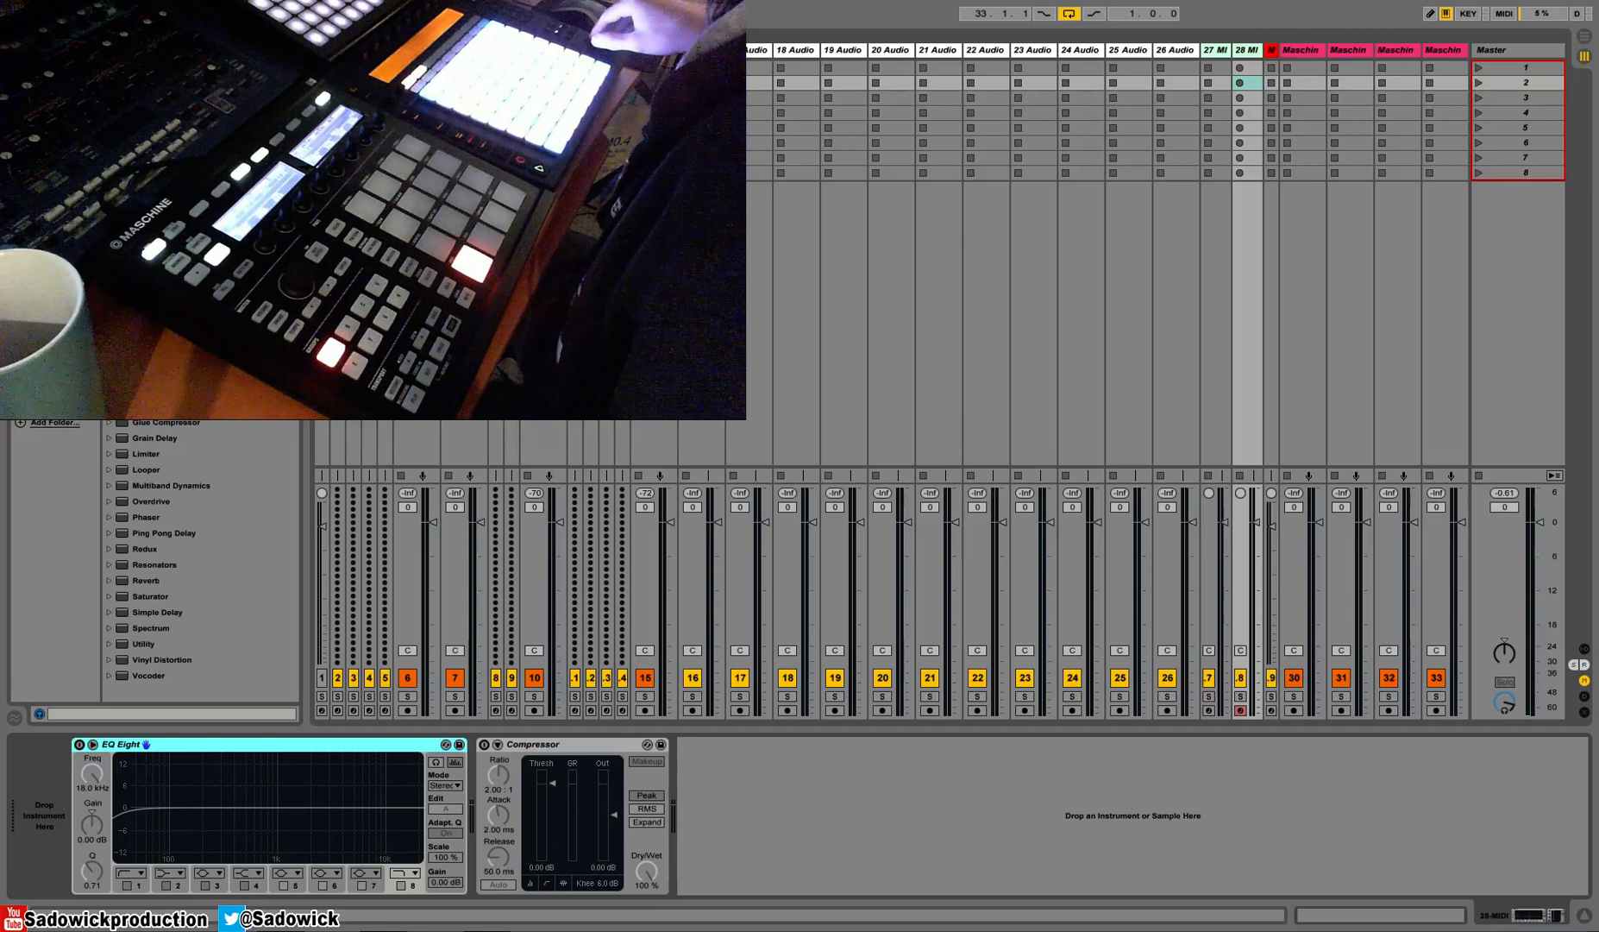
key(Left)
key(Left)
key(Left)
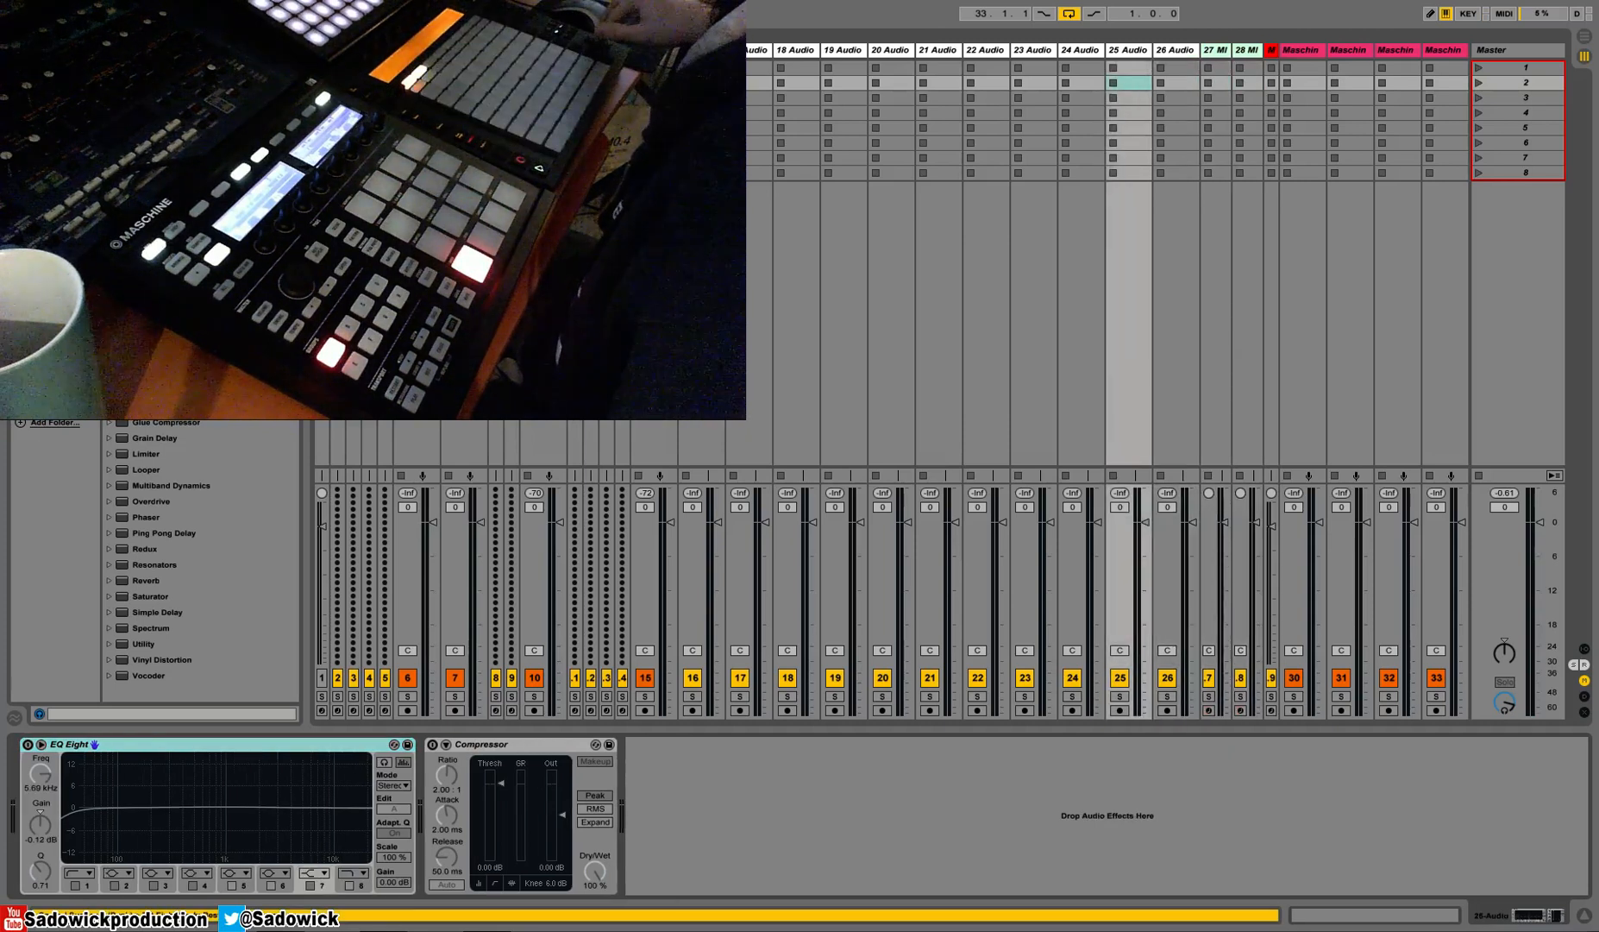
key(Right)
key(Right)
key(Right)
key(Left)
key(Left)
key(Left)
key(Left)
key(Left)
key(Left)
key(Left)
key(Left)
key(Left)
key(Right)
key(Right)
key(Right)
key(Right)
key(Right)
key(Right)
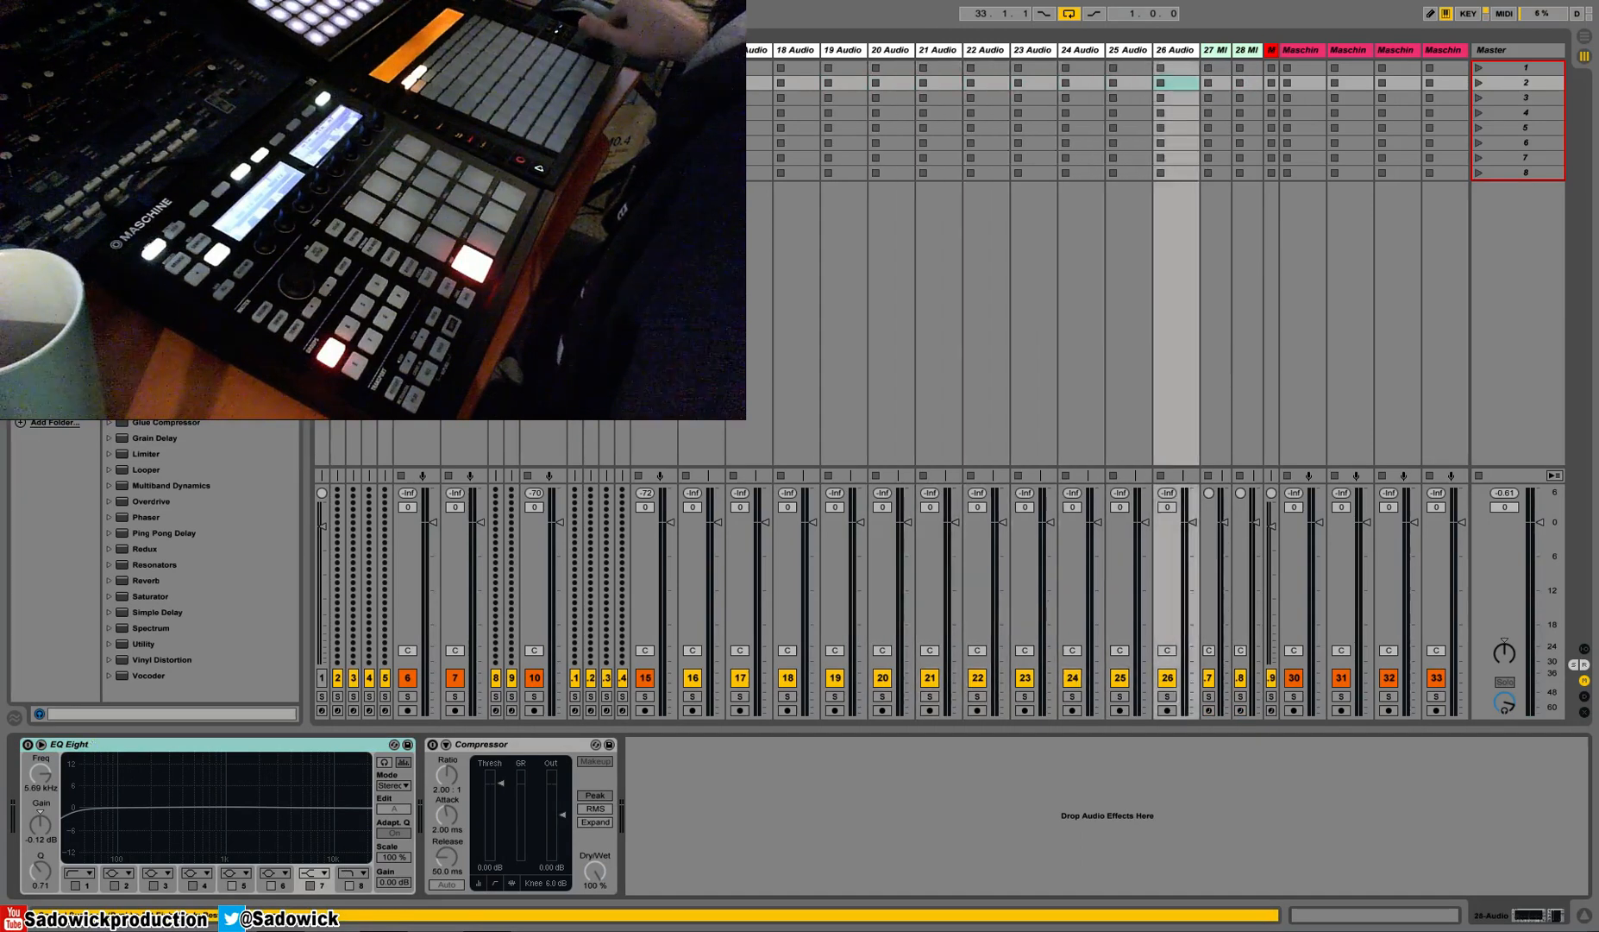
key(Right)
key(Right)
key(Right)
key(Right)
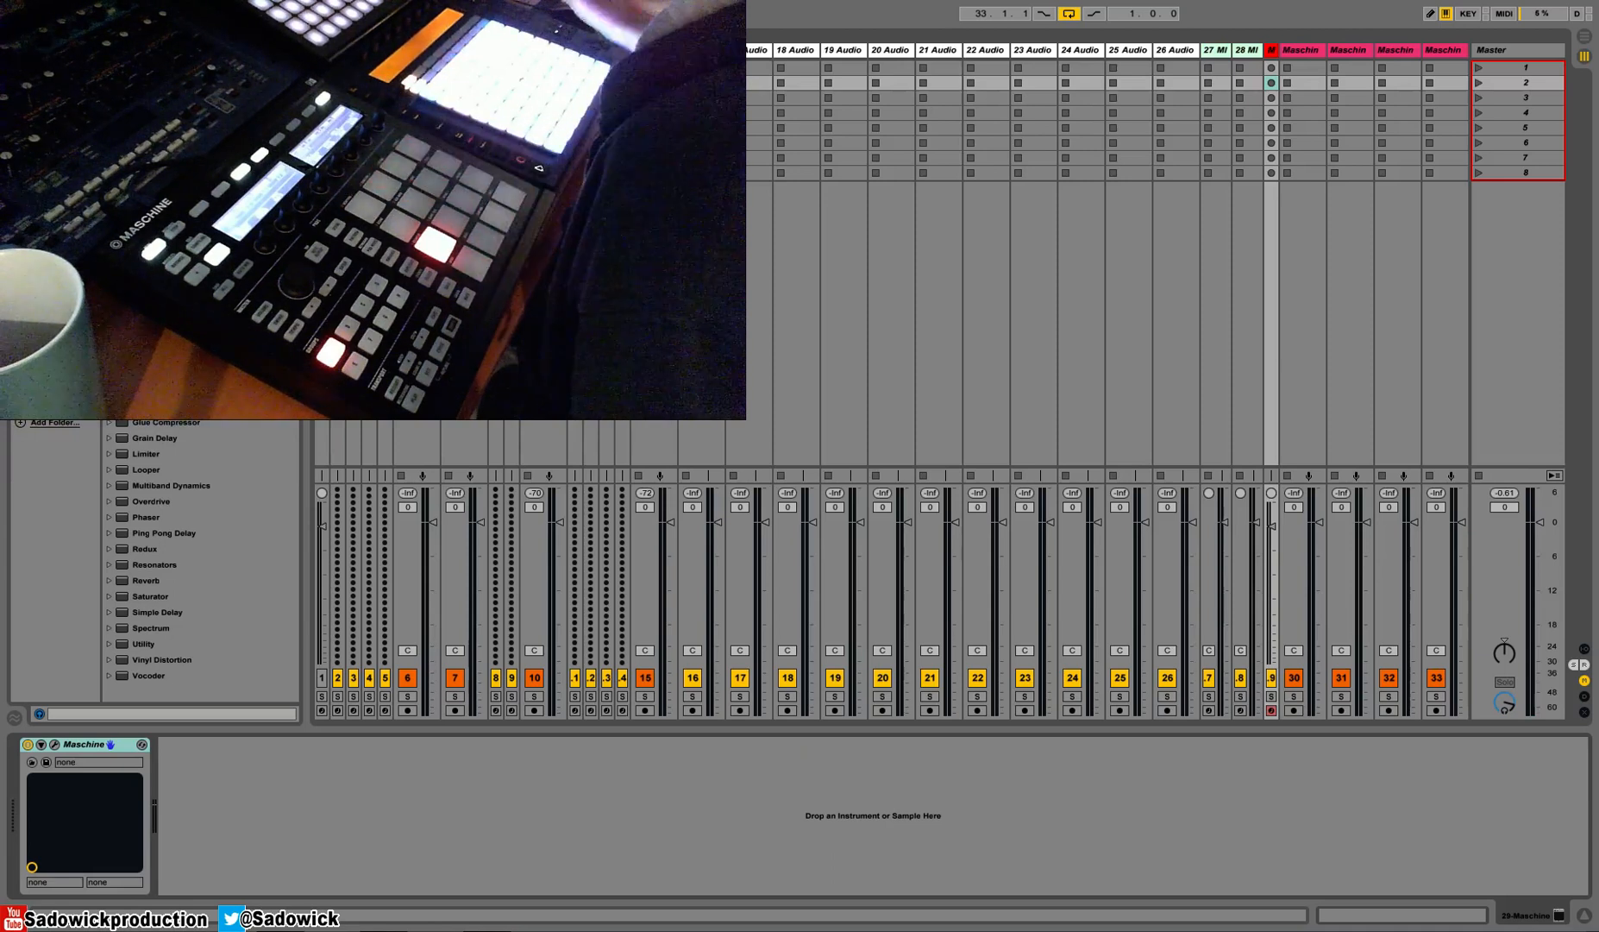
Step: Open the Maschine plug-in window from the 29 Maschine track and move it to an unobstructed area of the screen
click(1306, 50)
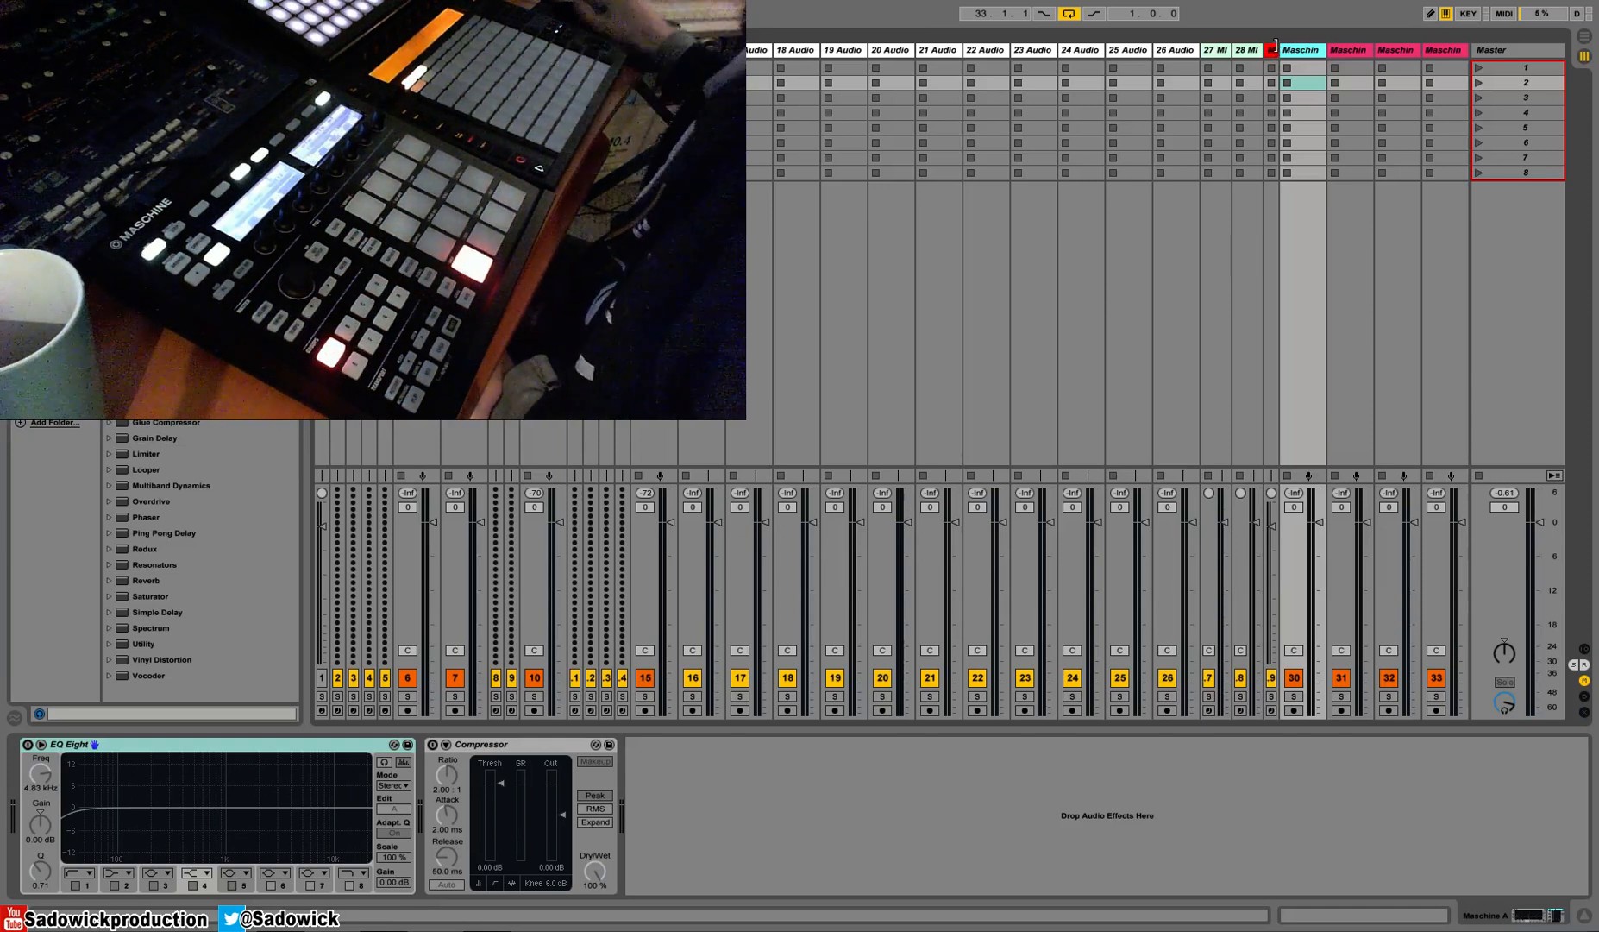
click(1273, 52)
click(52, 747)
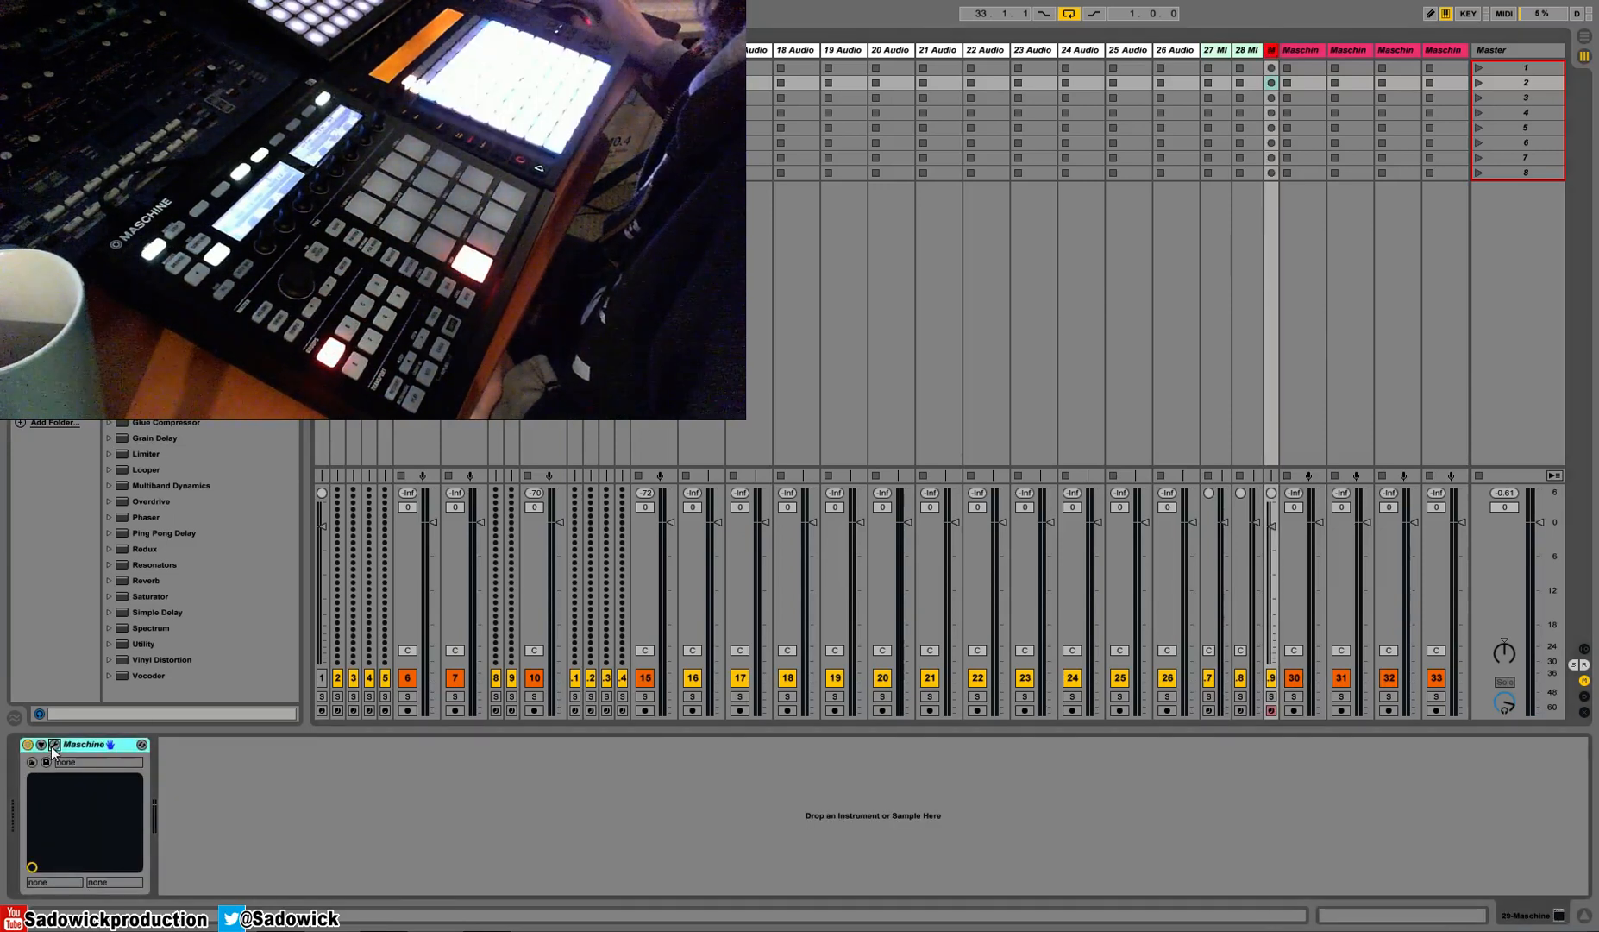
click(54, 744)
drag(500, 223, 882, 228)
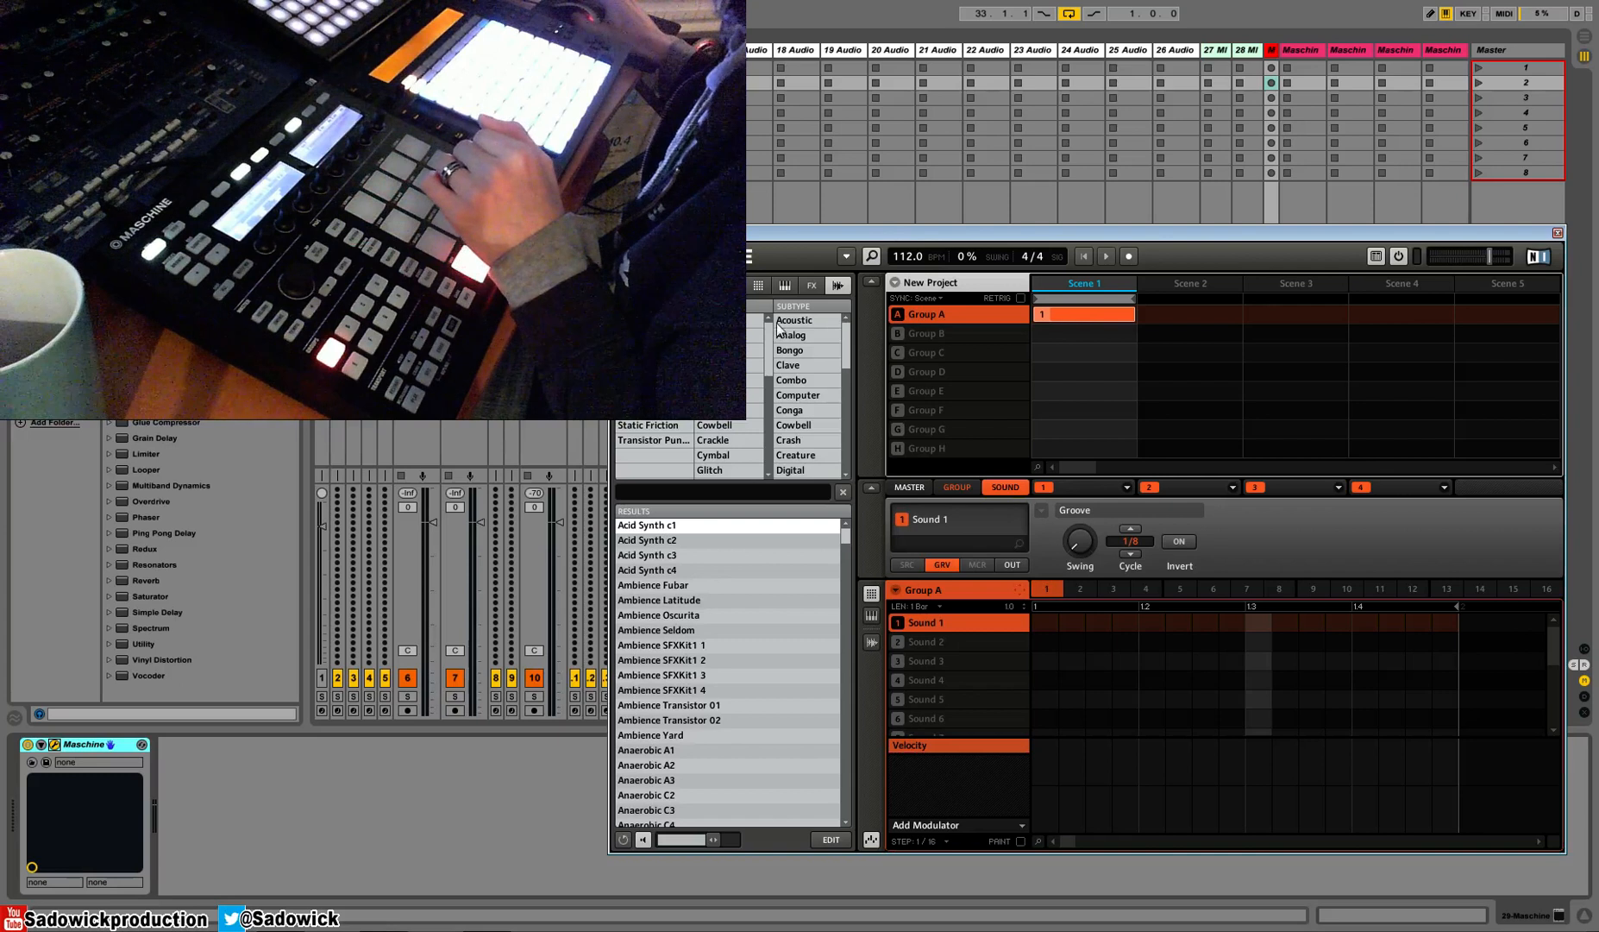
Step: Filter the Maschine sample browser to kick drums and audition Kick Aberlour Sub
click(653, 366)
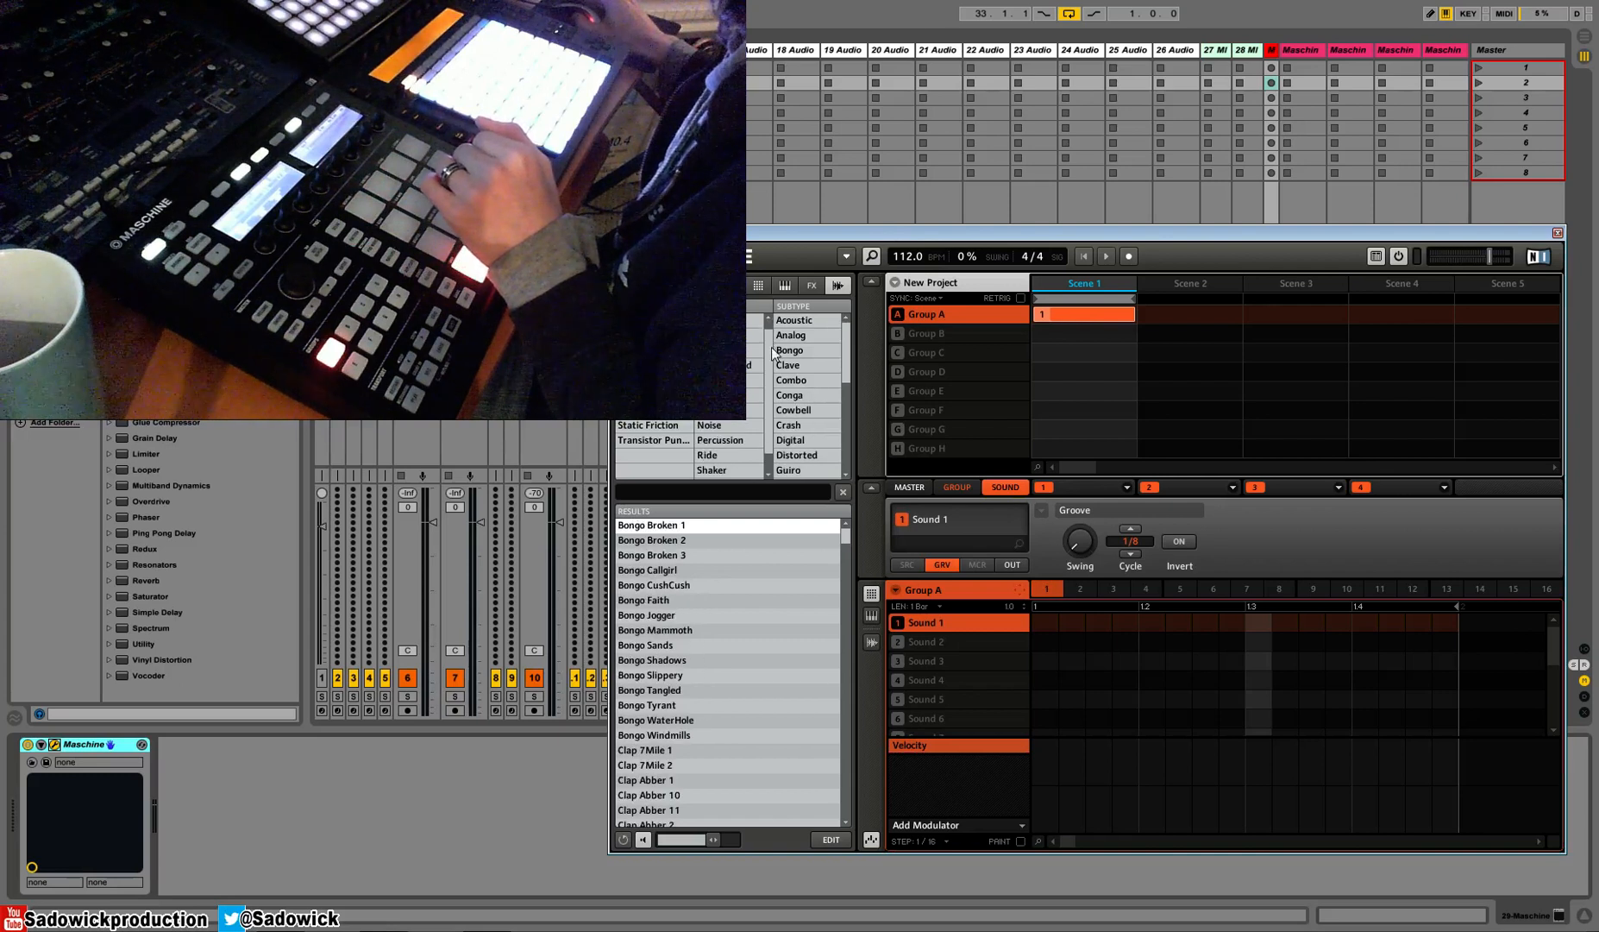
click(728, 395)
click(649, 614)
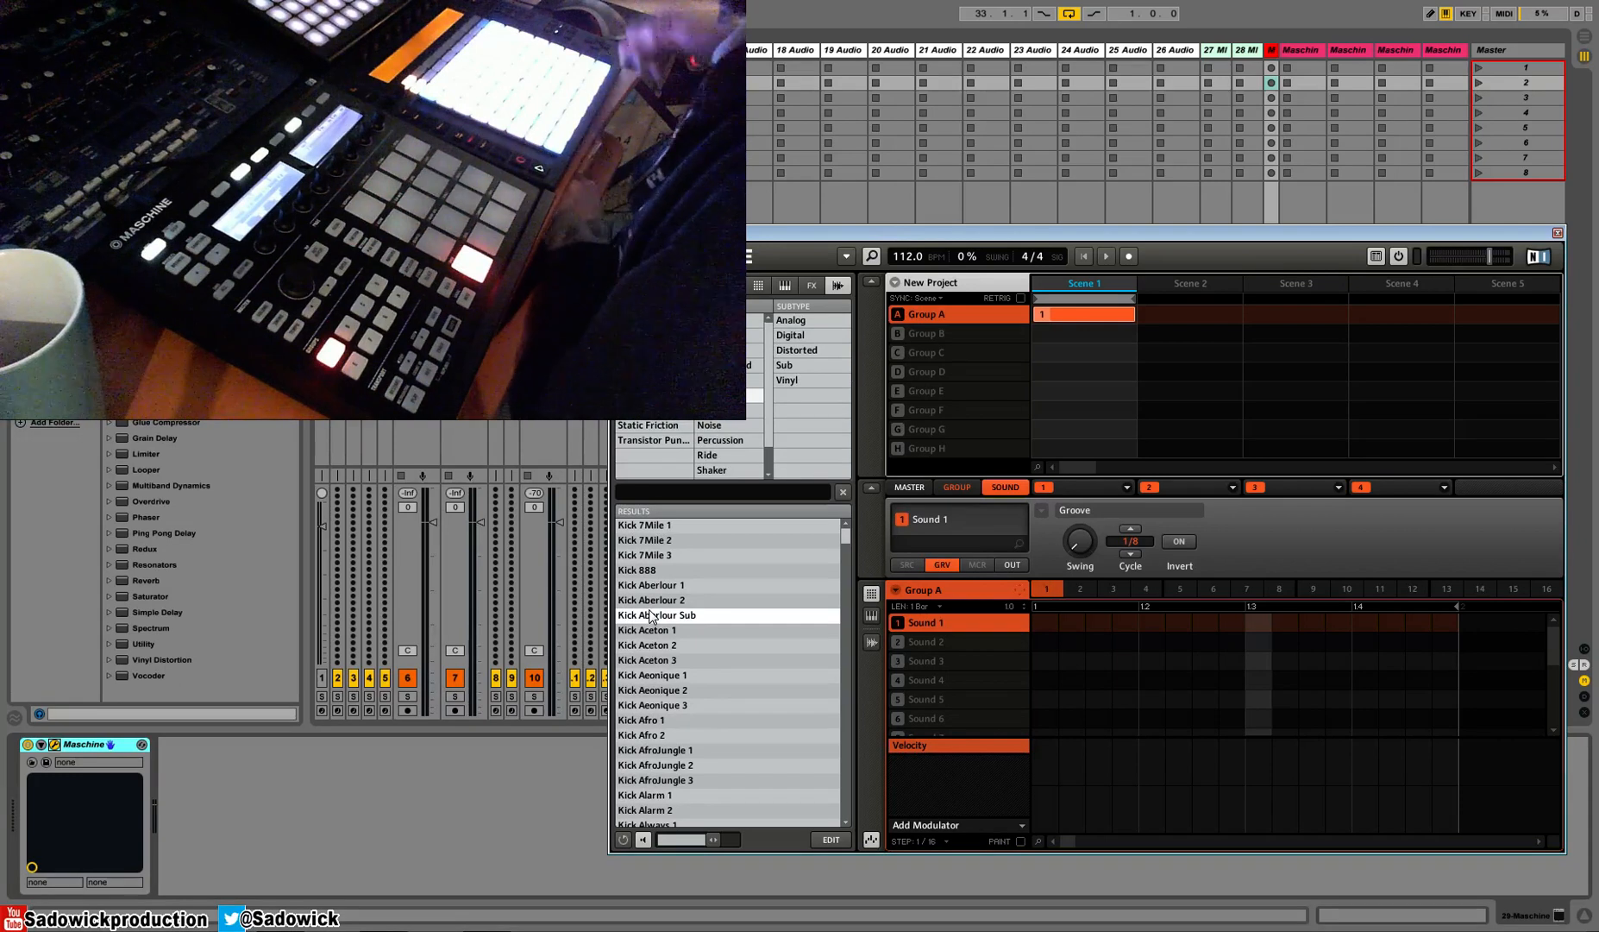
Step: Audition further kick samples and load Kick Alarm 1 into Sound 1 of Group A
key(Down)
key(Down)
key(Down)
key(Down)
key(Down)
key(Down)
key(Down)
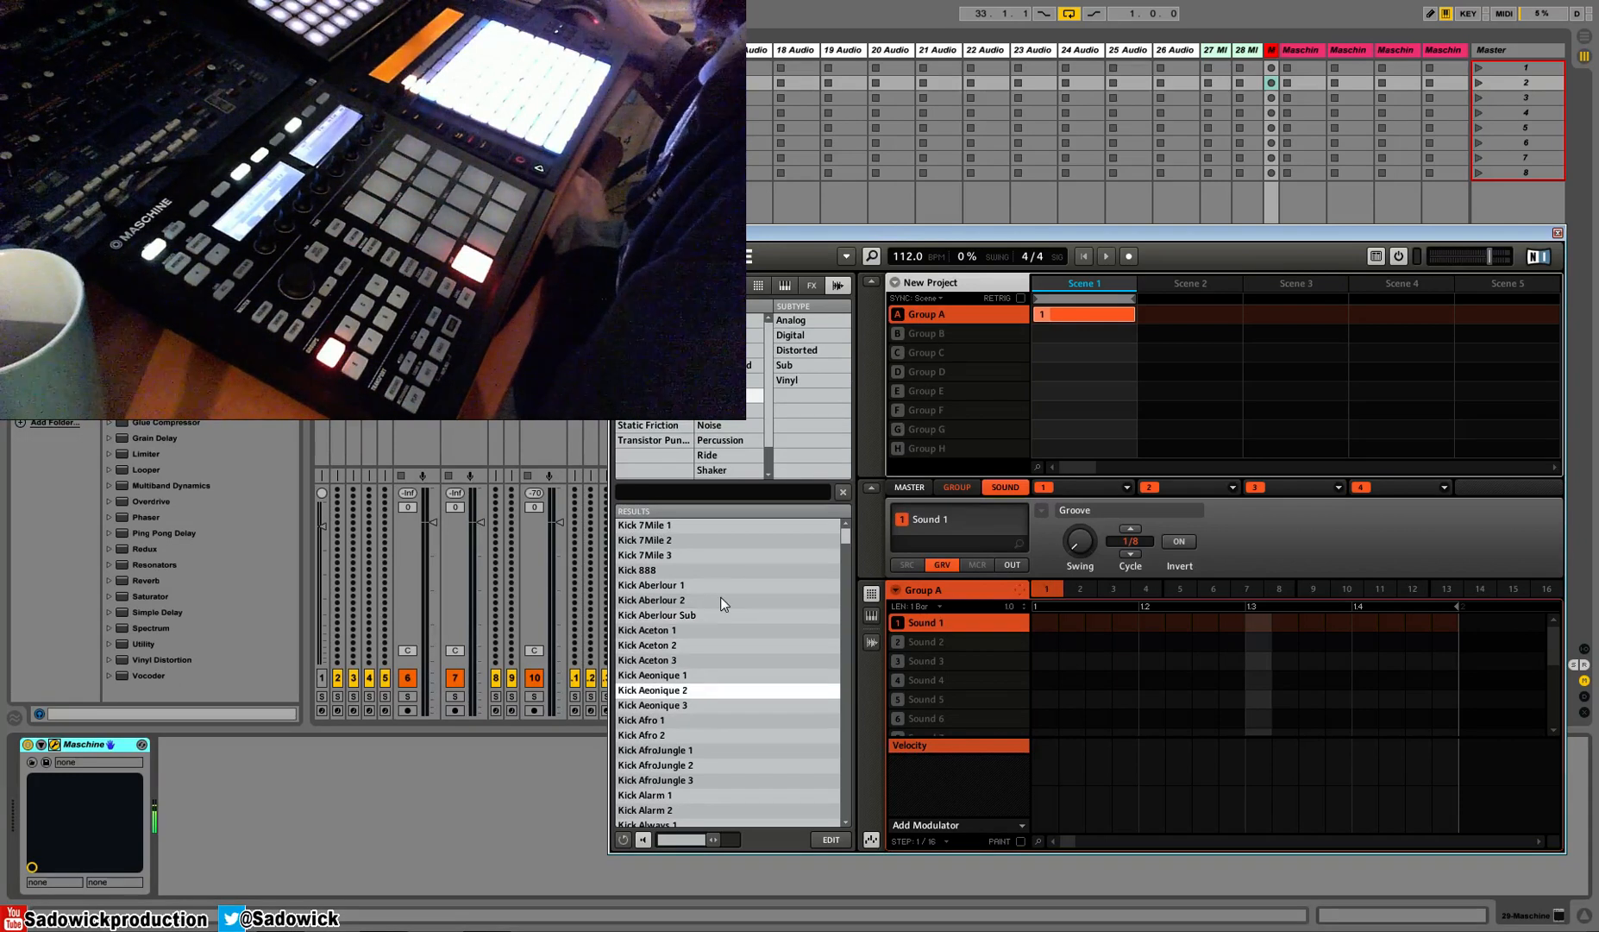
key(Down)
key(Down)
key(Down)
key(Down)
key(Down)
key(Down)
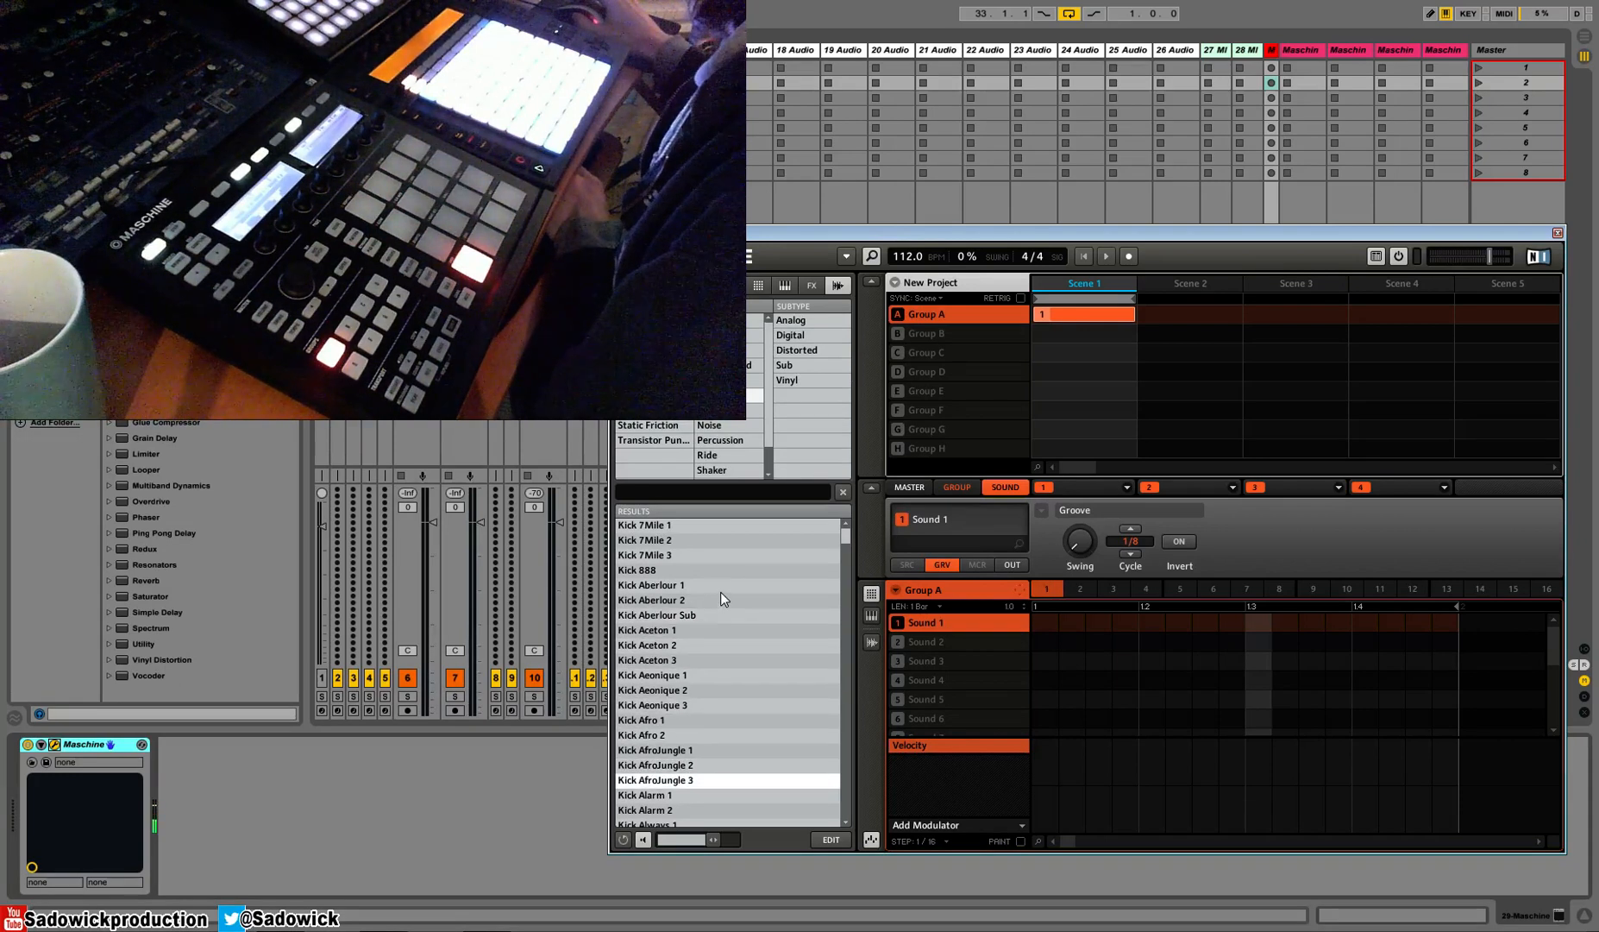
key(Up)
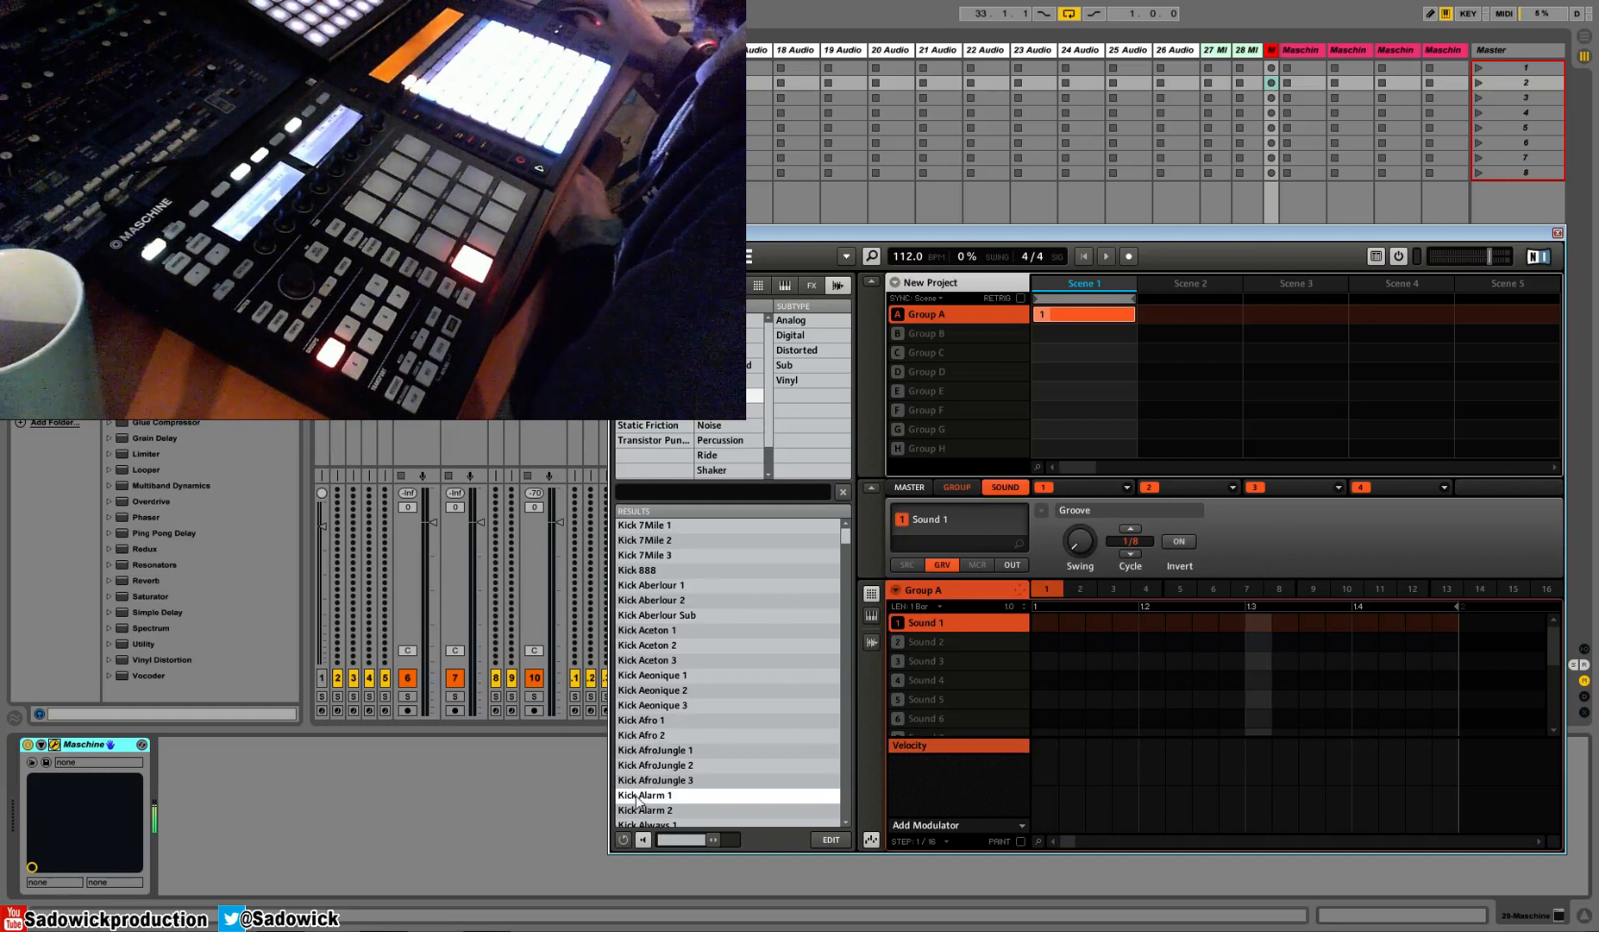
drag(994, 609, 963, 619)
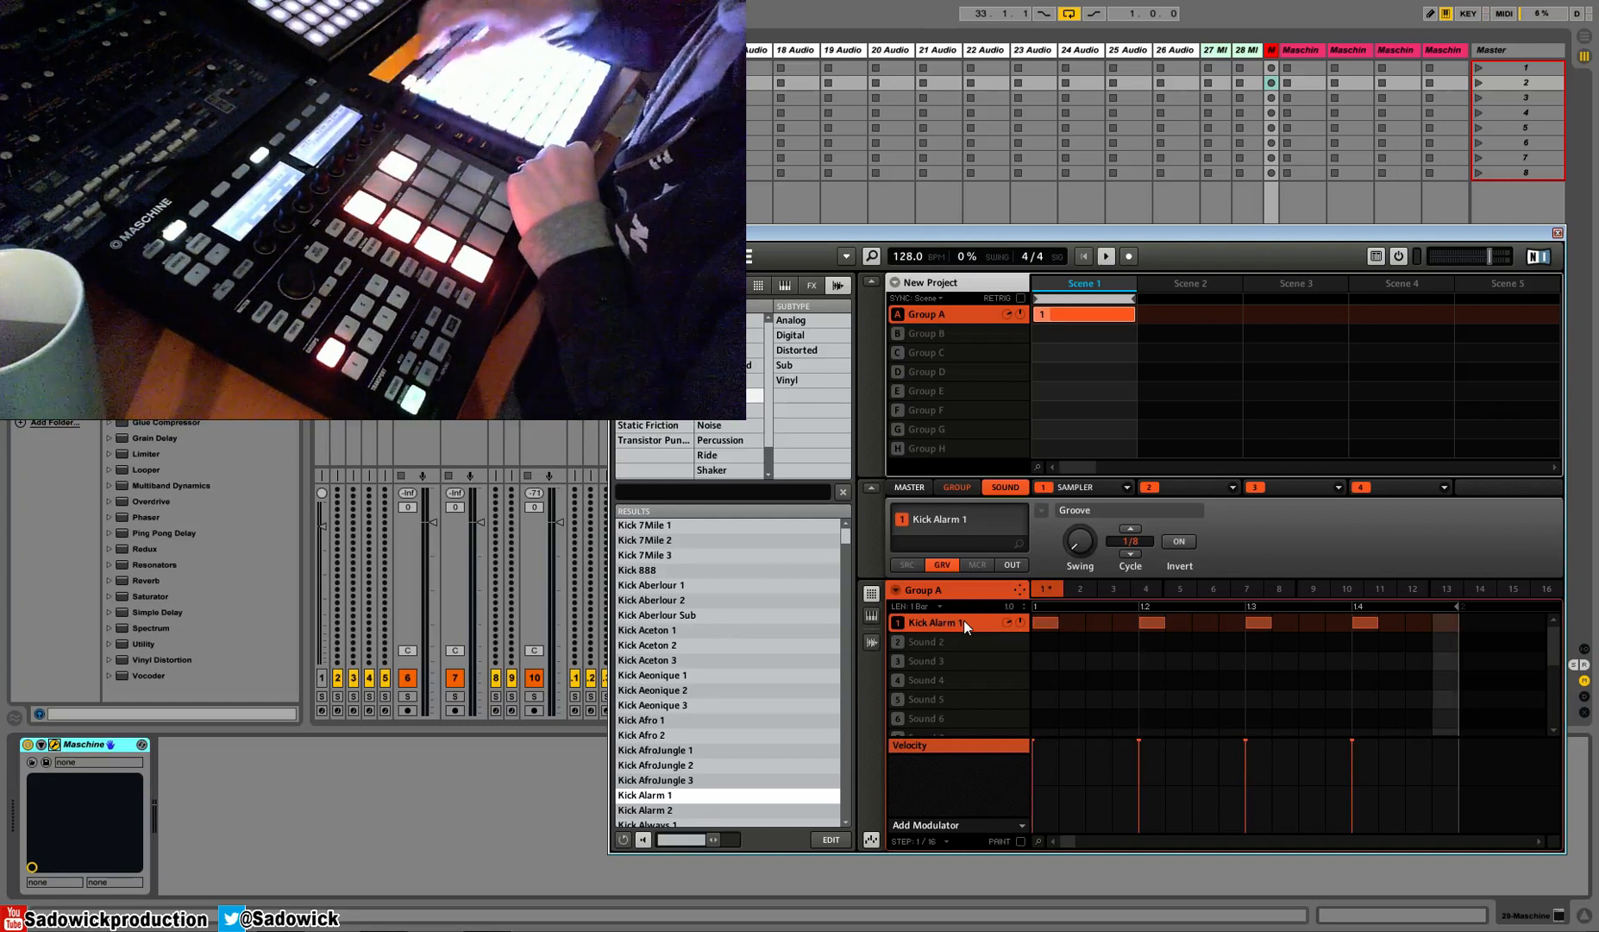
Step: Switch the set to the Arrangement view and reposition the Maschine window
drag(1253, 231, 1031, 184)
key(Tab)
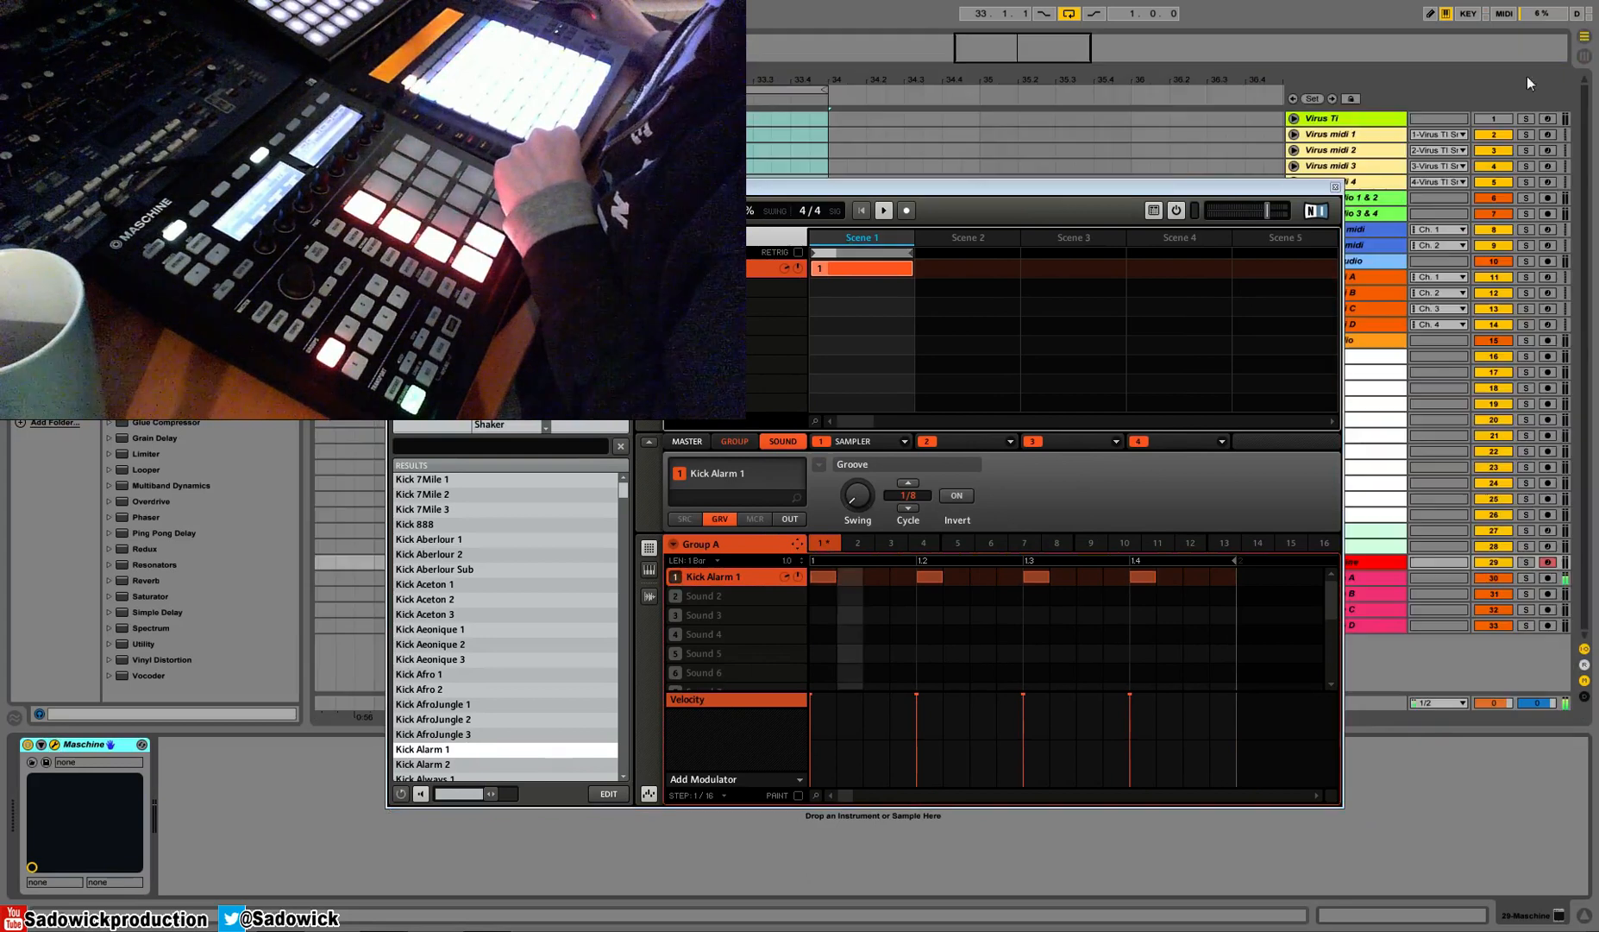
drag(1165, 187, 1406, 142)
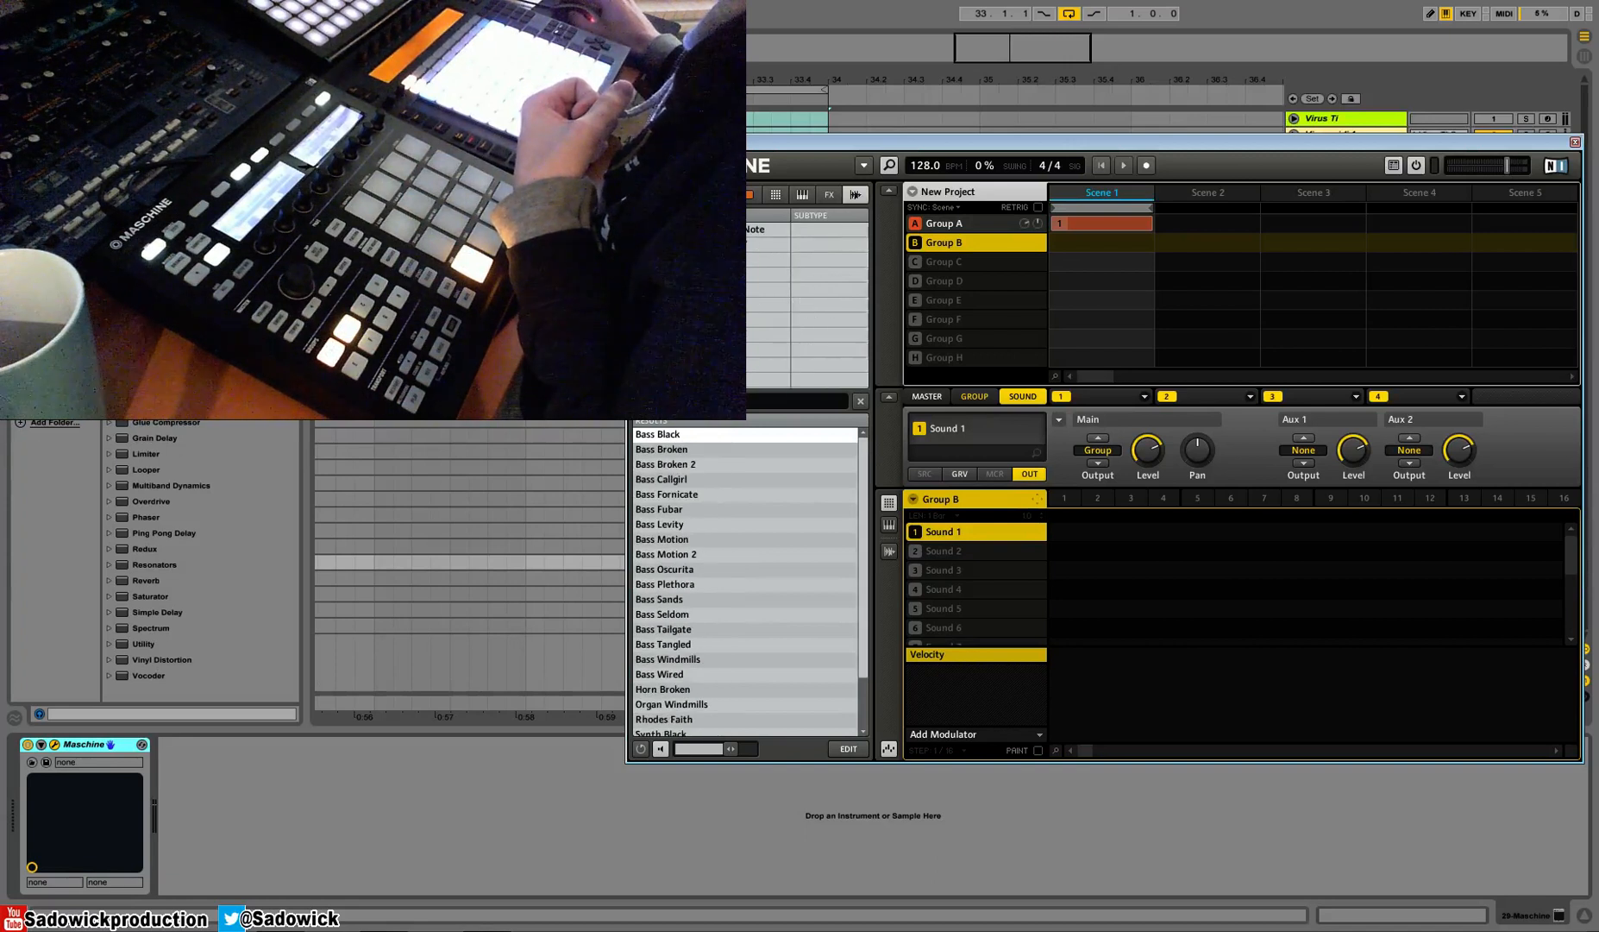
Step: Audition the bass samples for Sound 1 of Group B and select Bass Sands
click(673, 465)
click(673, 480)
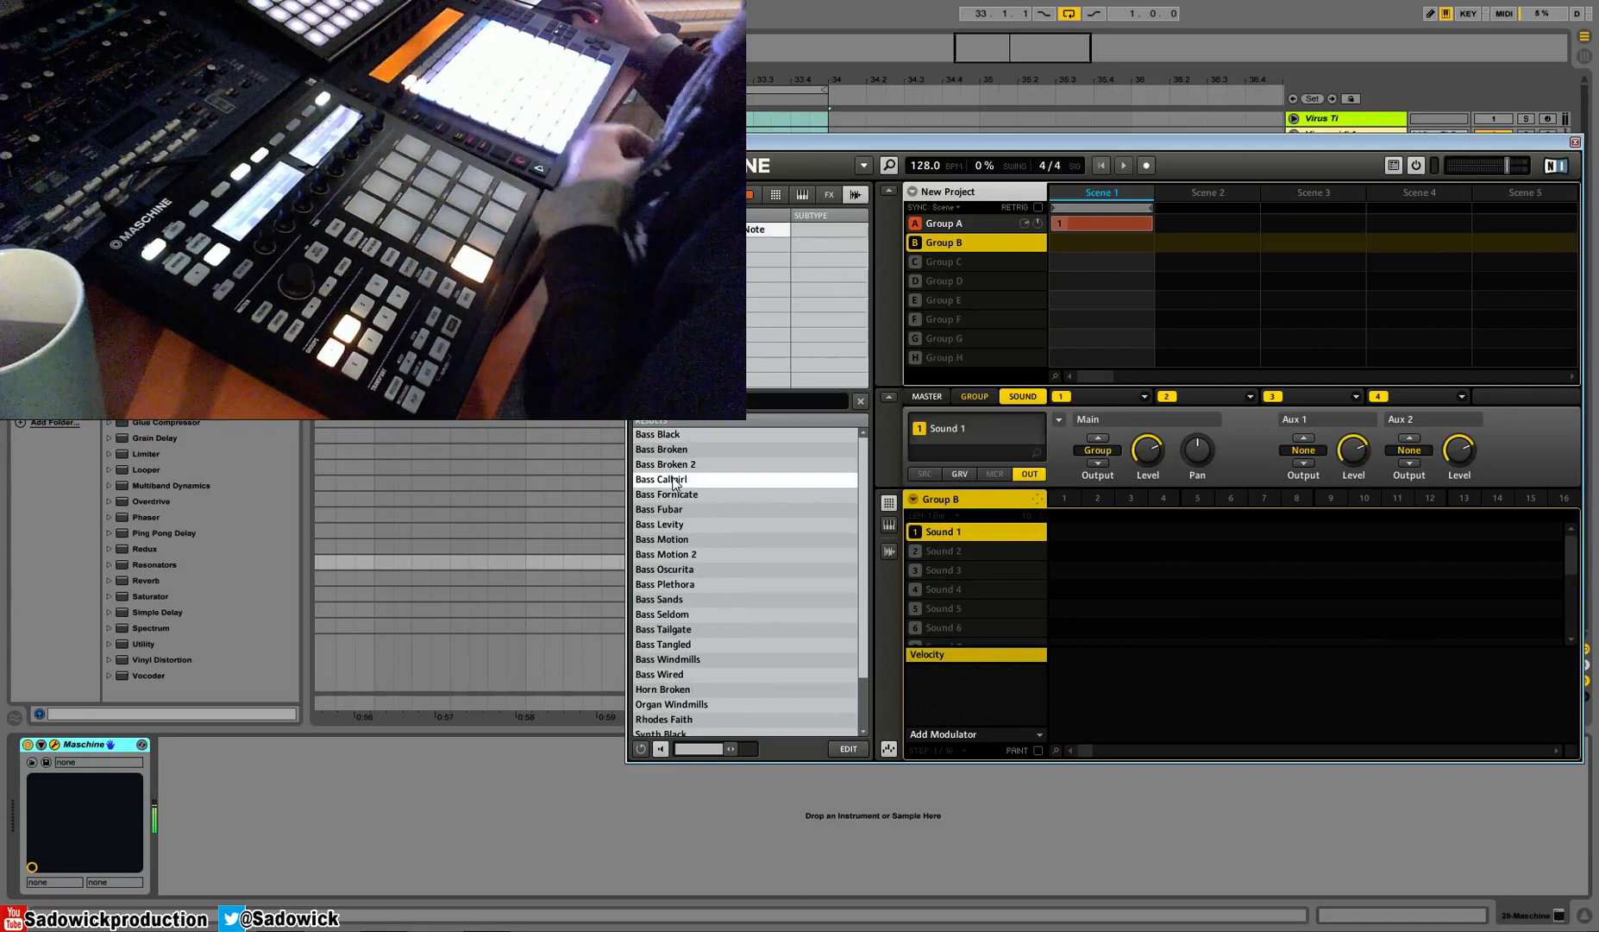
click(685, 494)
key(Down)
key(Down)
key(Down)
key(Down)
key(Down)
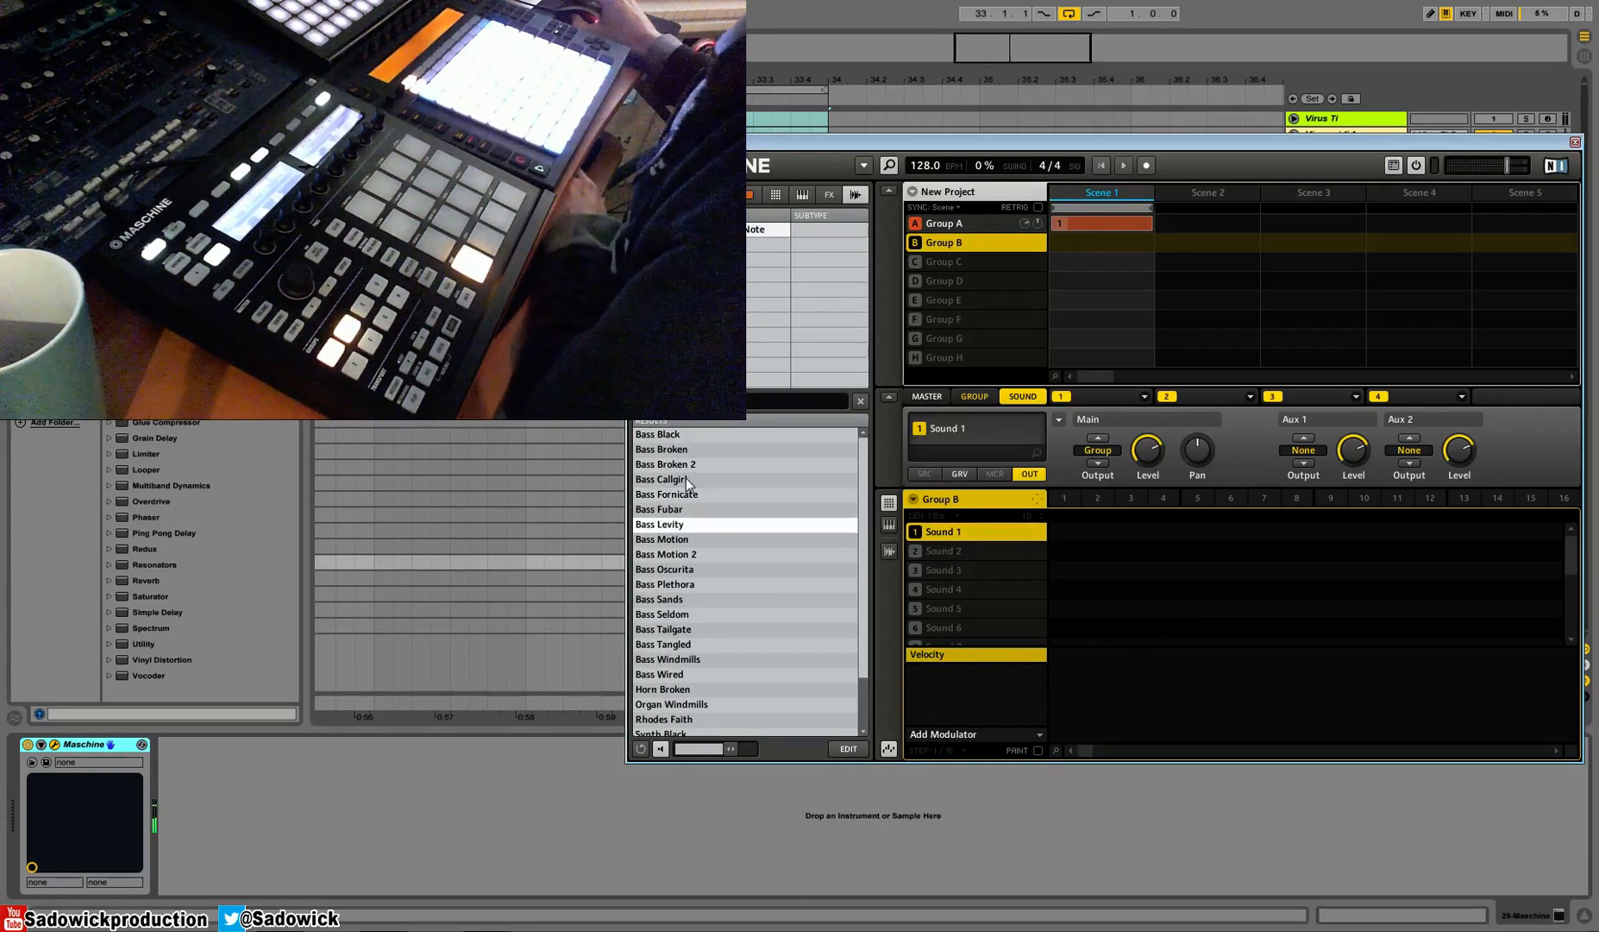
key(Down)
key(Down)
key(Up)
key(Down)
key(Up)
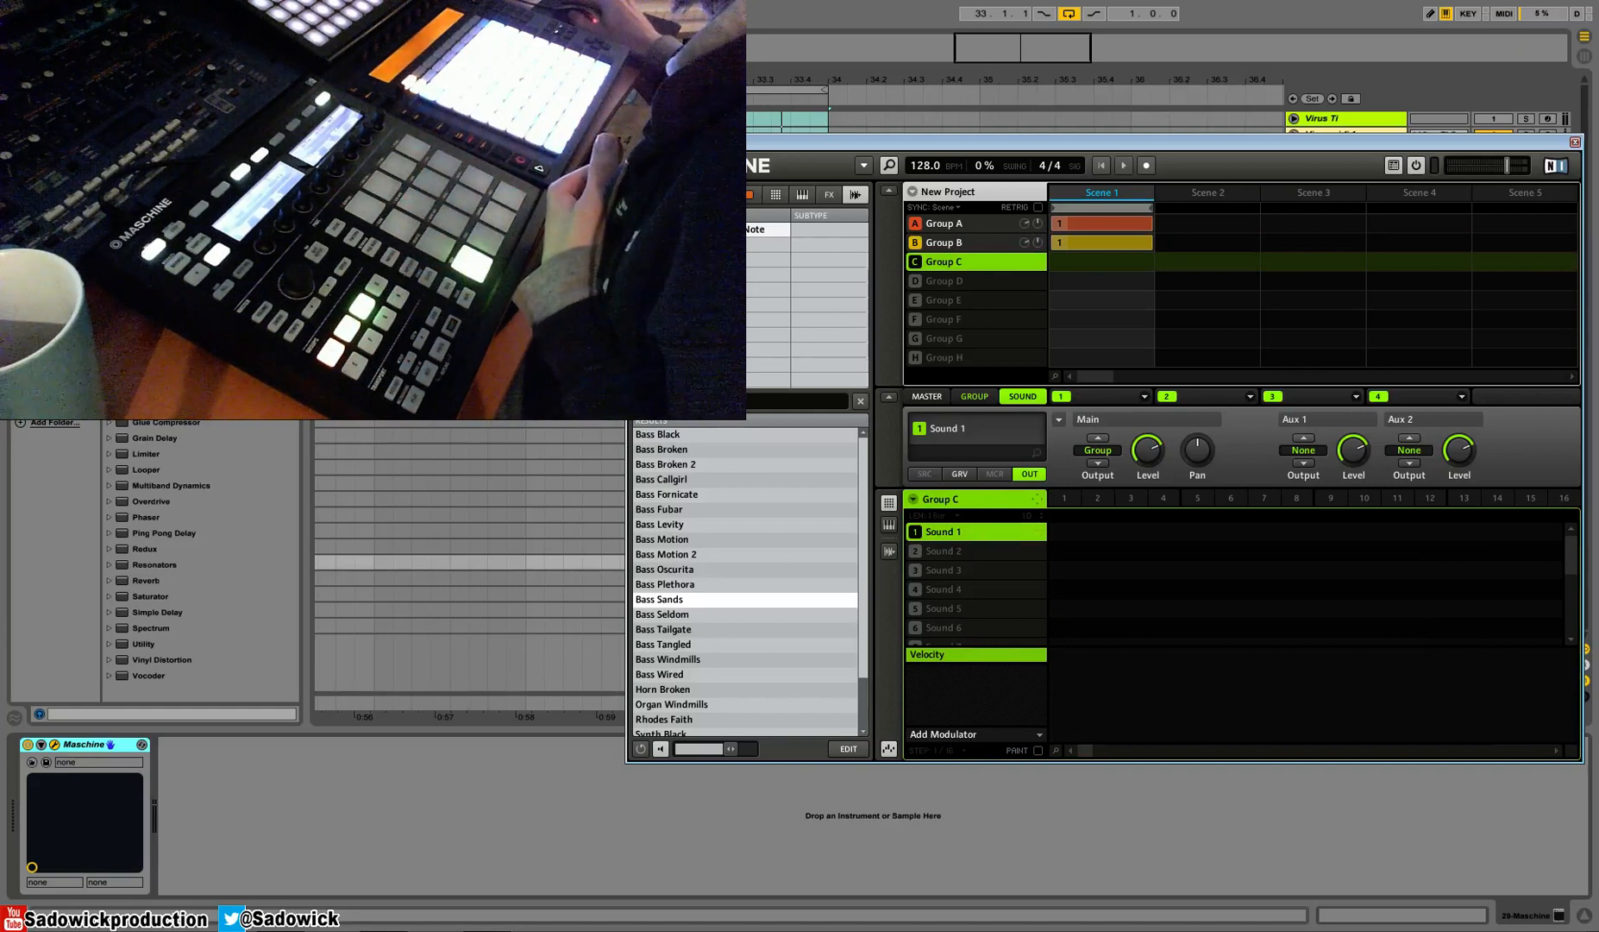
Step: Filter the browser to open hi-hats, audition several, and load OpenHH Berg into Sound 1 of Group C
click(677, 230)
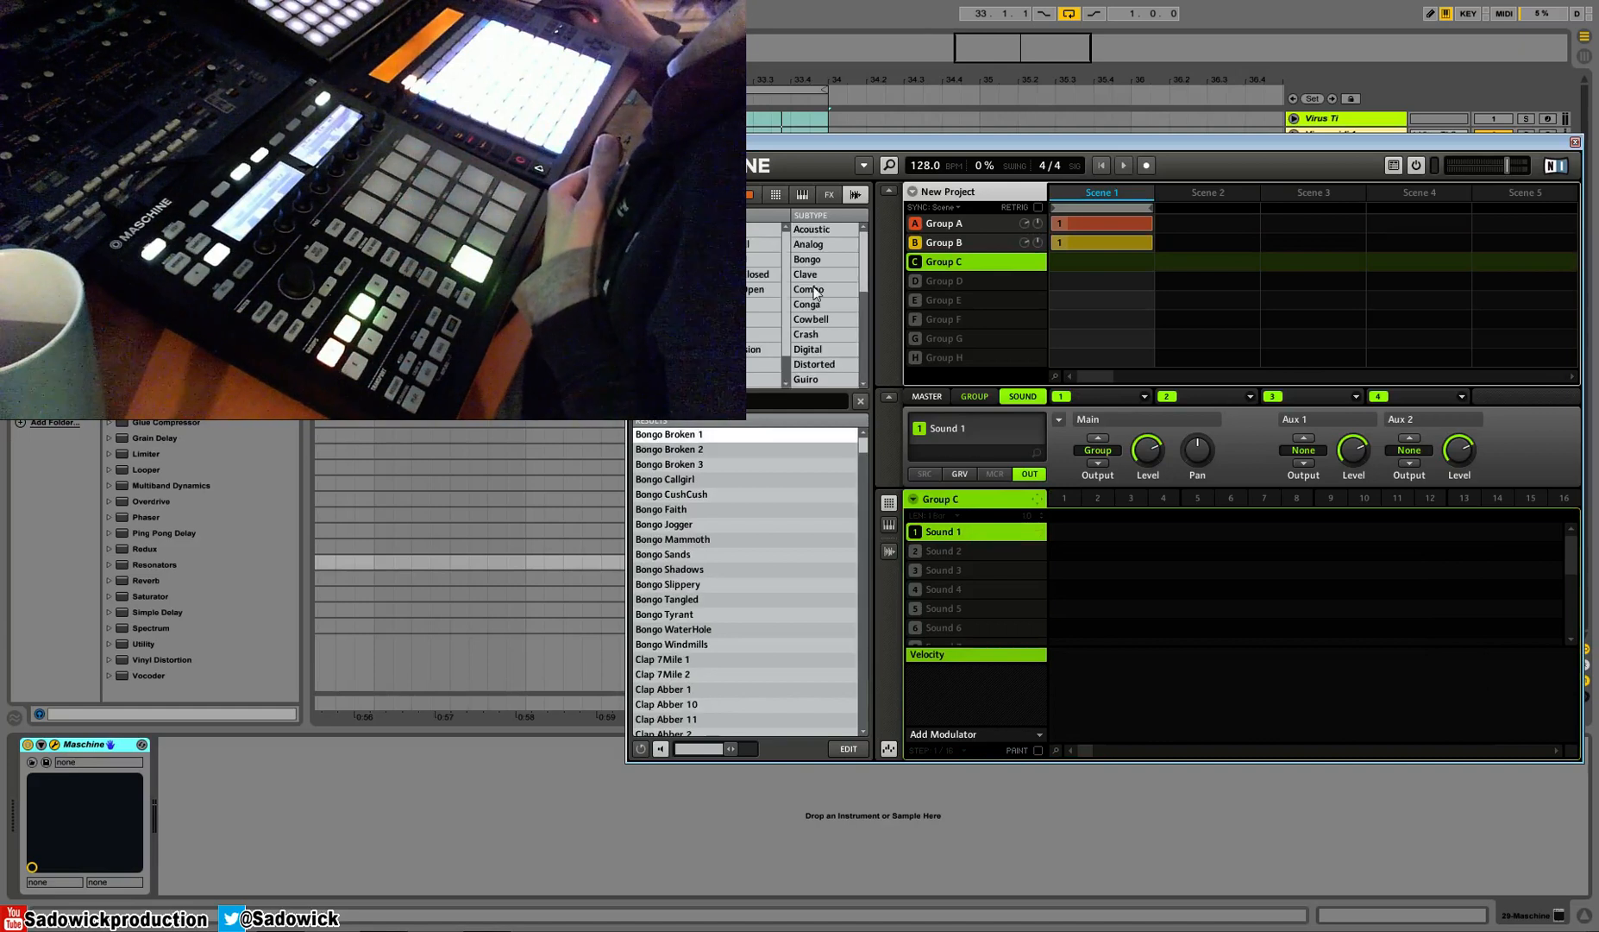
click(750, 289)
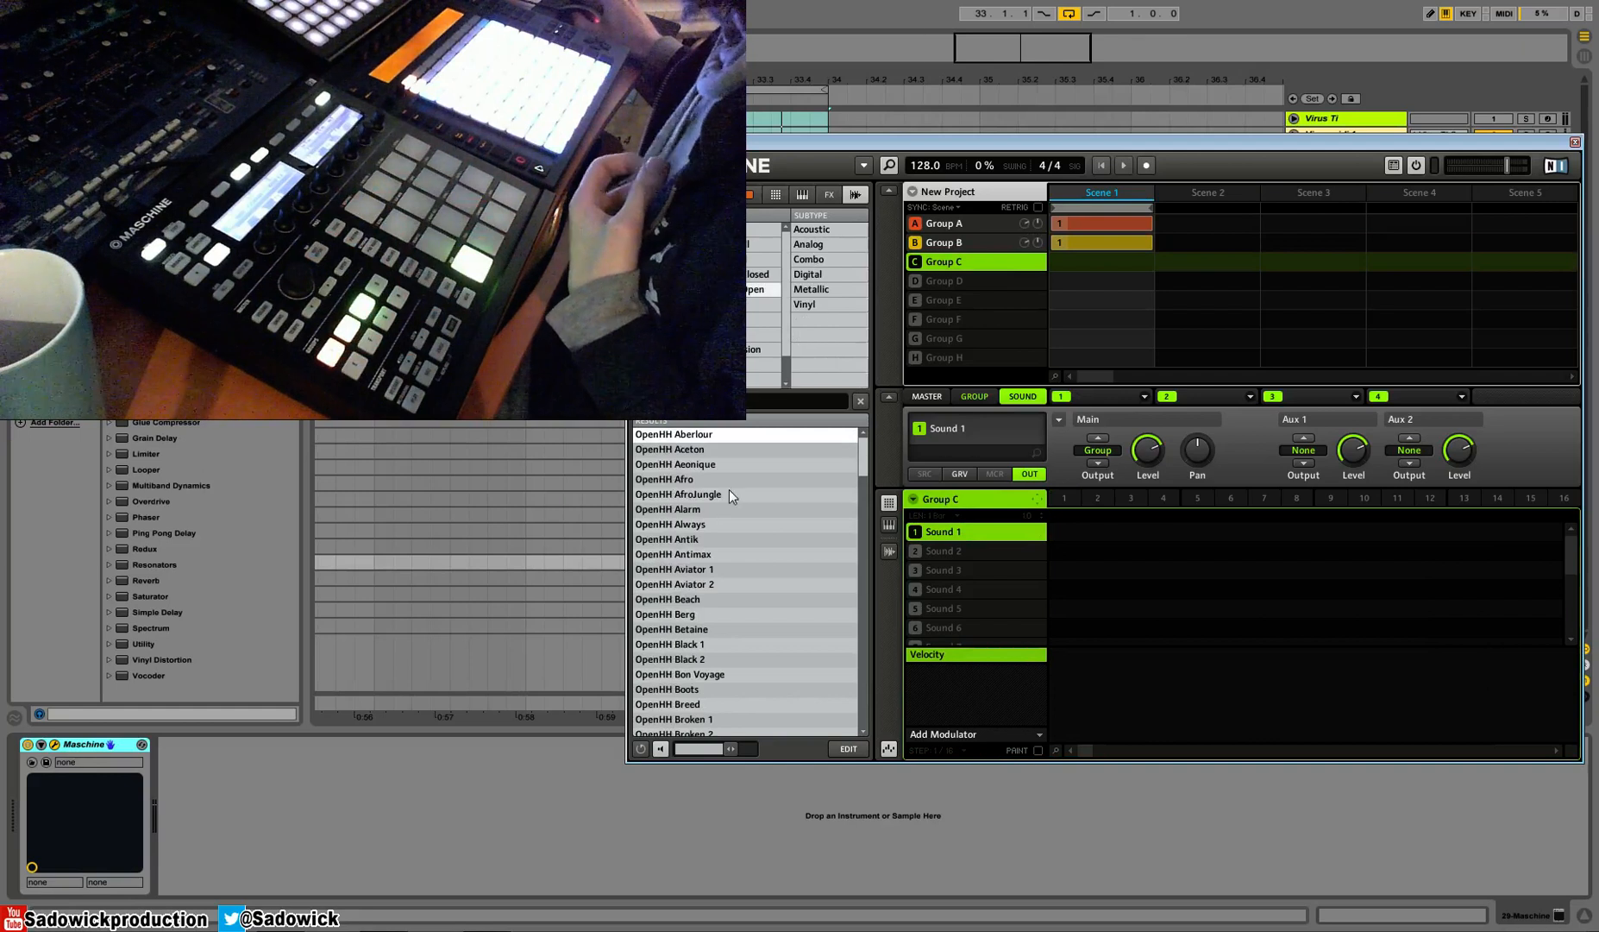
click(683, 450)
click(686, 509)
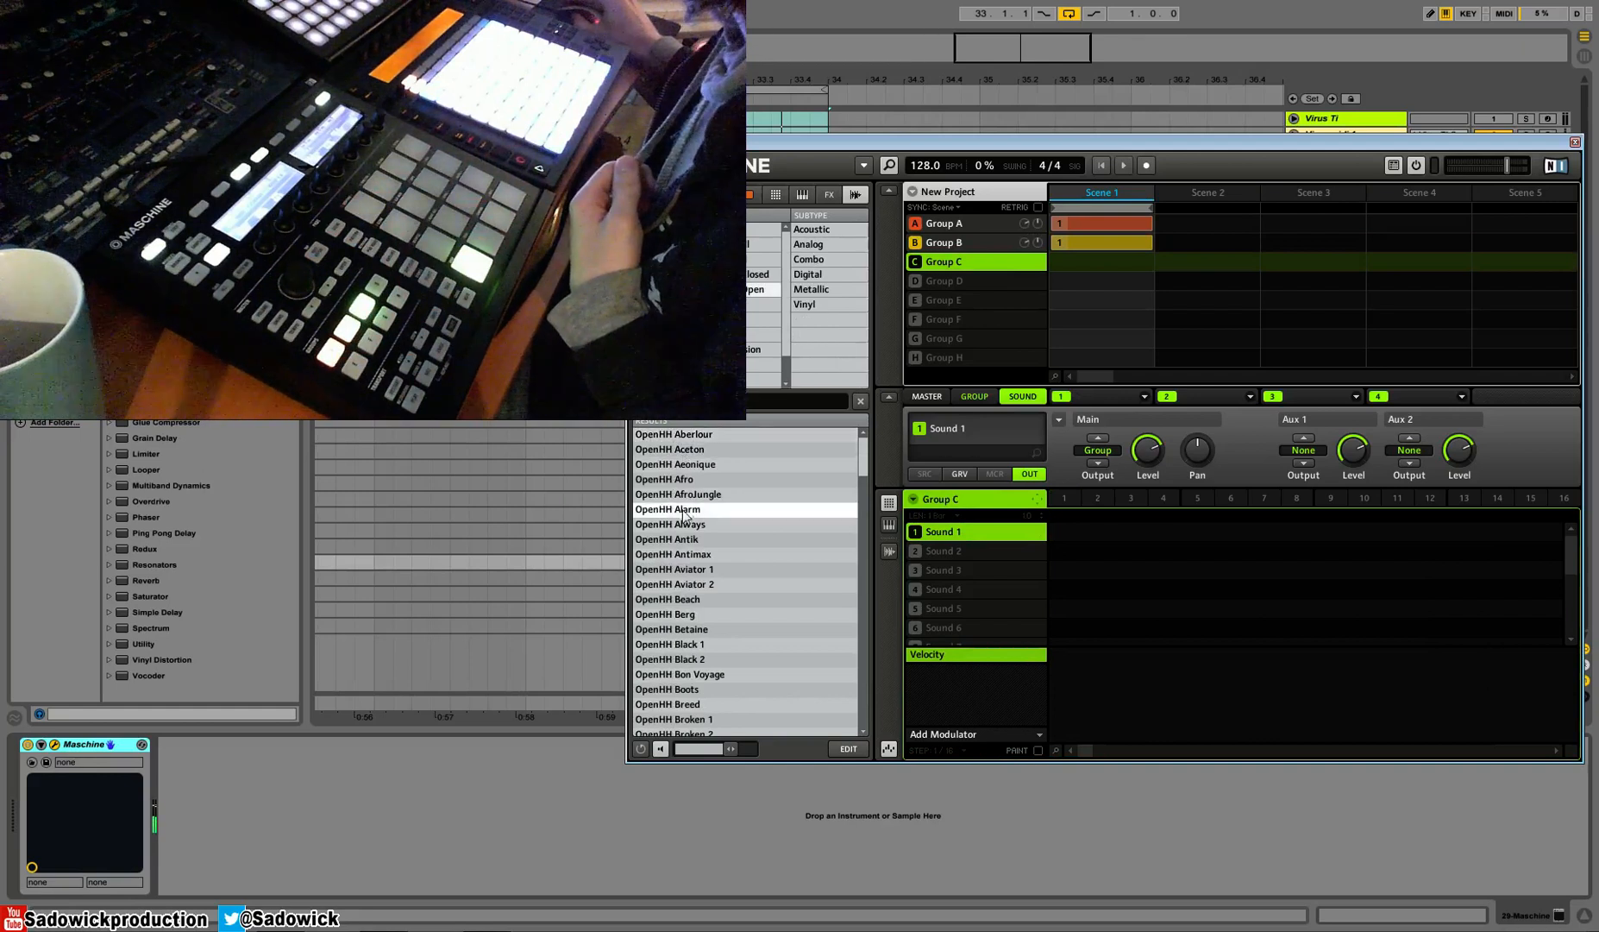
click(665, 525)
click(675, 555)
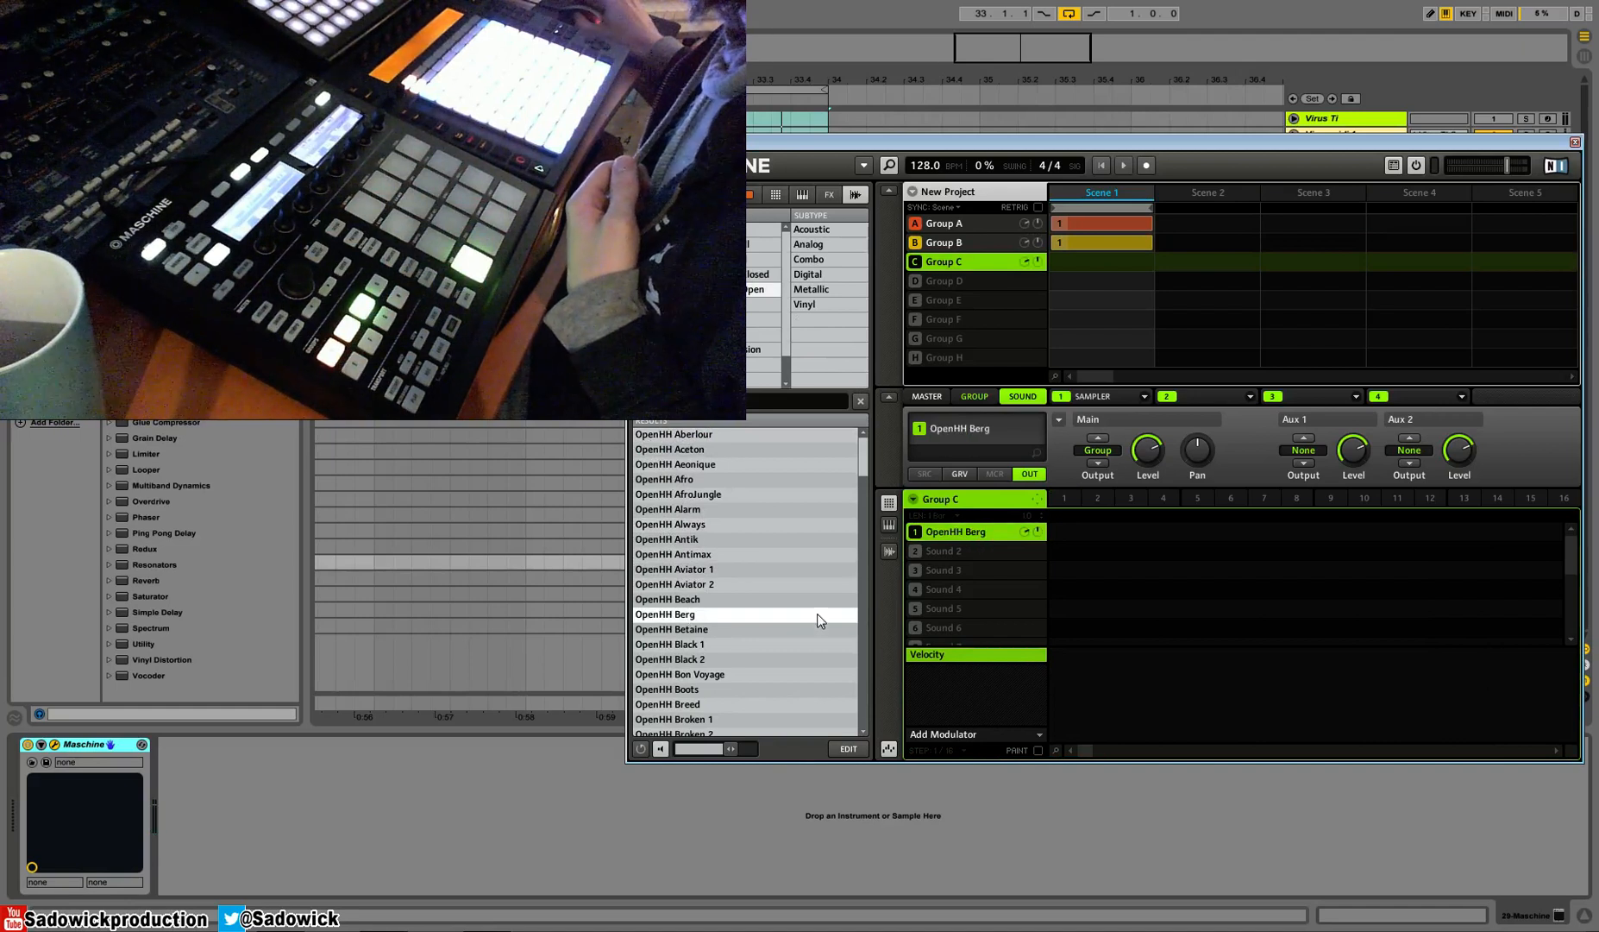
Step: Audition more open hi-hats and load OpenHH Deez into Sound 2 of Group C
scroll(817, 613, down, 2)
click(664, 677)
click(689, 691)
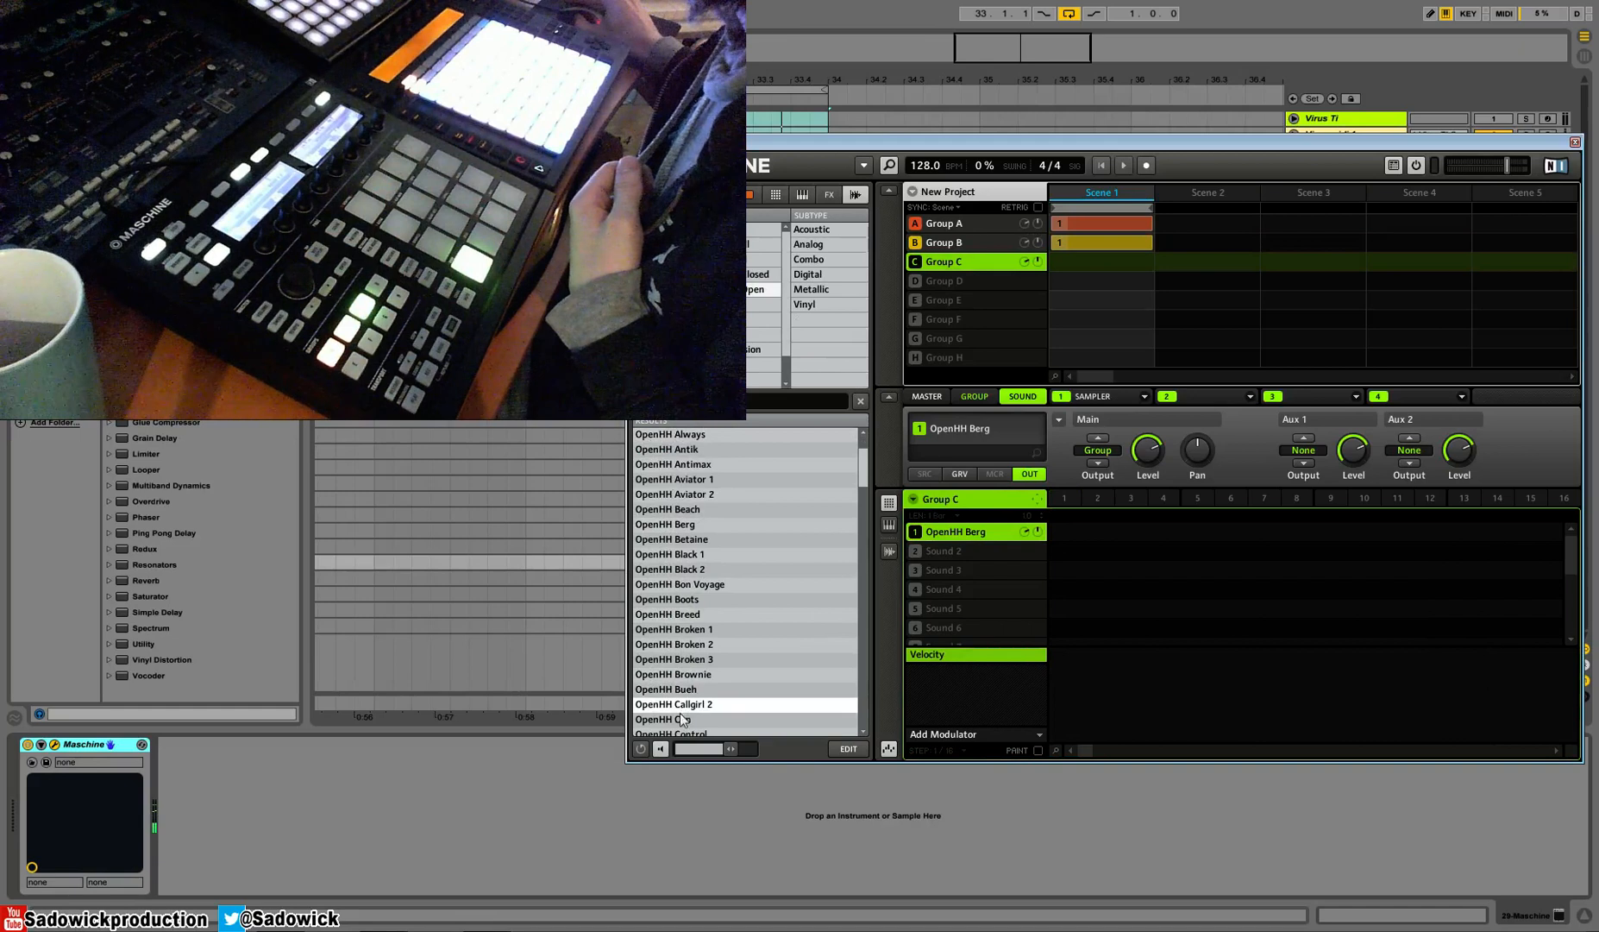
click(676, 719)
scroll(669, 731, down, 5)
click(686, 659)
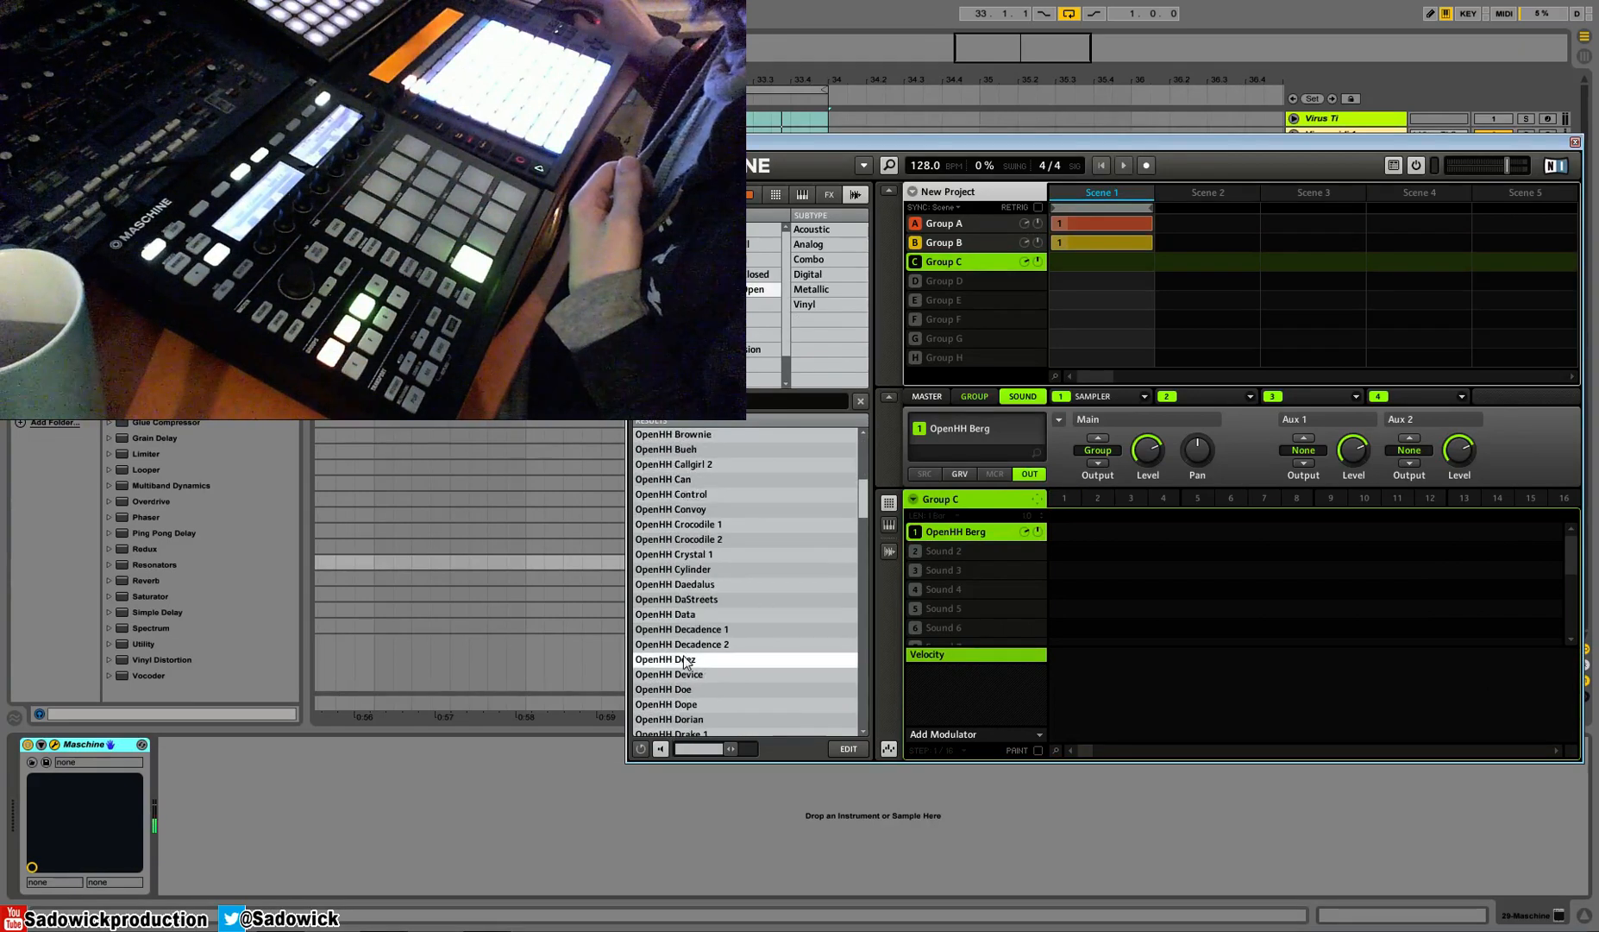
Step: Filter the browser to closed hi-hats and load ClosedHH Afro 2 into Sound 5 of Group C
click(962, 604)
click(757, 273)
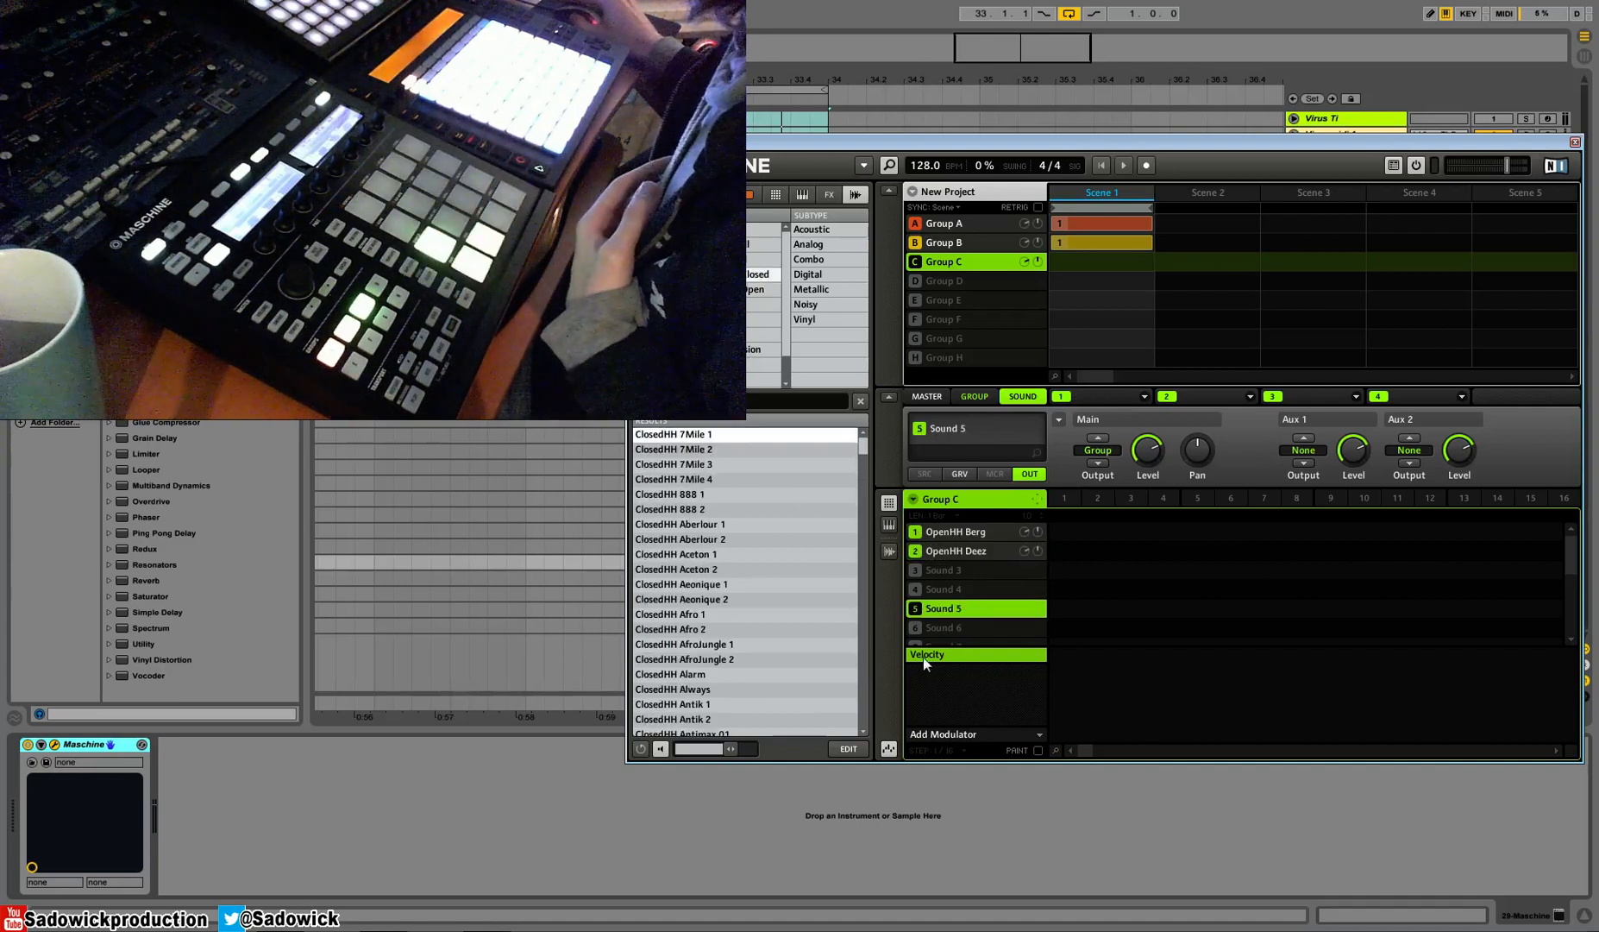
click(715, 629)
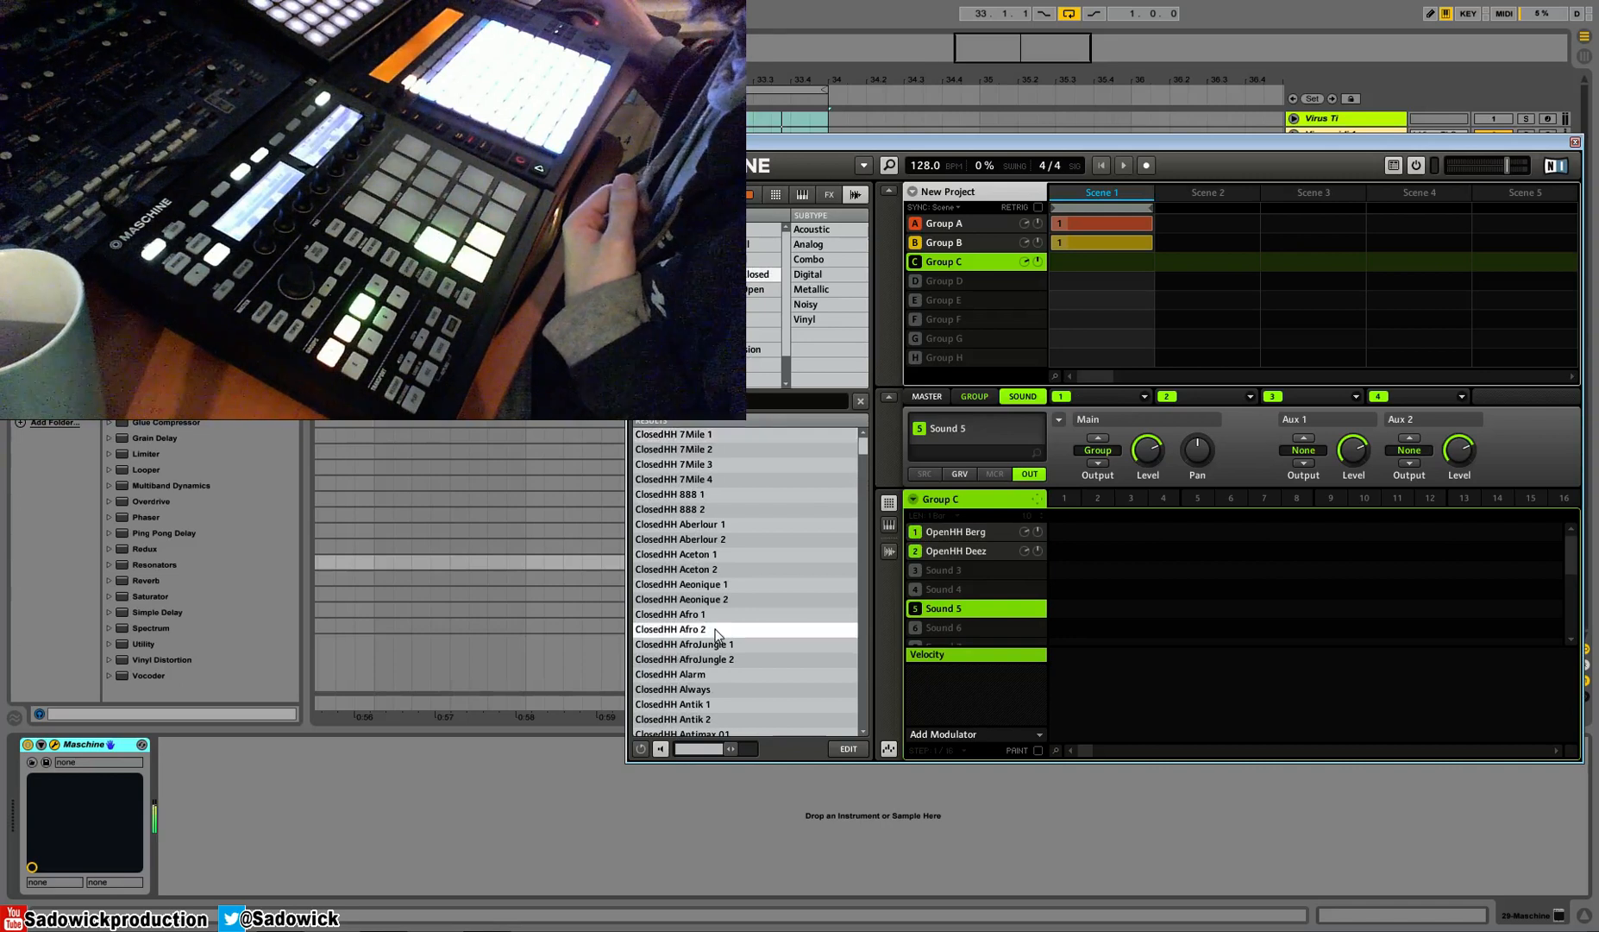
click(710, 660)
drag(688, 636, 979, 614)
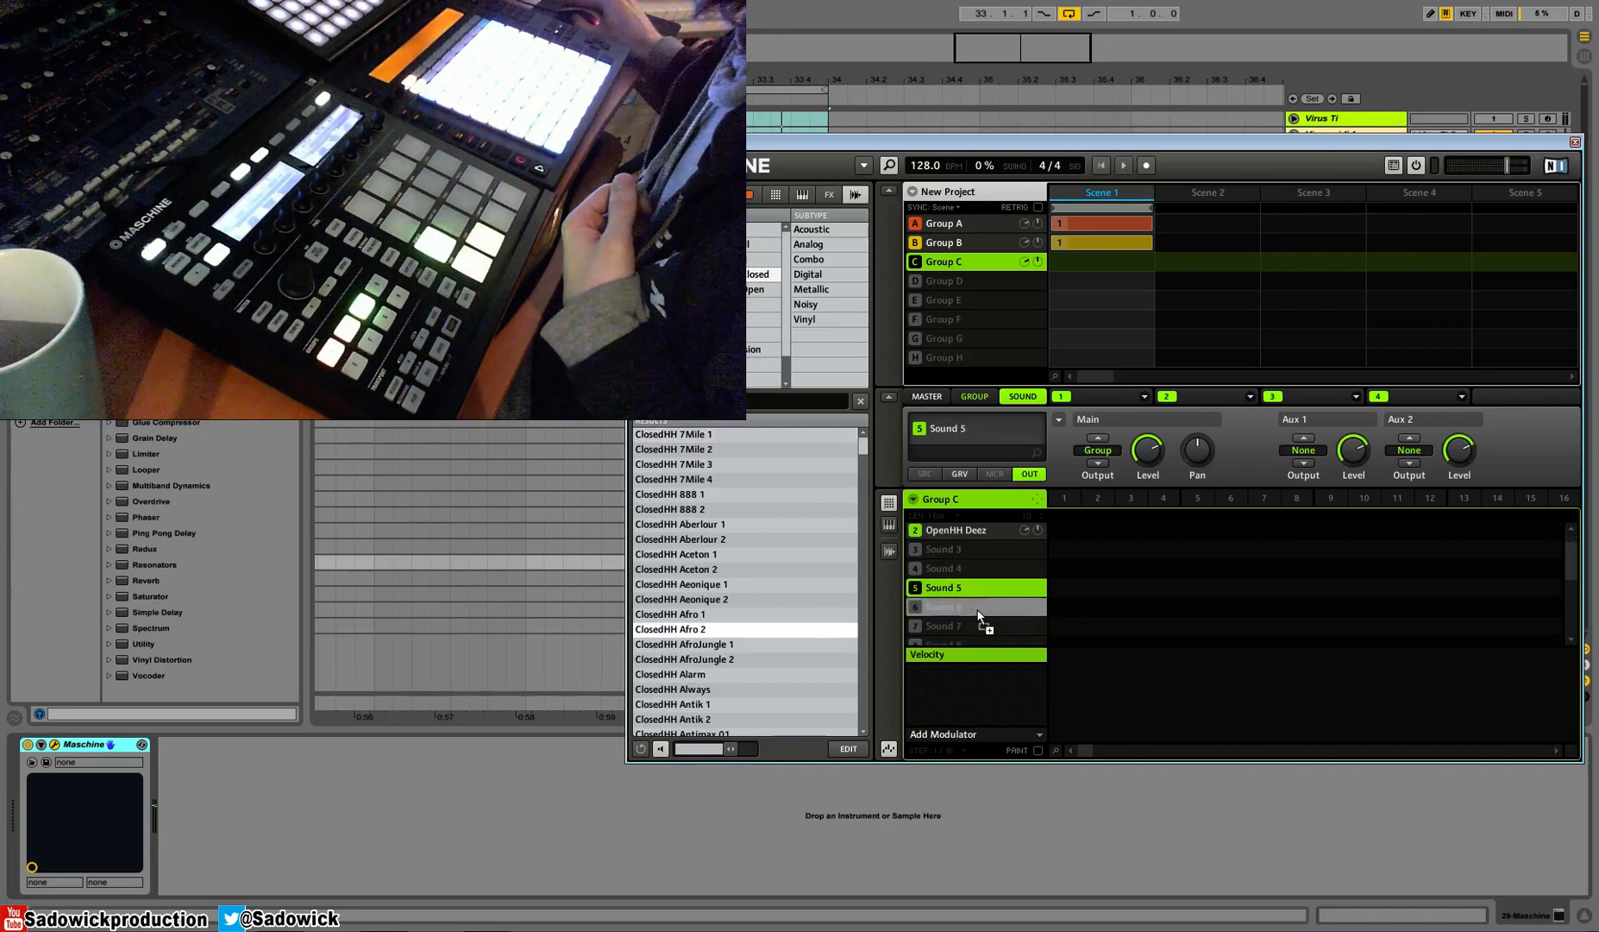
Step: Audition more closed hi-hats and load ClosedHH Bandit 1 into Sound 6 of Group C
click(731, 658)
scroll(728, 659, down, 3)
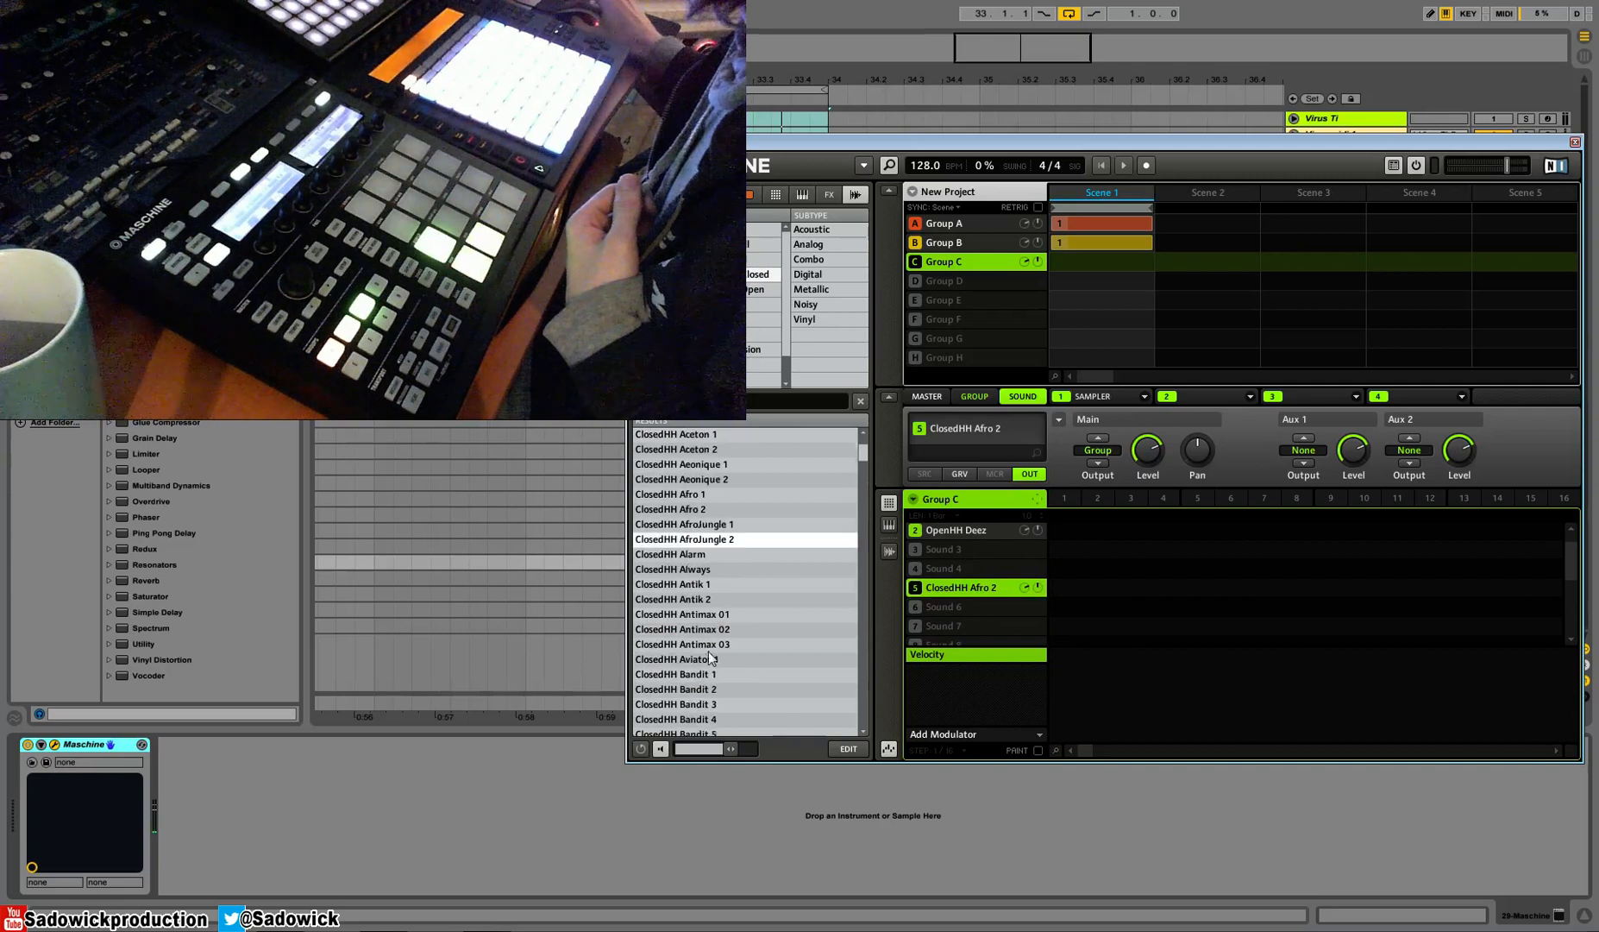
click(701, 643)
drag(695, 682, 950, 605)
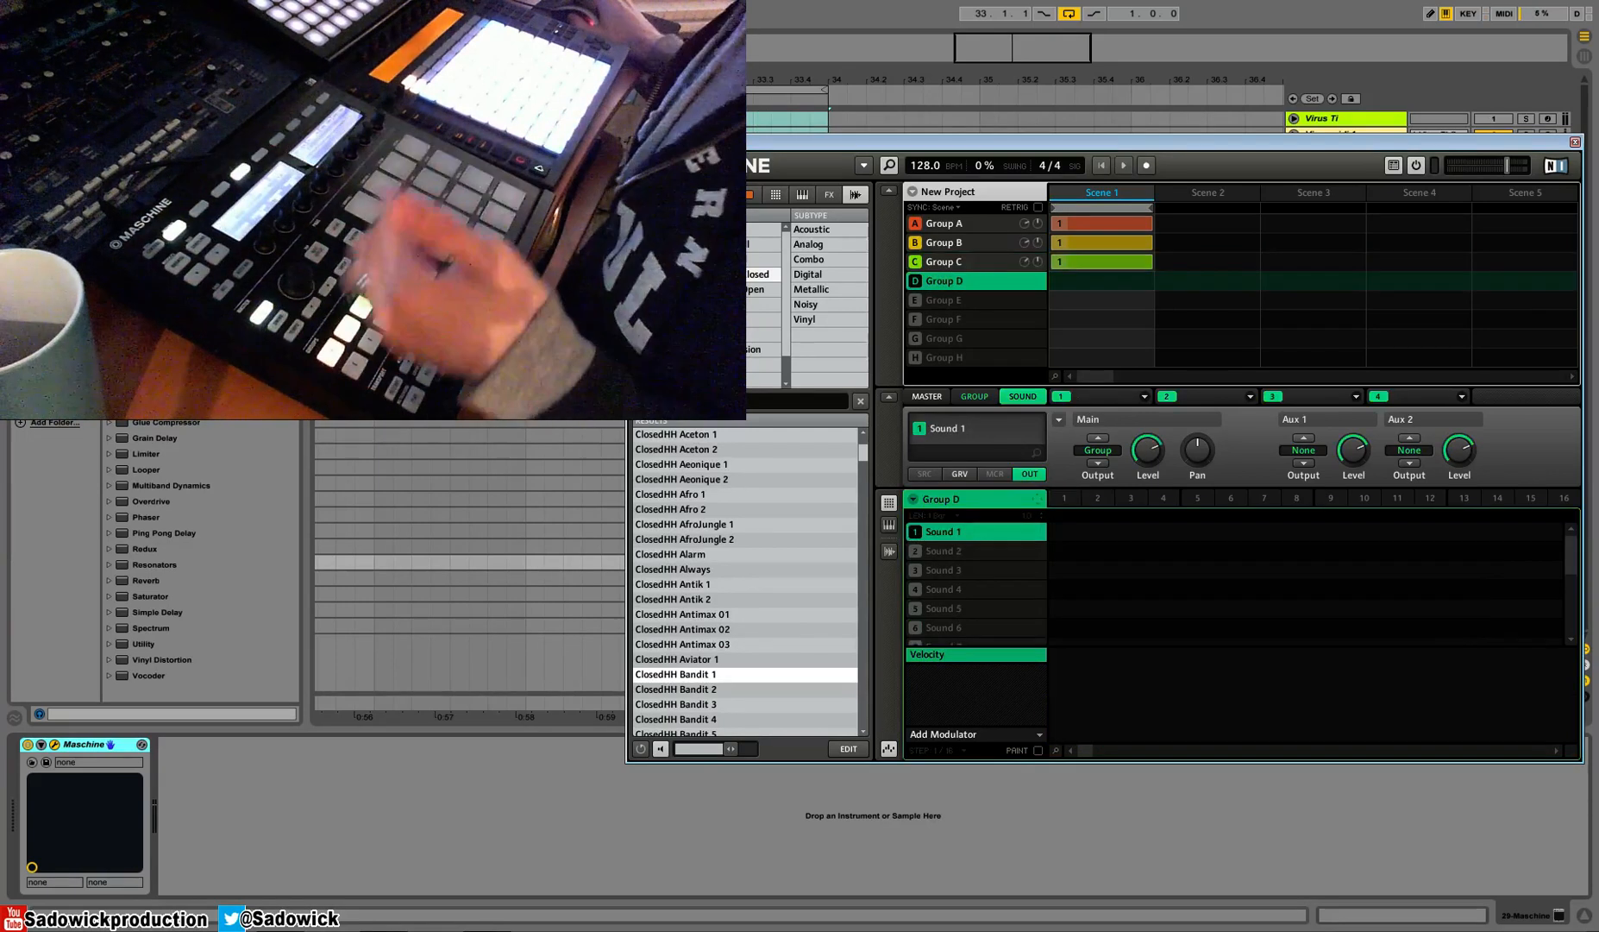
Step: Audition the conga samples among the percussion sounds and load Conga Sands and Conga Shadows into Sounds 1 and 2 of Group D
click(763, 349)
drag(863, 445, 863, 459)
click(685, 553)
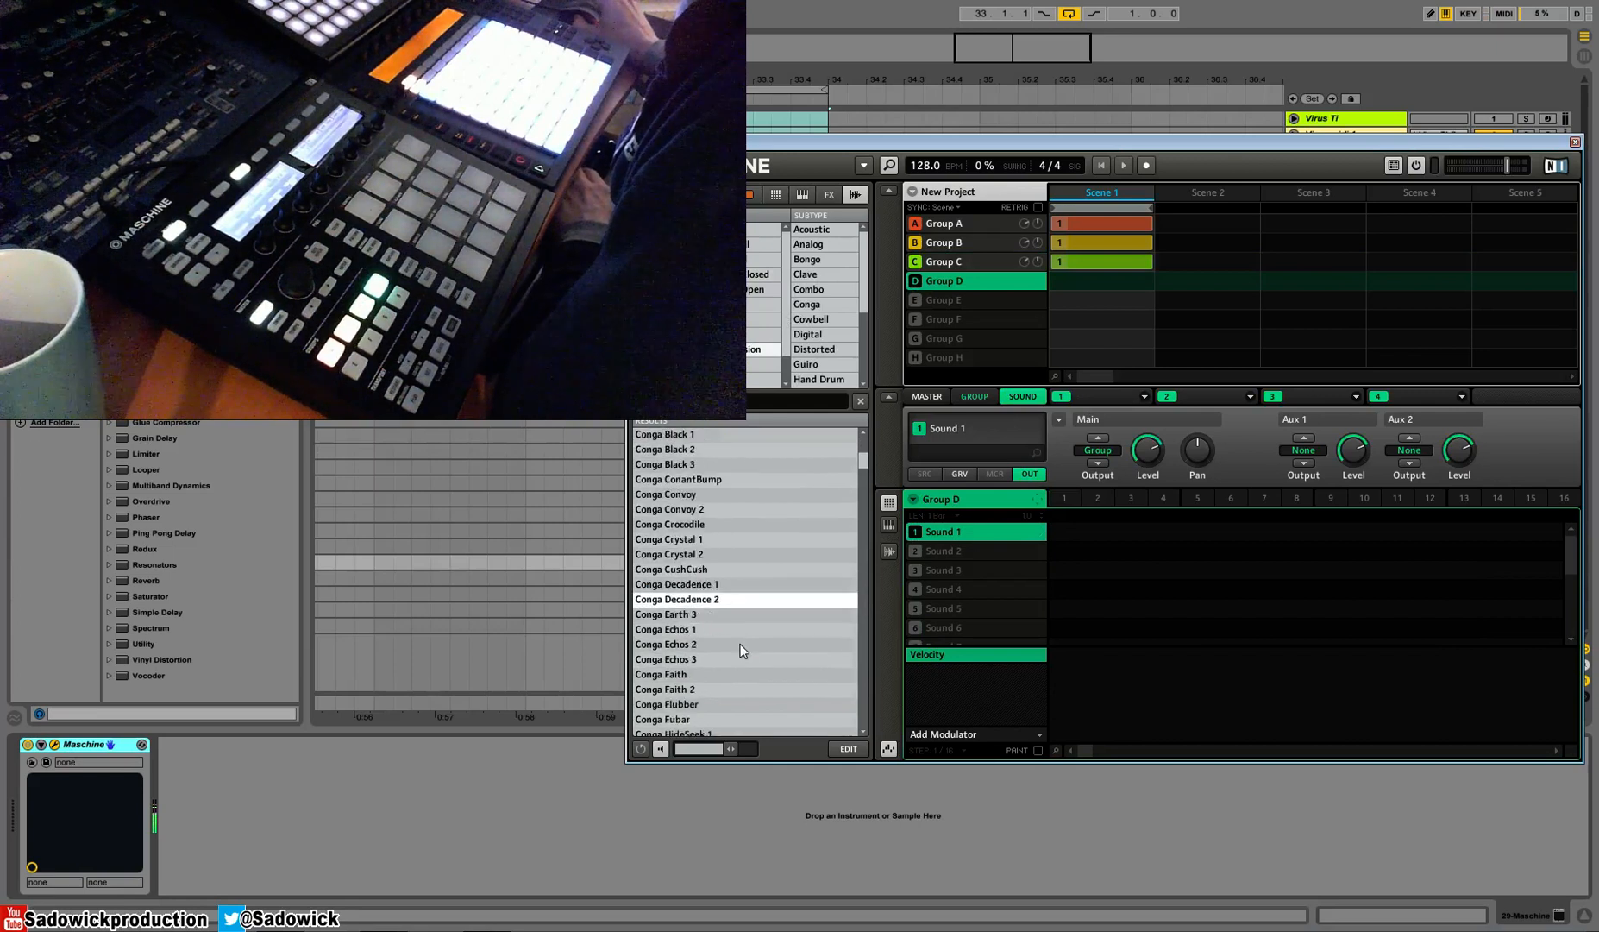
click(706, 645)
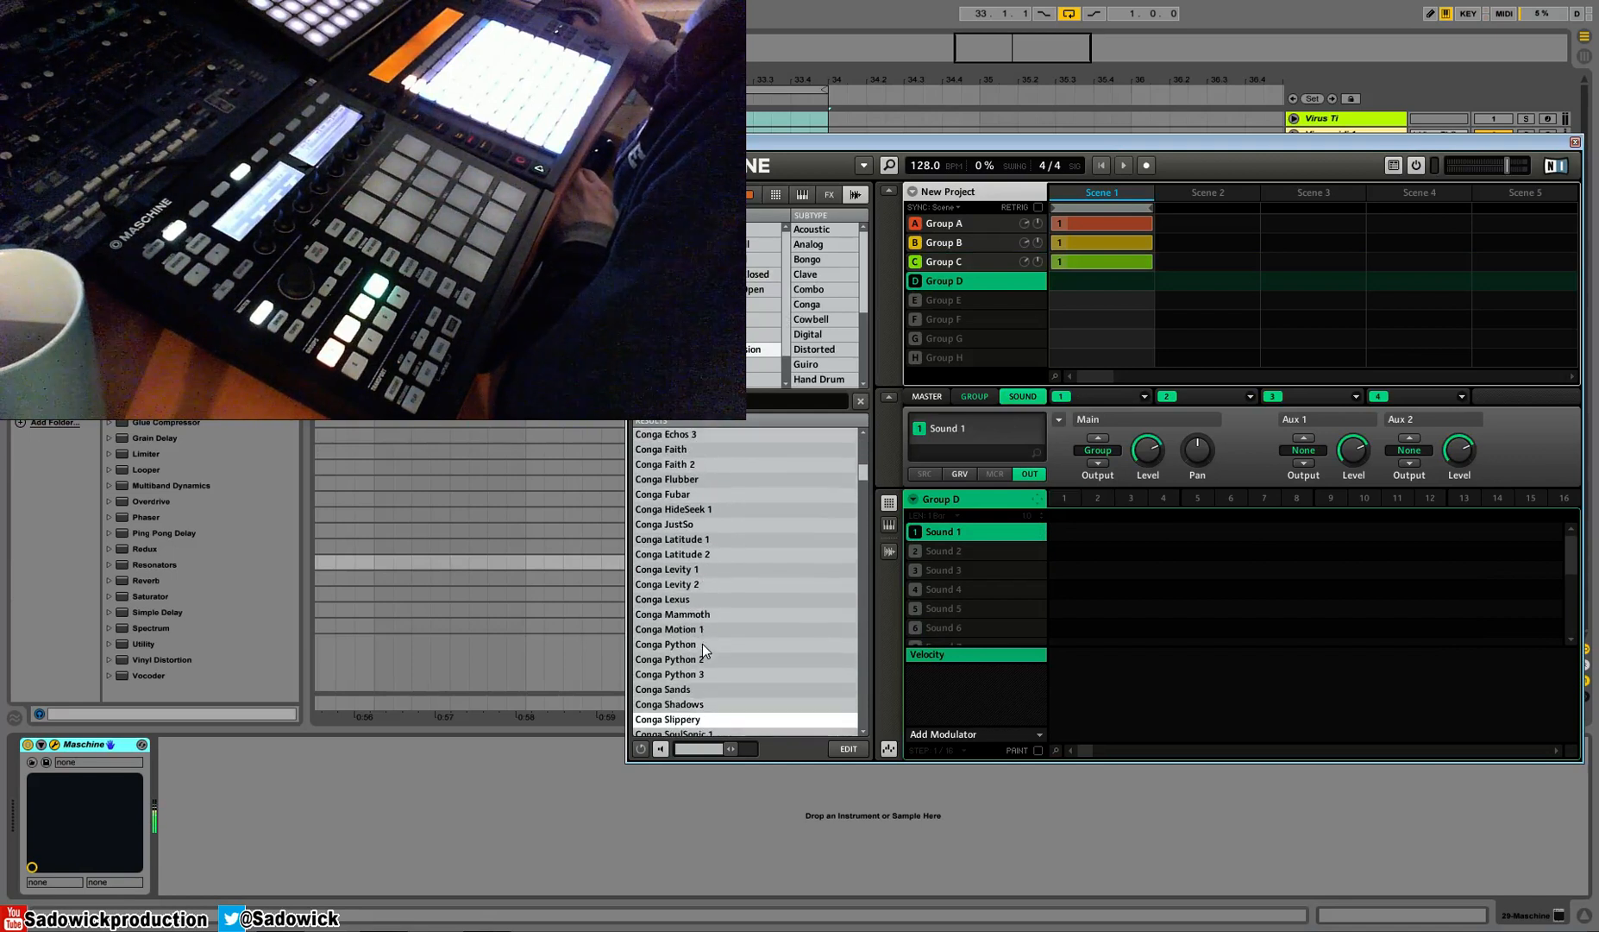
drag(676, 693, 1012, 542)
drag(659, 703, 1026, 552)
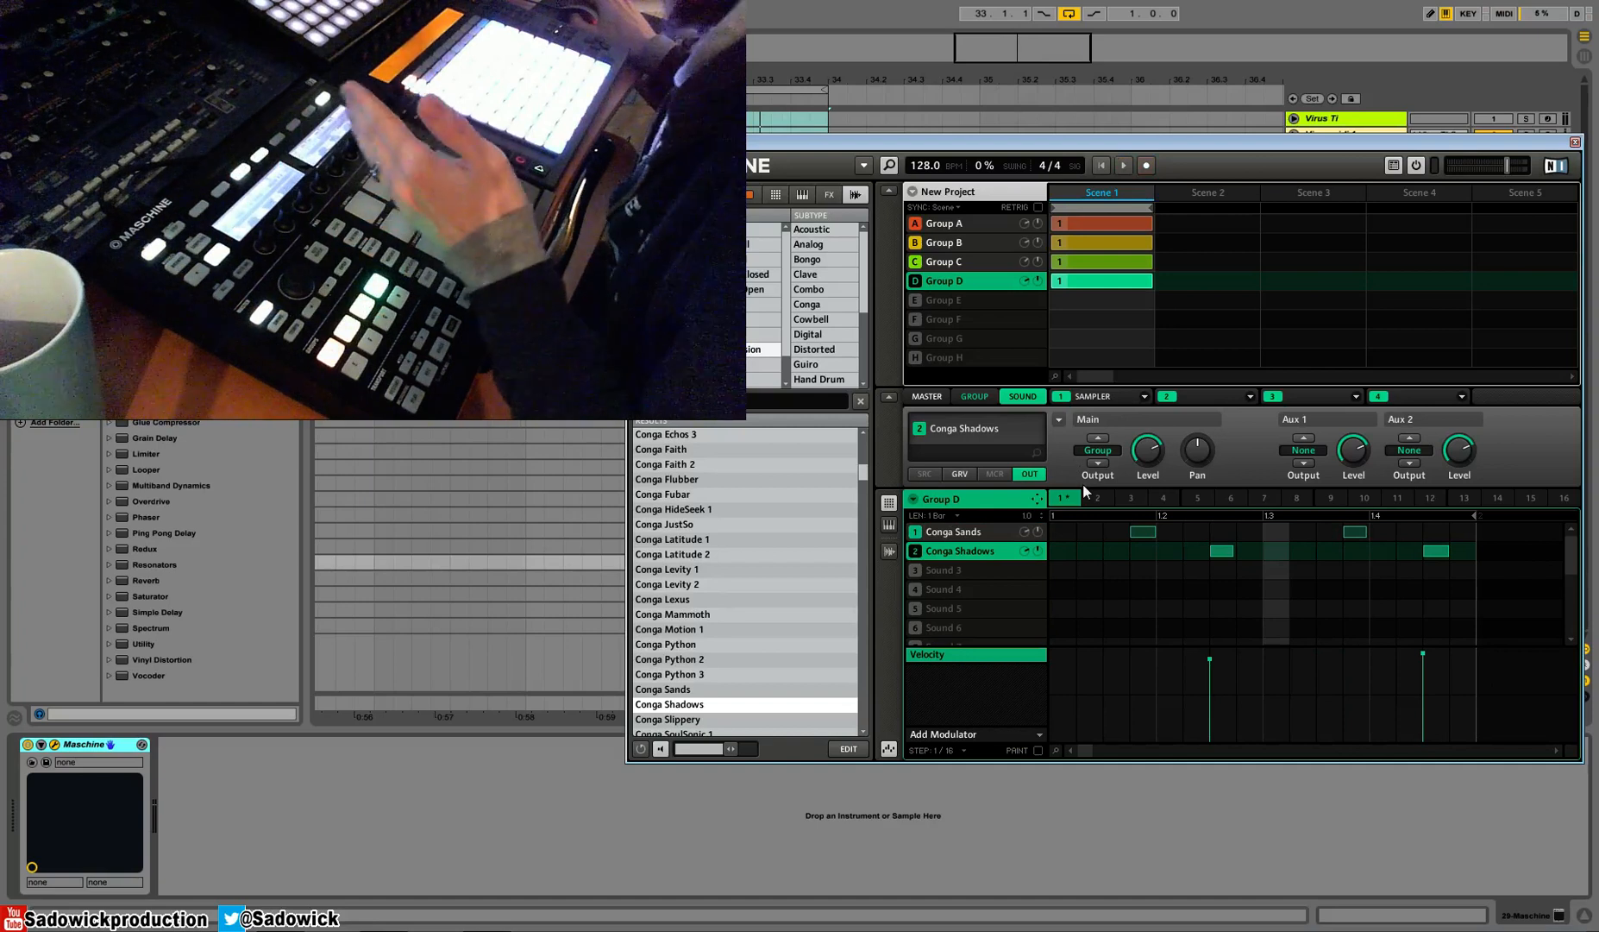
Step: Close the Maschine window and unfold the 27 MIDI track in the arrangement
click(1575, 142)
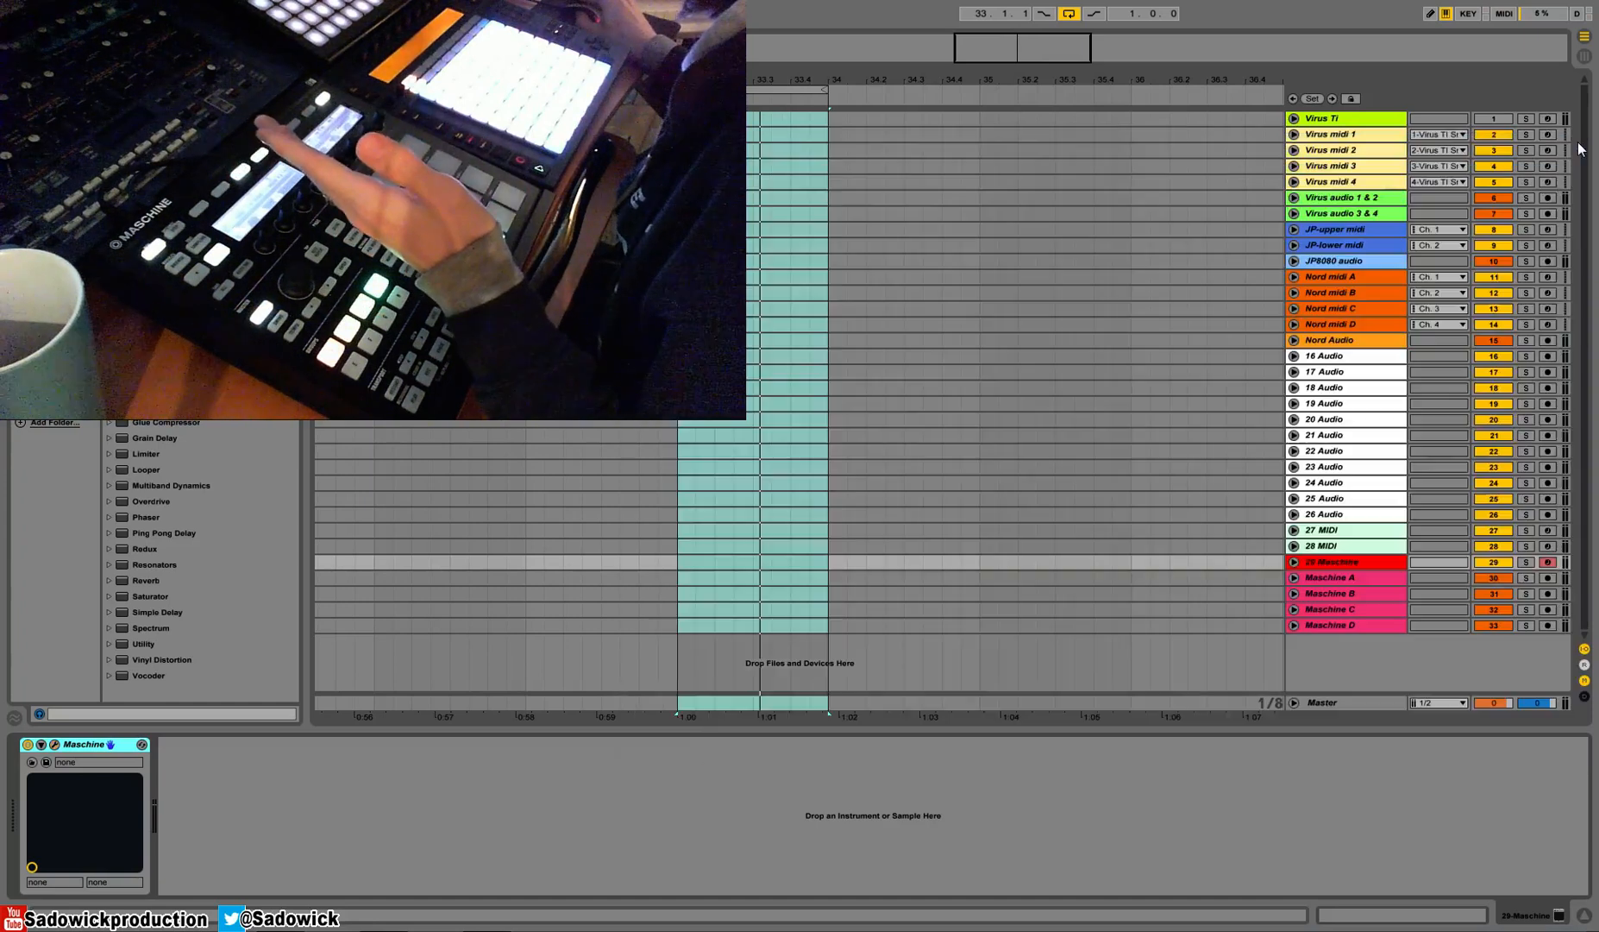
click(1365, 532)
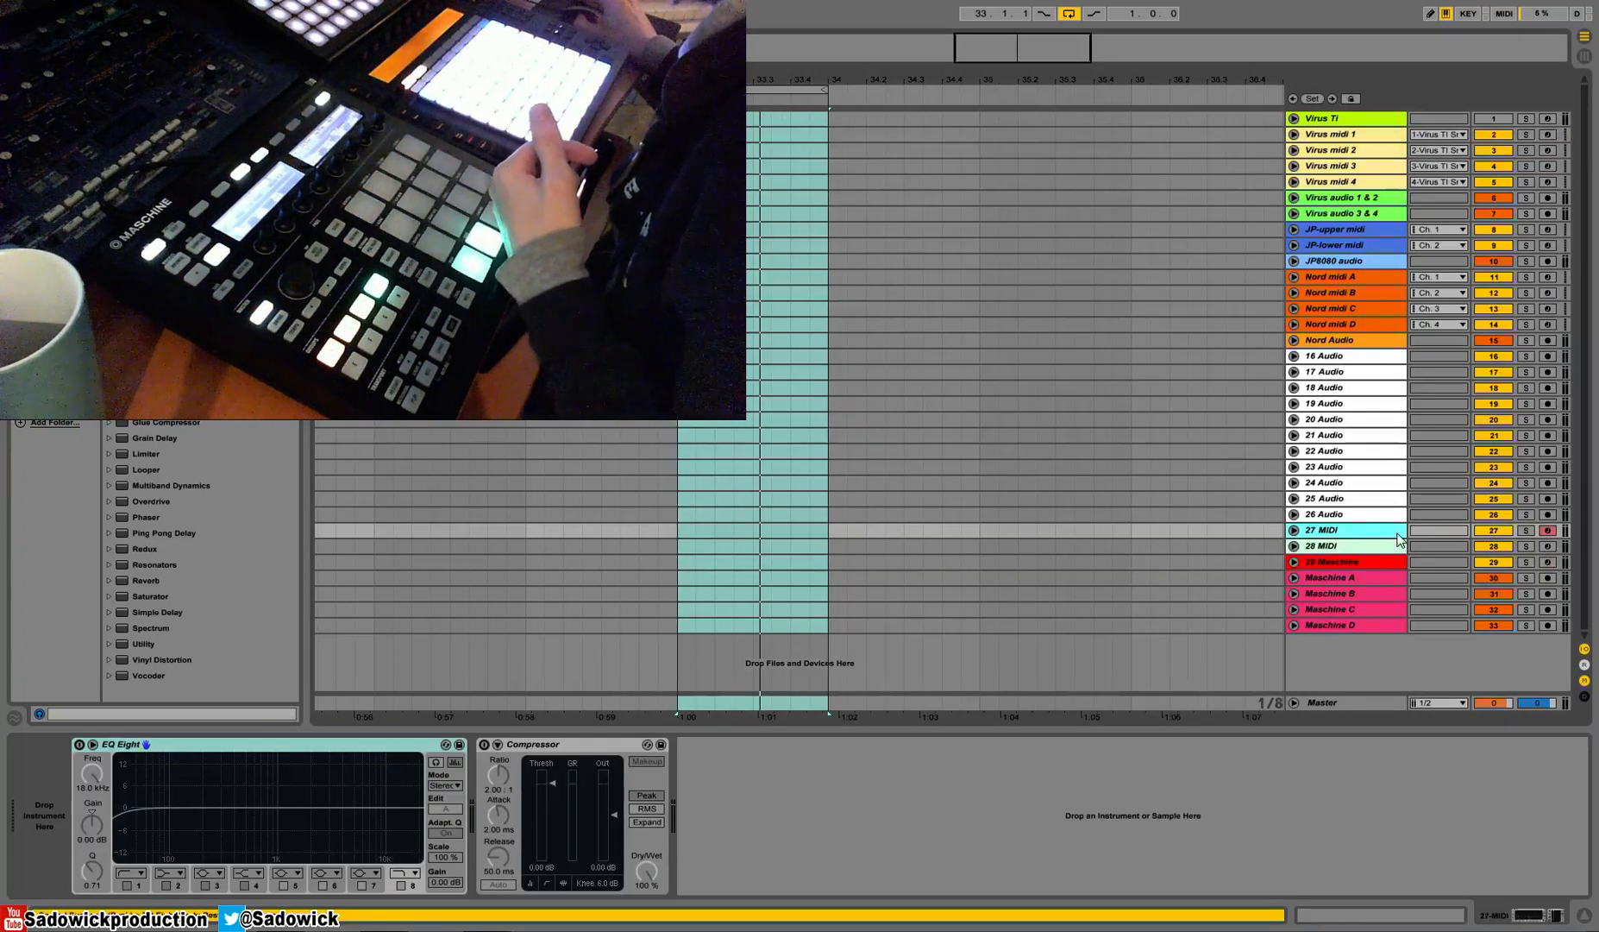
drag(1391, 536, 1378, 541)
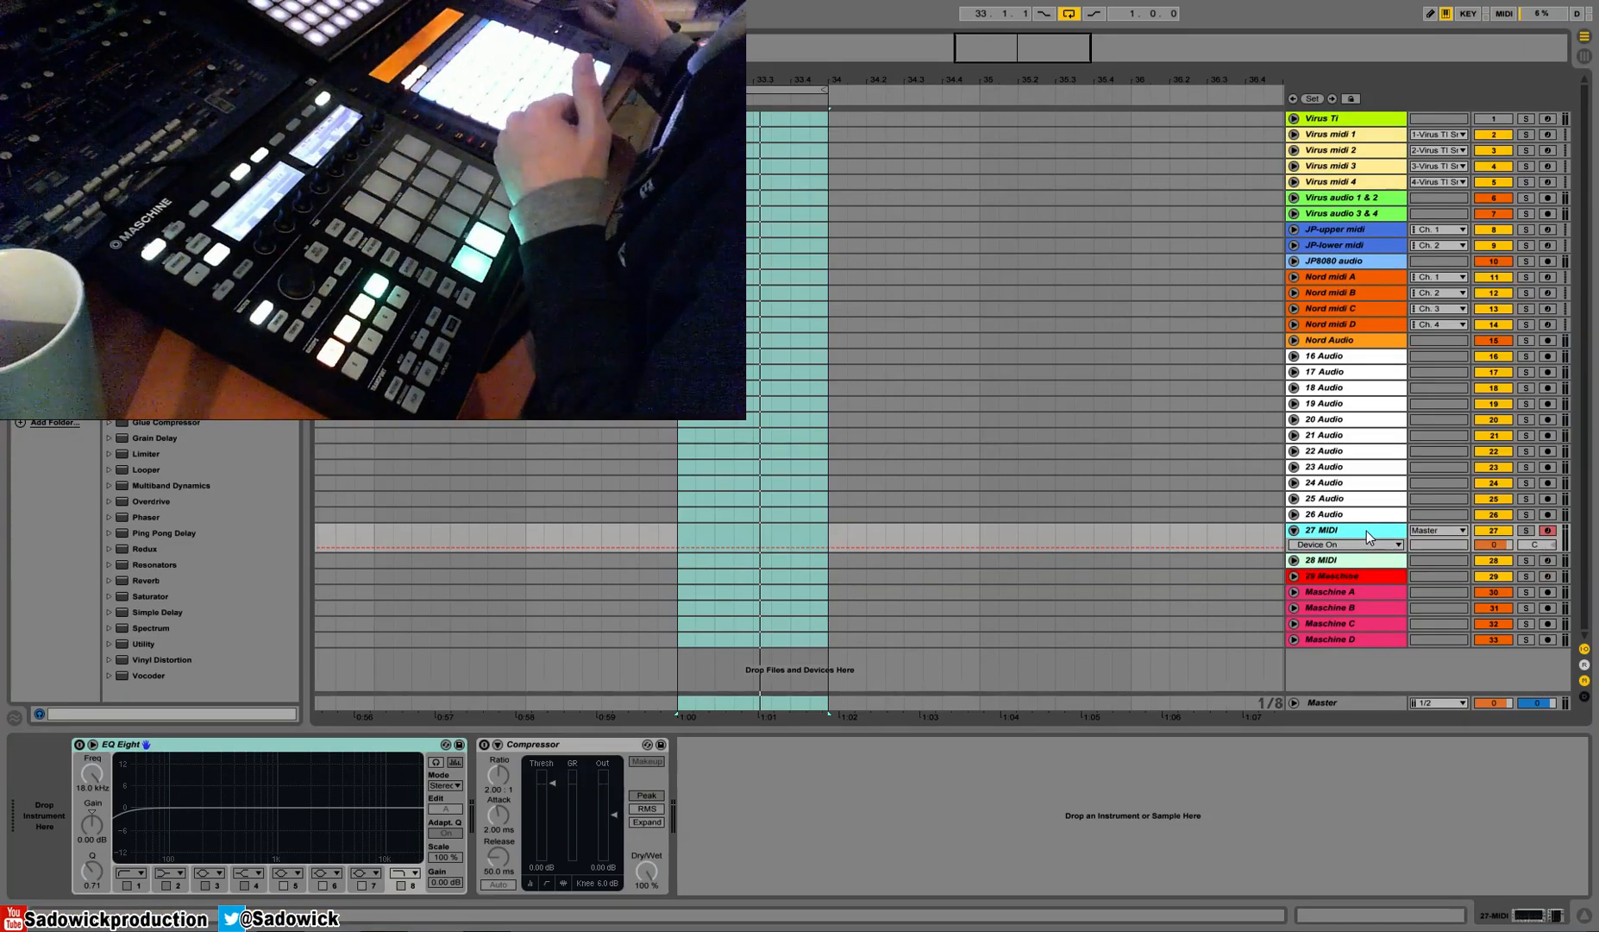
scroll(199, 552, down, 2)
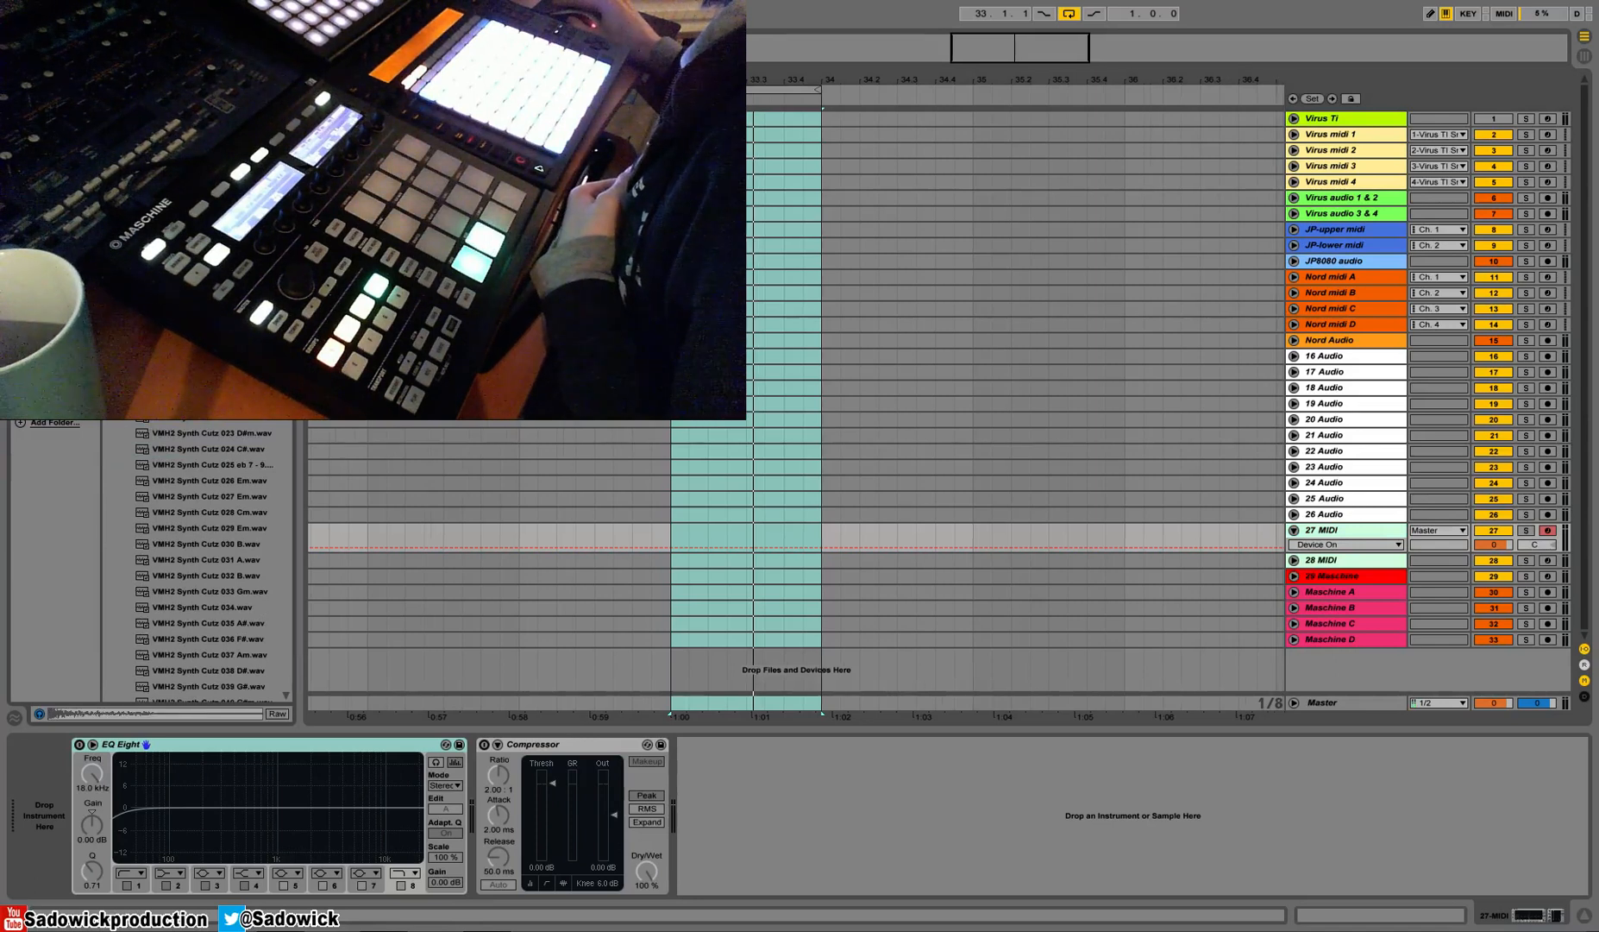
Step: Load VMH2 Synth Cutz 015 D#m as an instrument on the 27 MIDI track
drag(205, 362, 57, 825)
click(1342, 534)
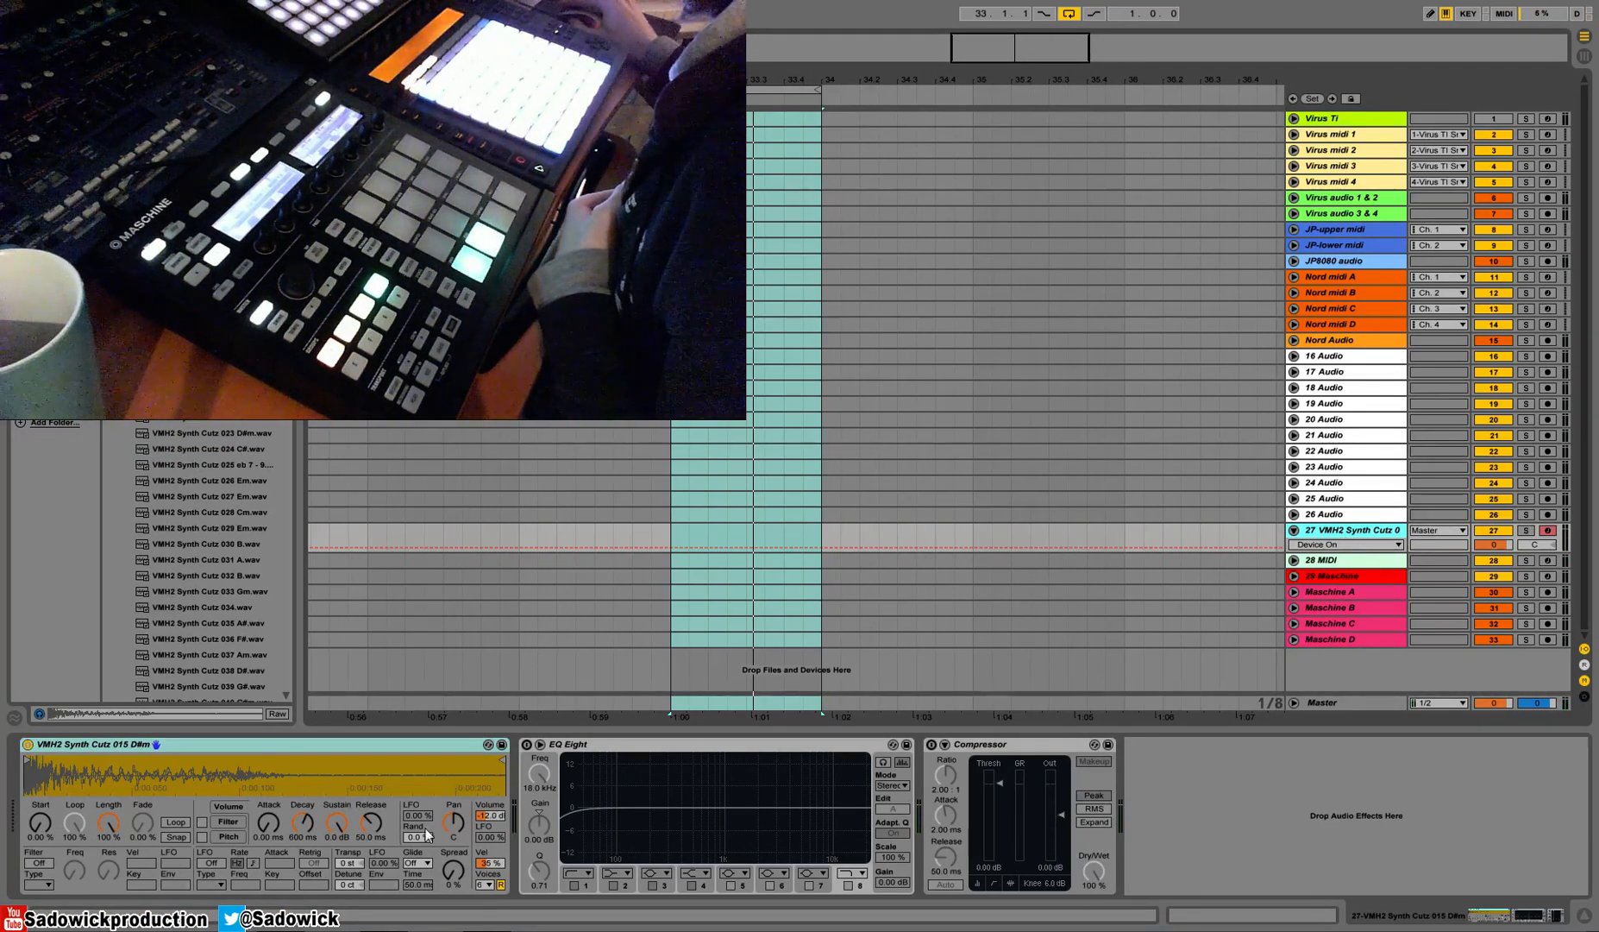
Step: Set the sampler's release to 2.17 s with 1 voice and replace its sample with VMH2 Synth Cutz 021 A#
drag(361, 826, 361, 838)
click(483, 884)
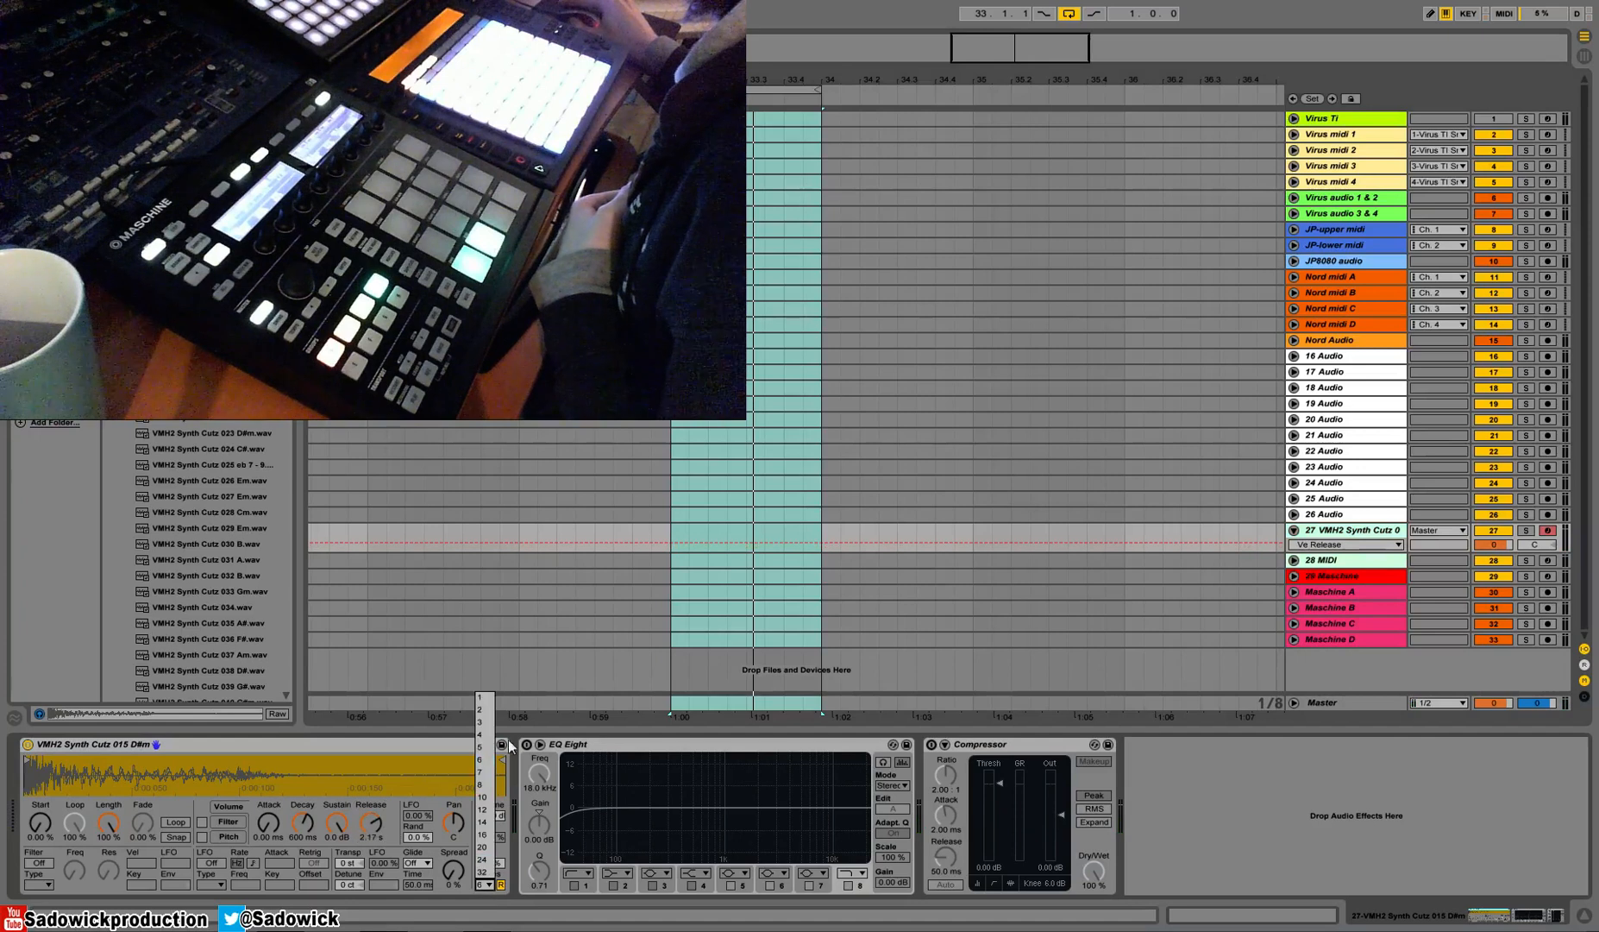
click(487, 697)
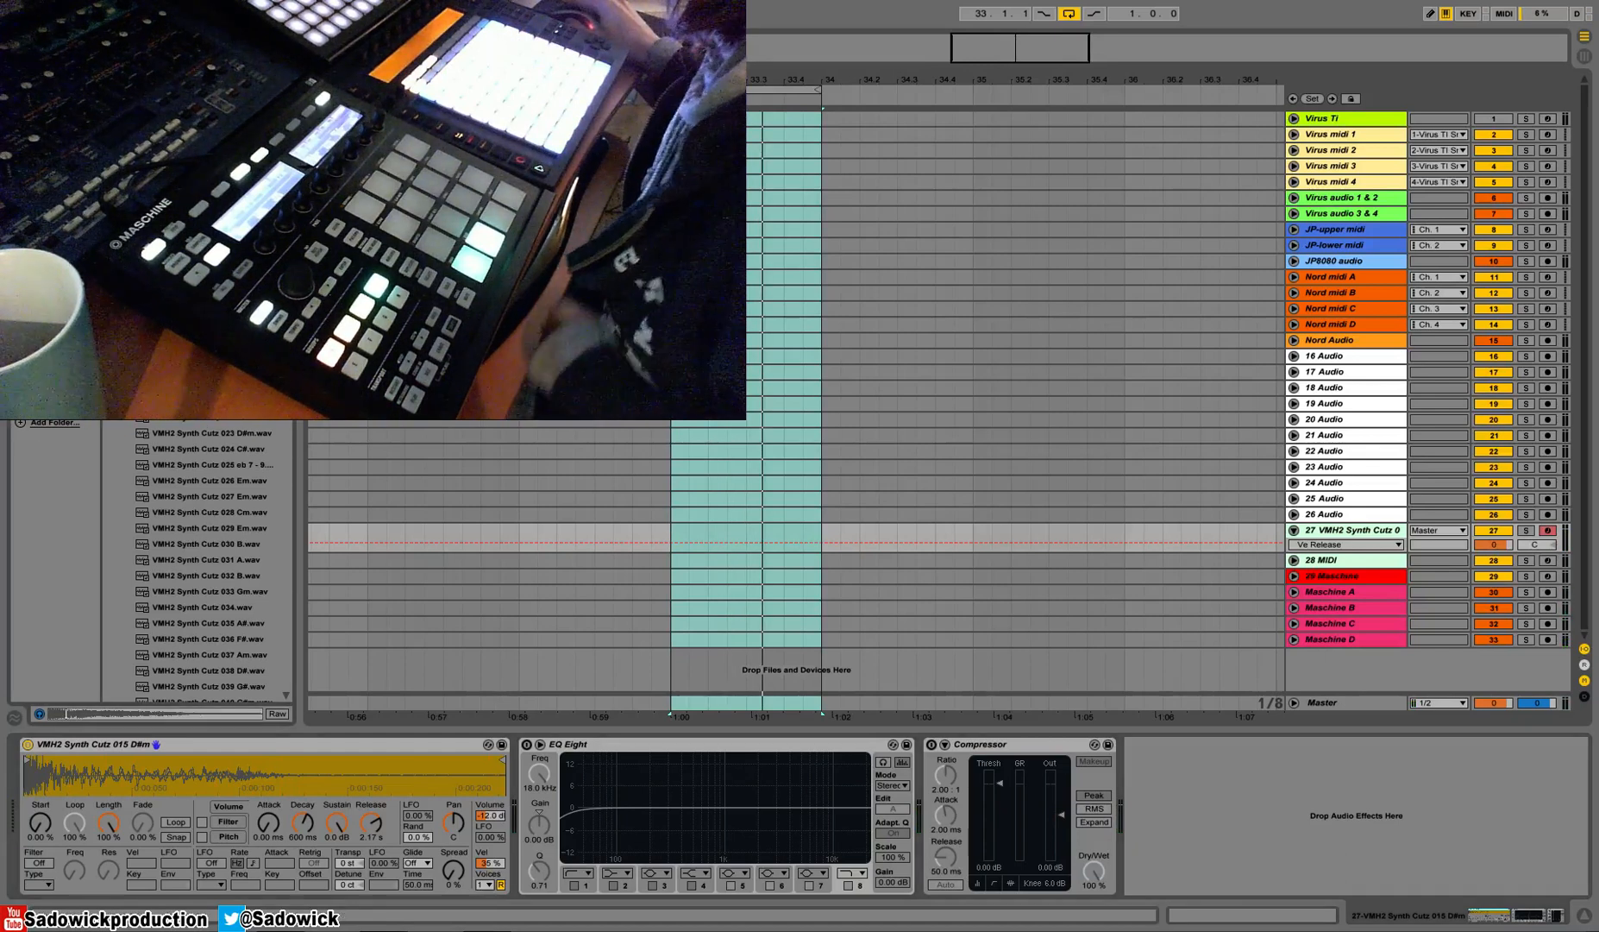
drag(207, 401, 194, 781)
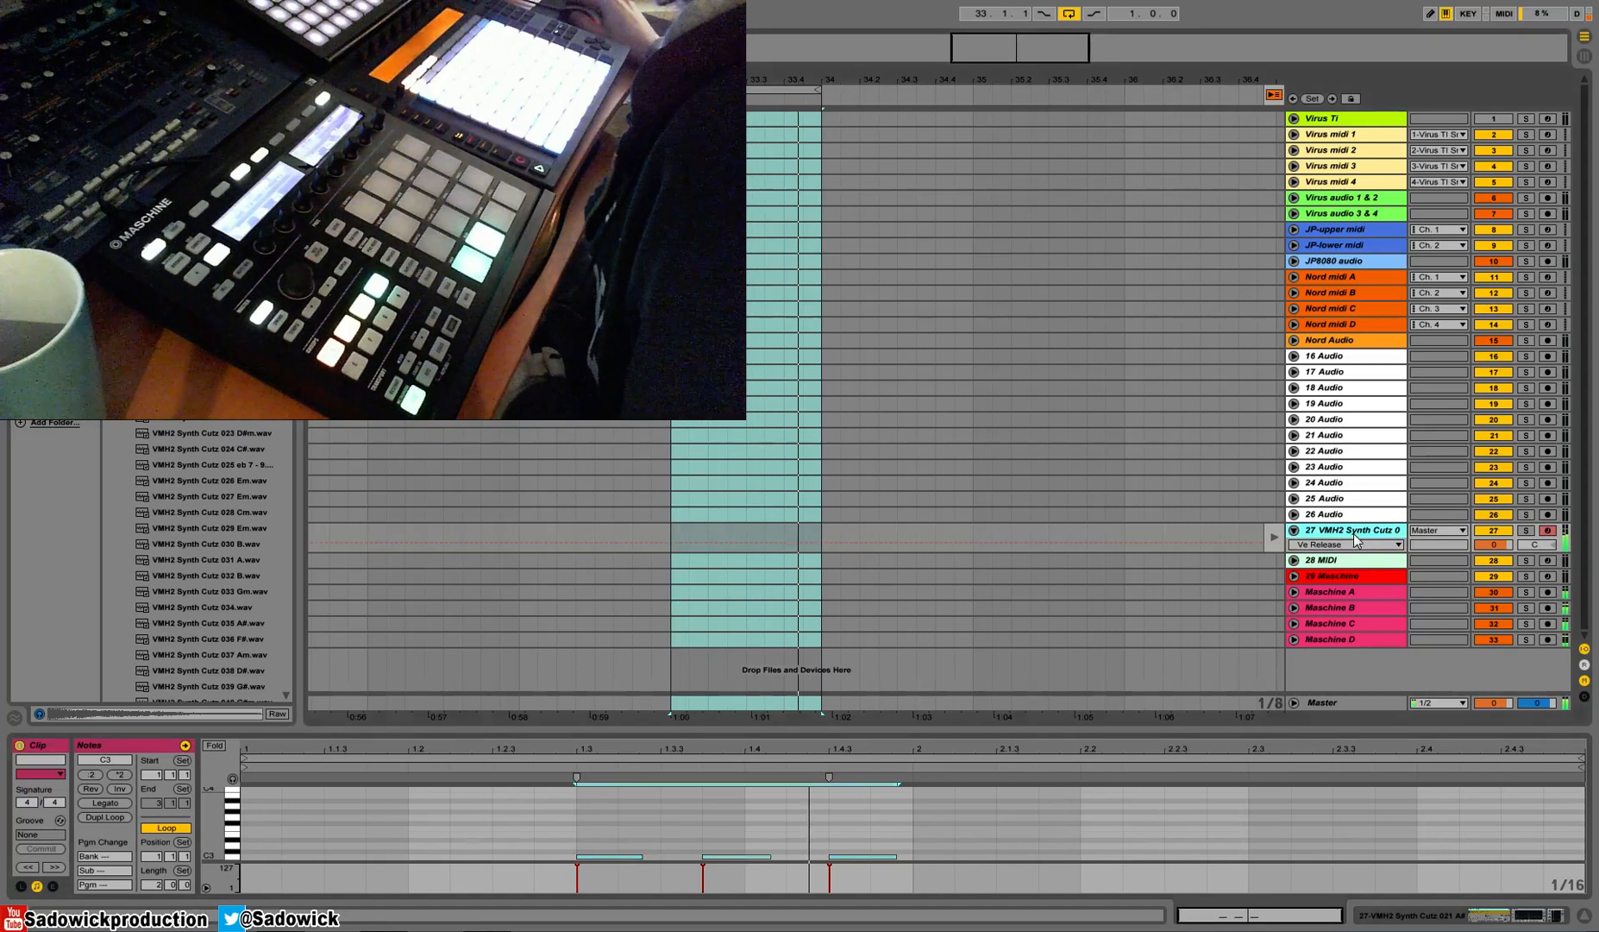
Step: Enlarge the note editor for track 27's clip and loop the clip's first bar
drag(847, 729, 891, 620)
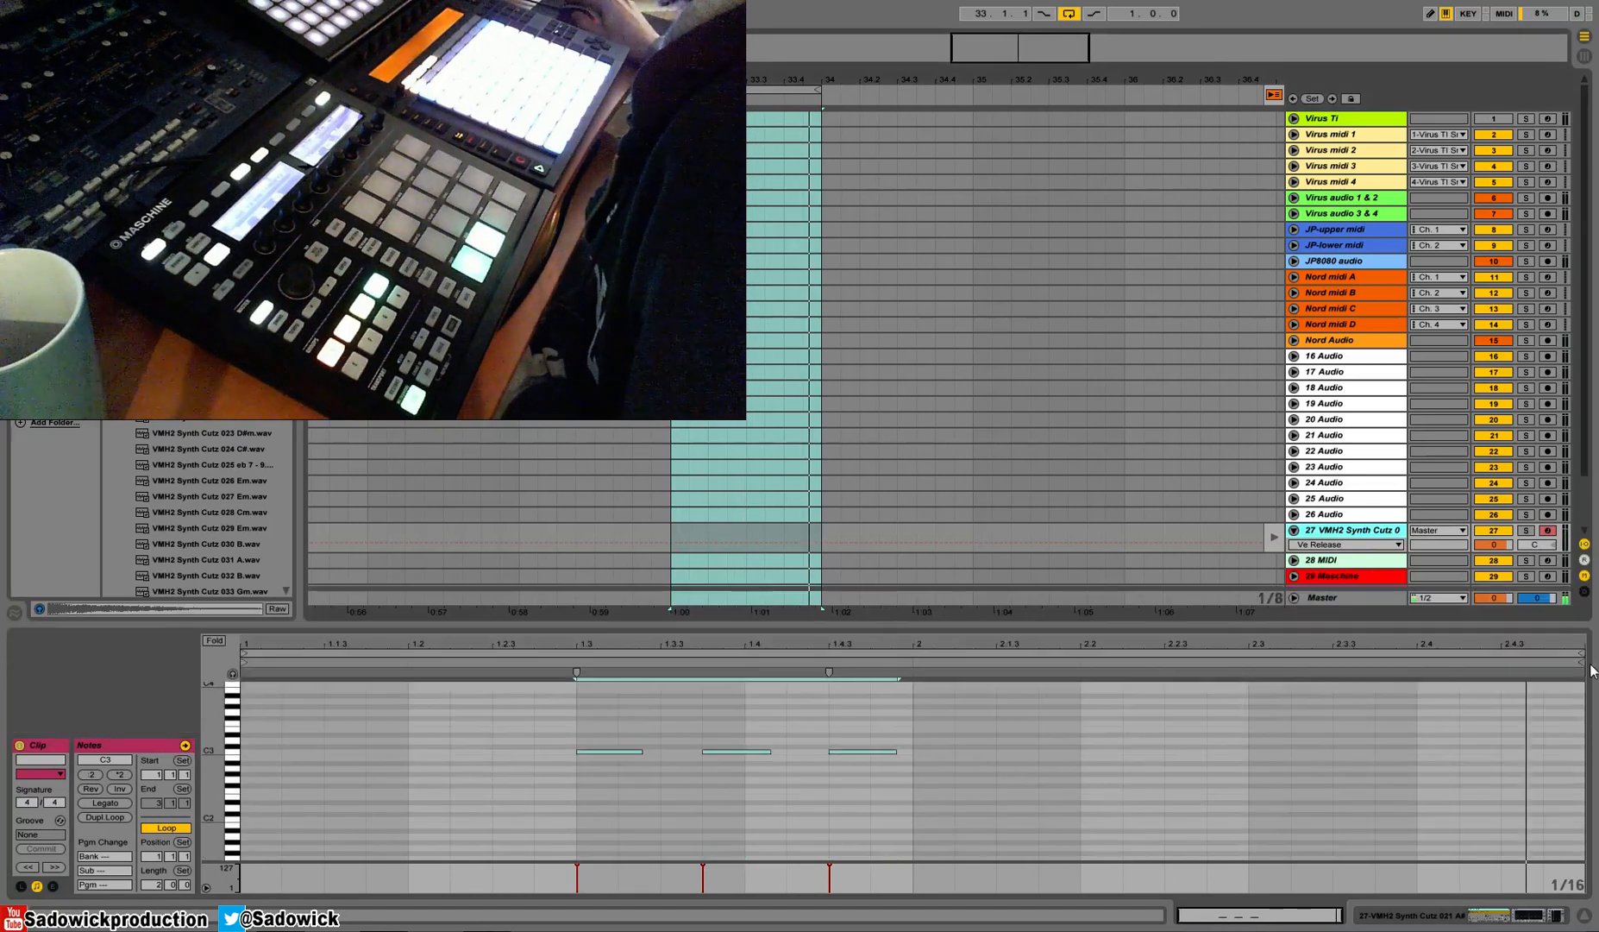
drag(244, 683, 914, 683)
key(ctrl+l)
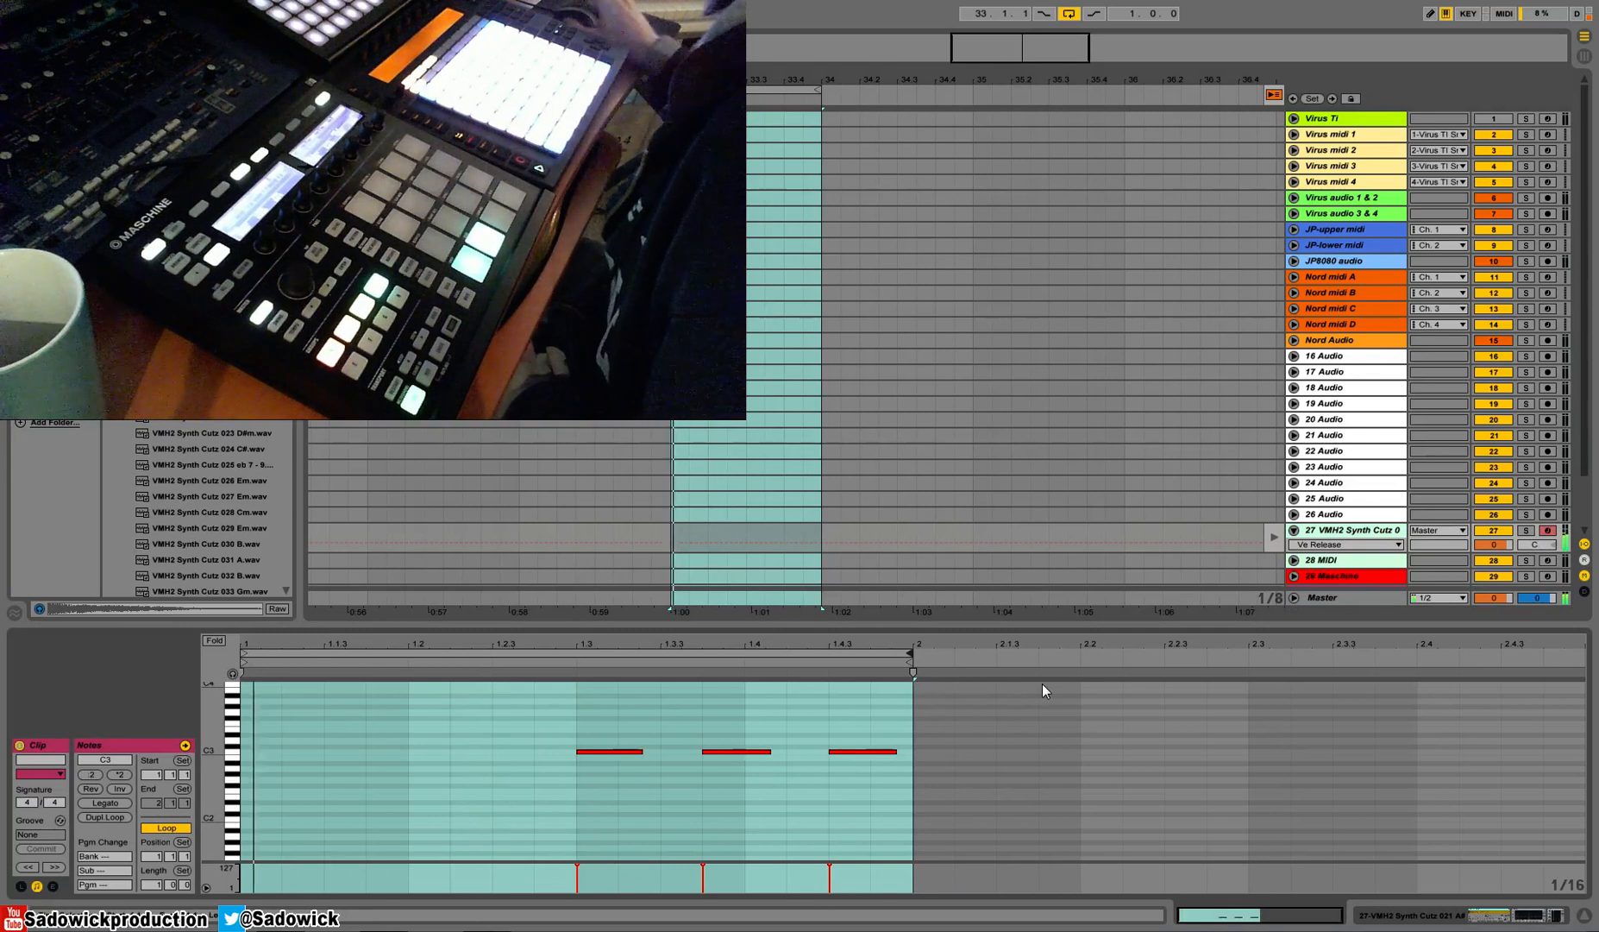
Step: Extend the clip's loop to two bars and delete the three recorded C3 notes
drag(1553, 670, 1582, 669)
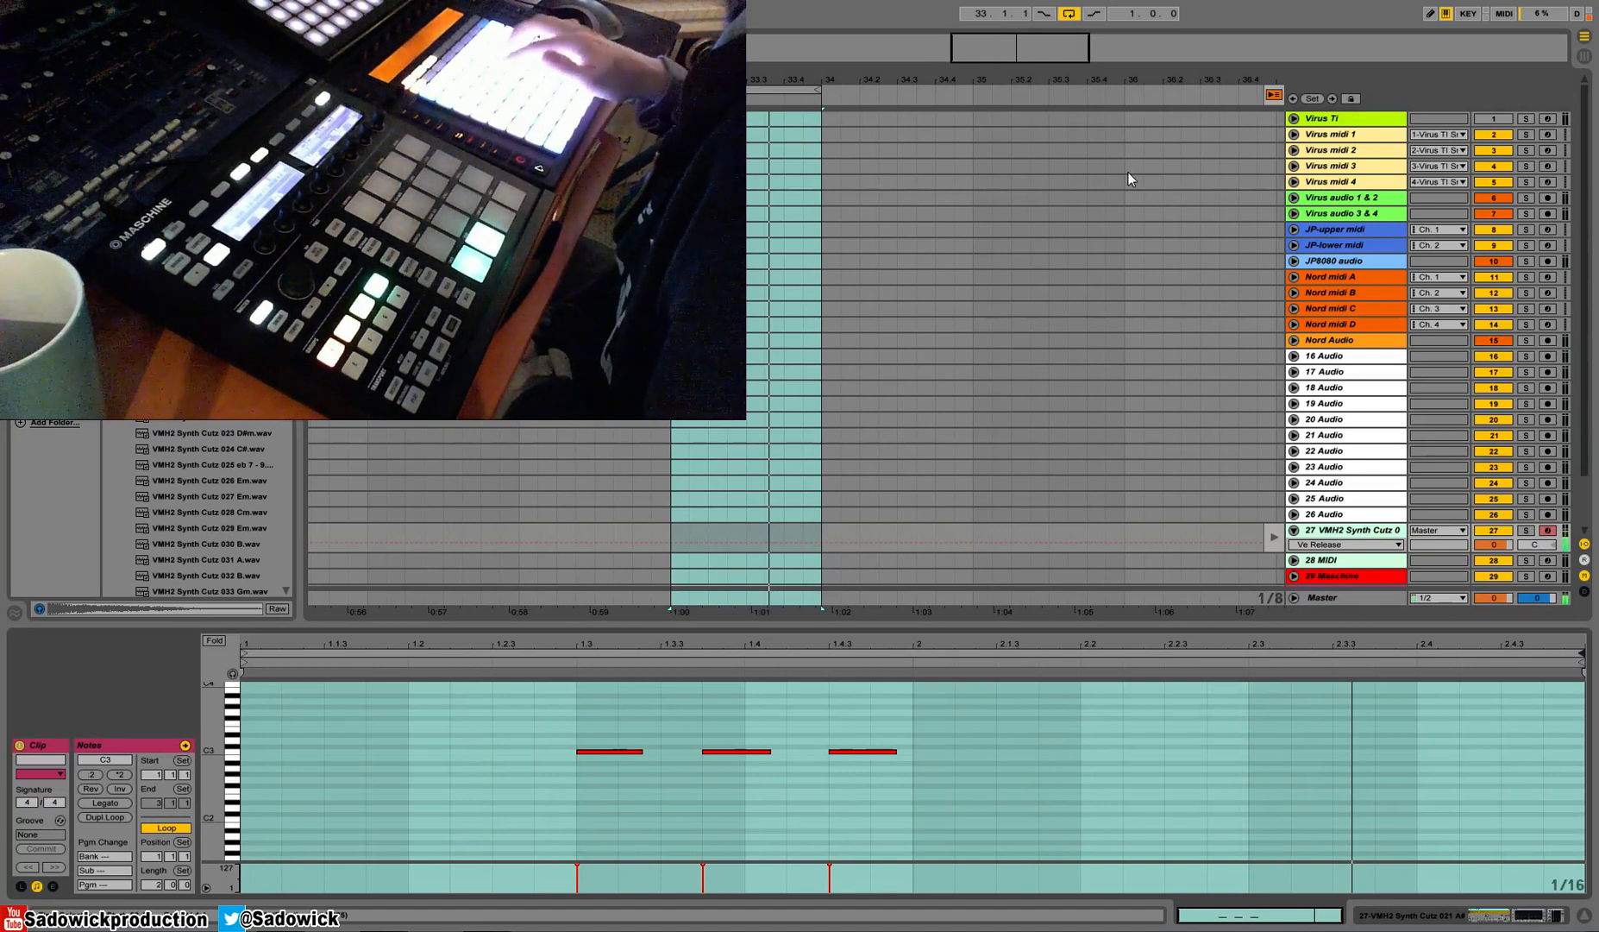
drag(959, 684, 379, 844)
key(Delete)
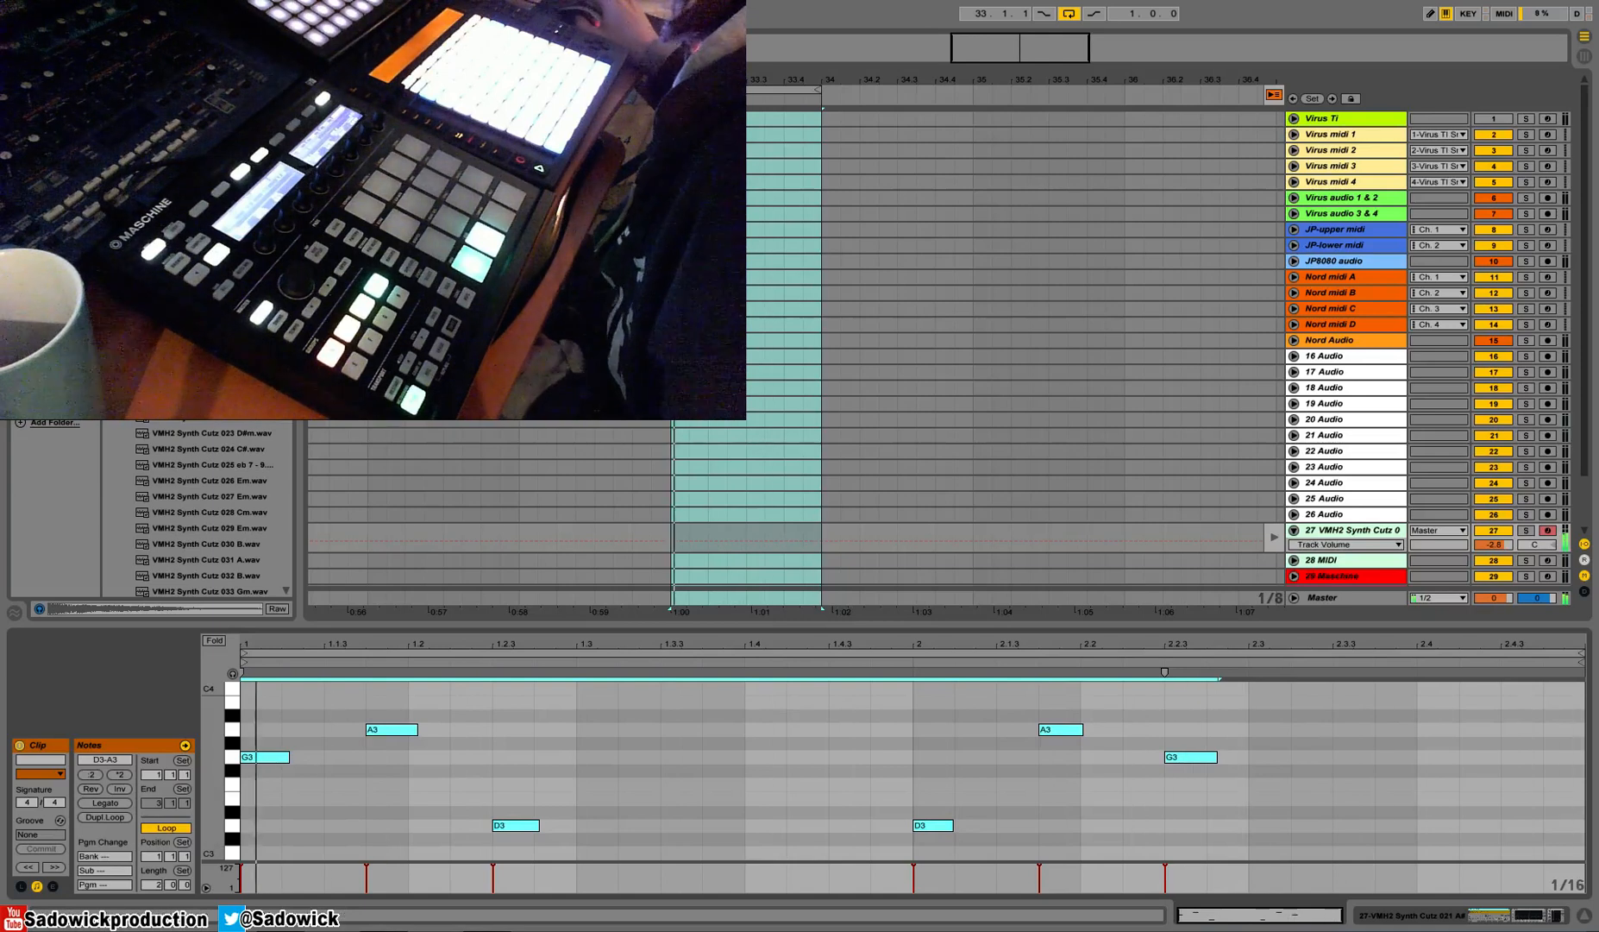
Step: Sidechain track 27's Compressor from Maschine A, with the threshold at about -12 dB and the activity graph displayed
click(1522, 917)
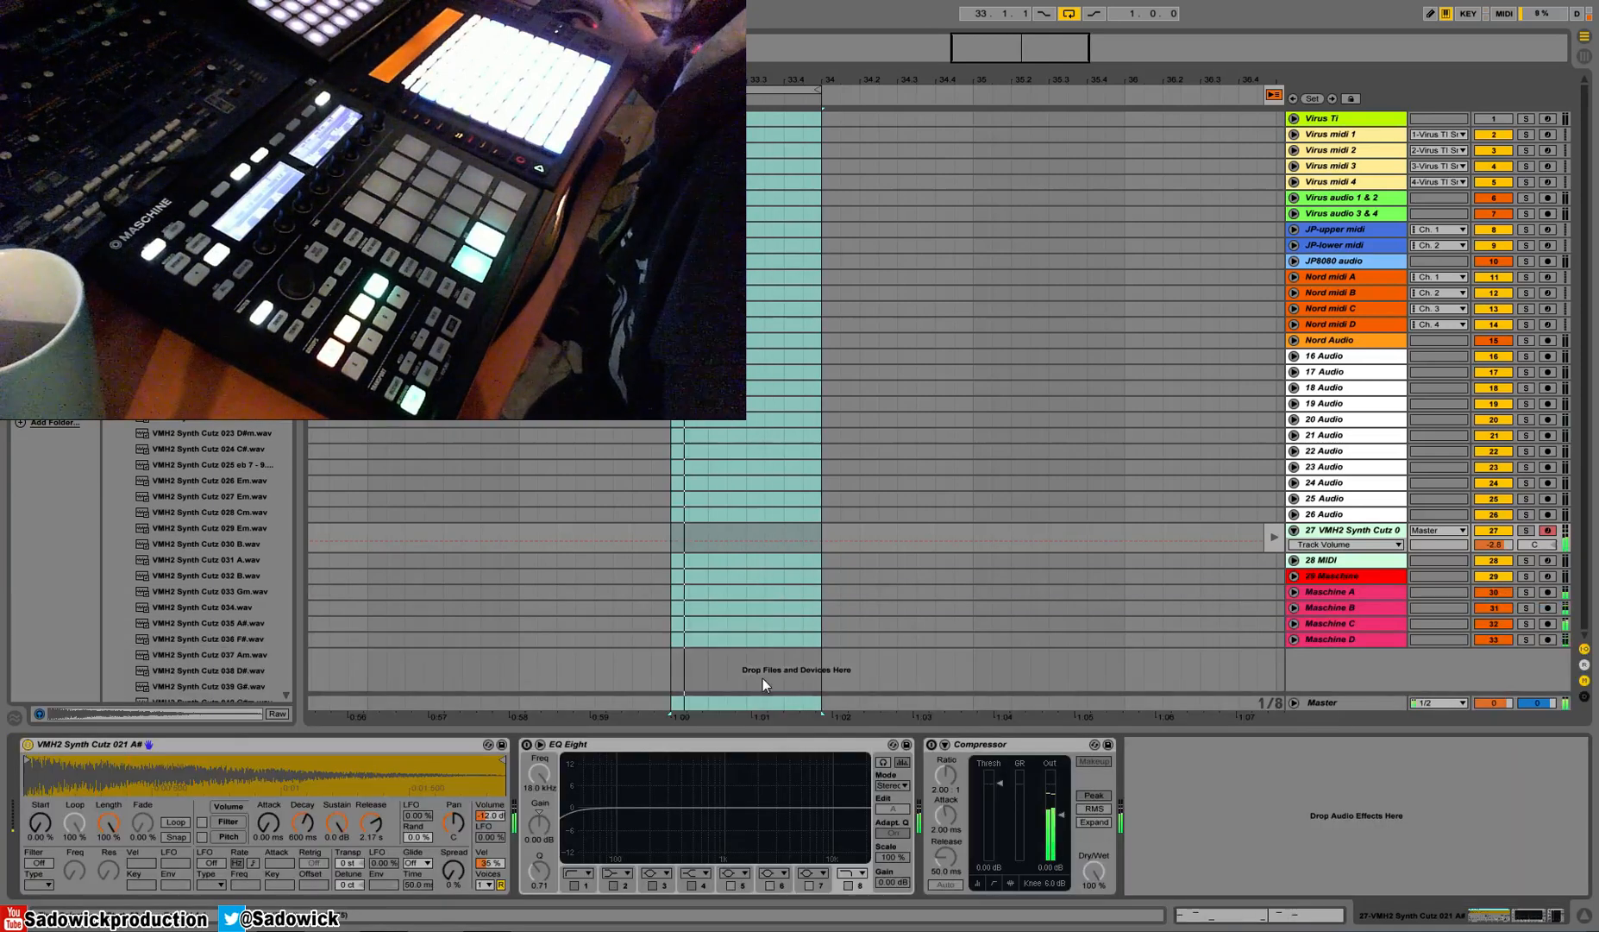
click(1352, 587)
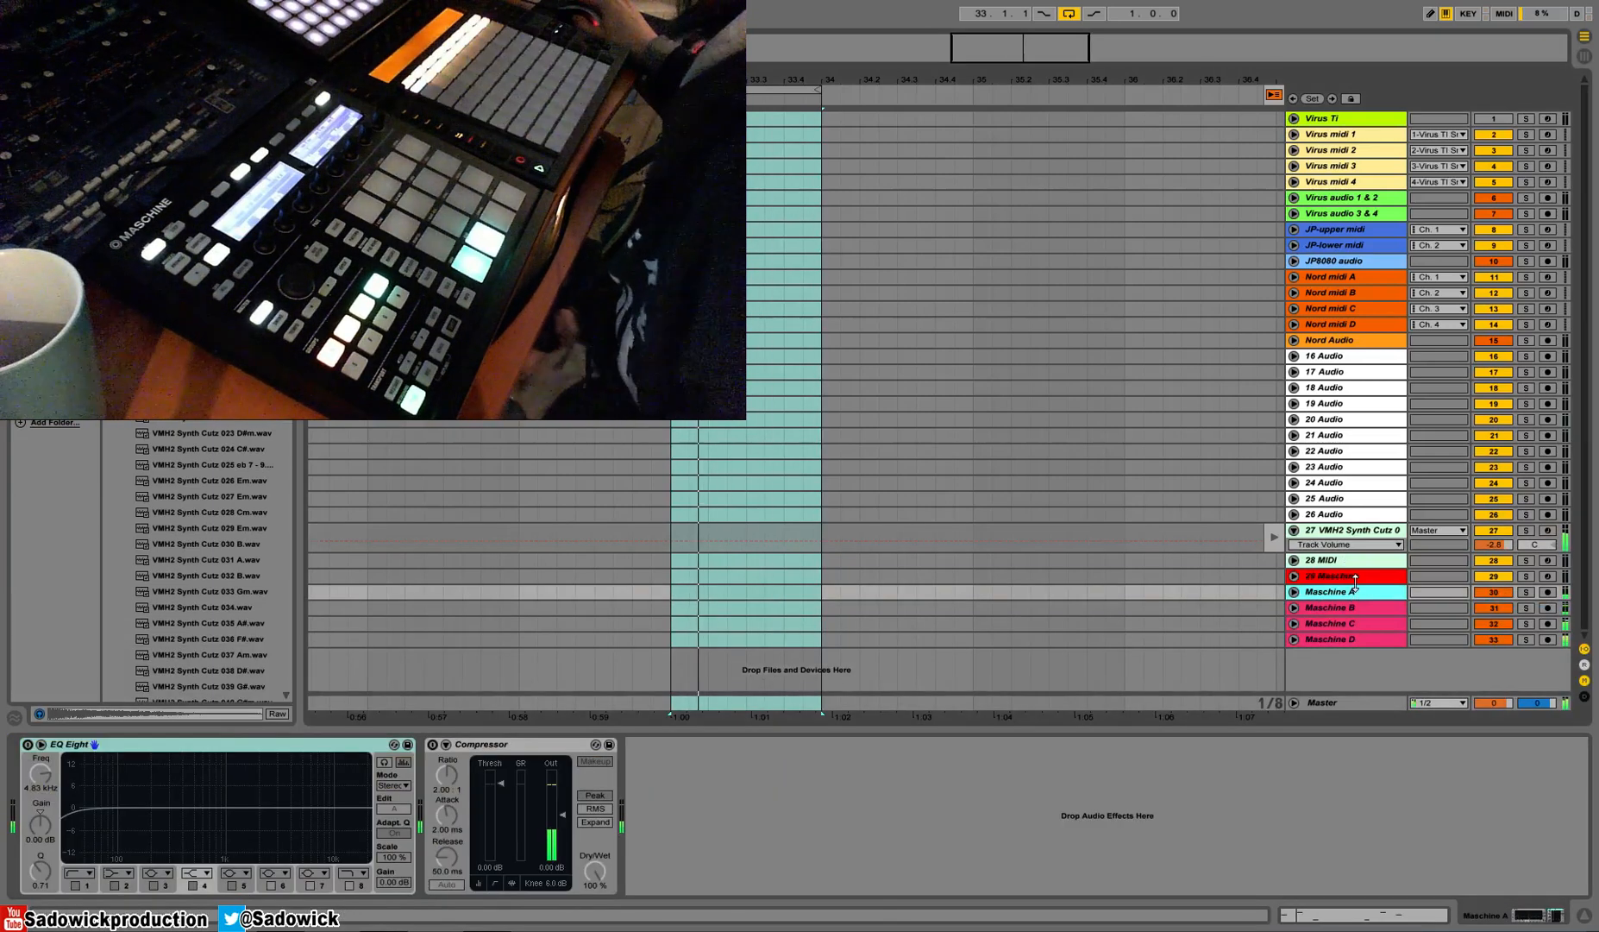
click(1346, 531)
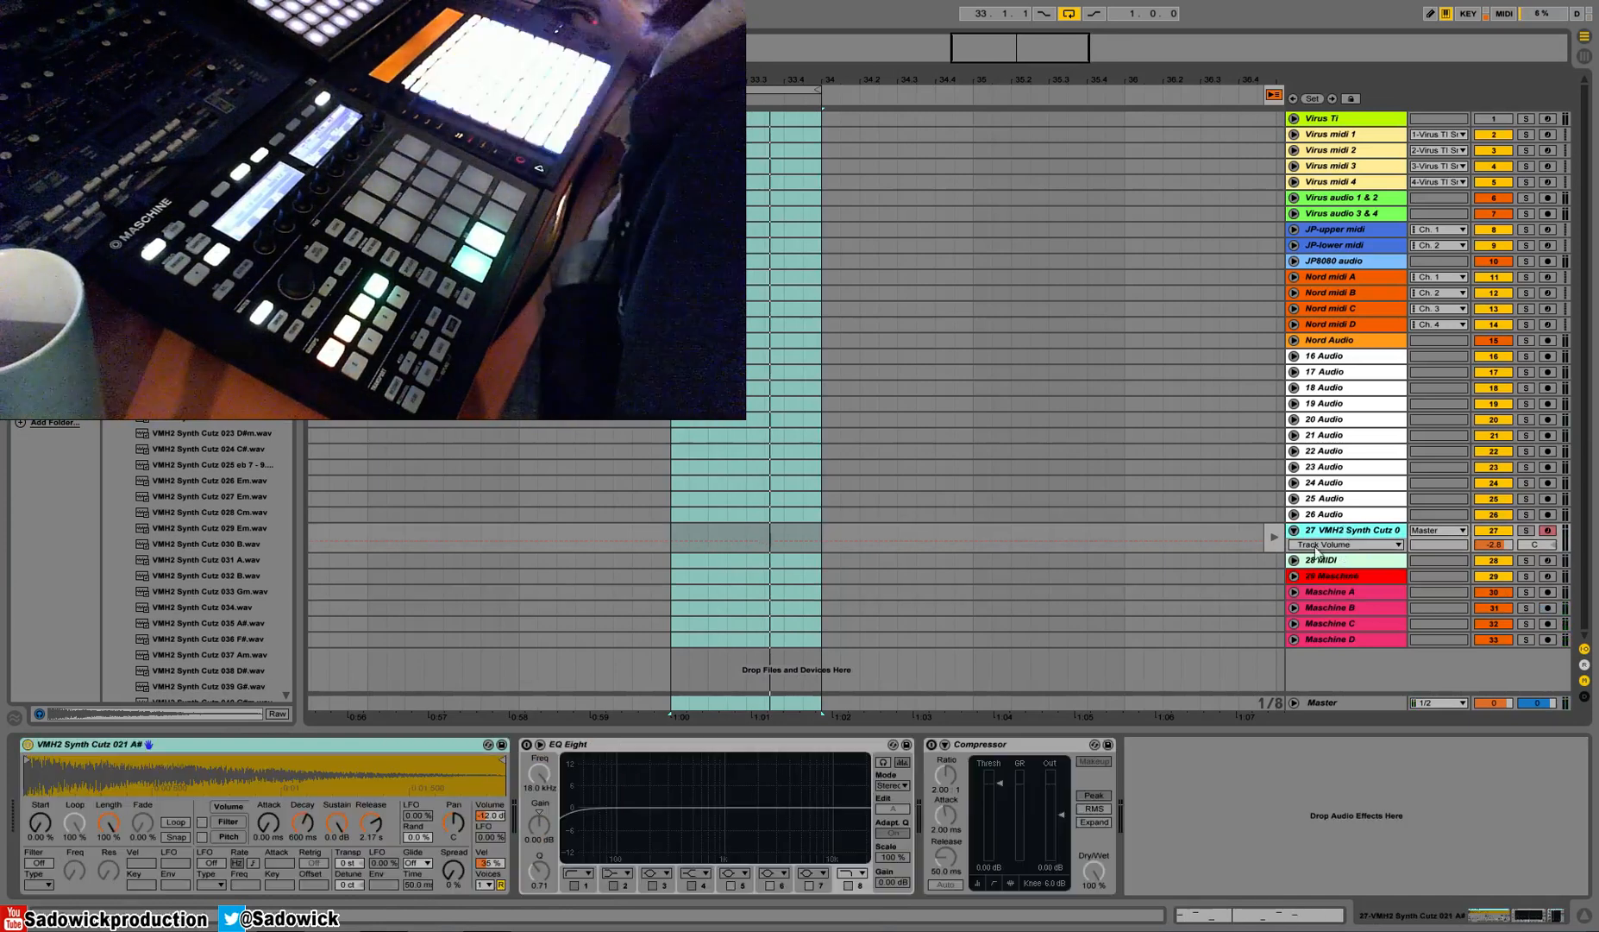
click(944, 744)
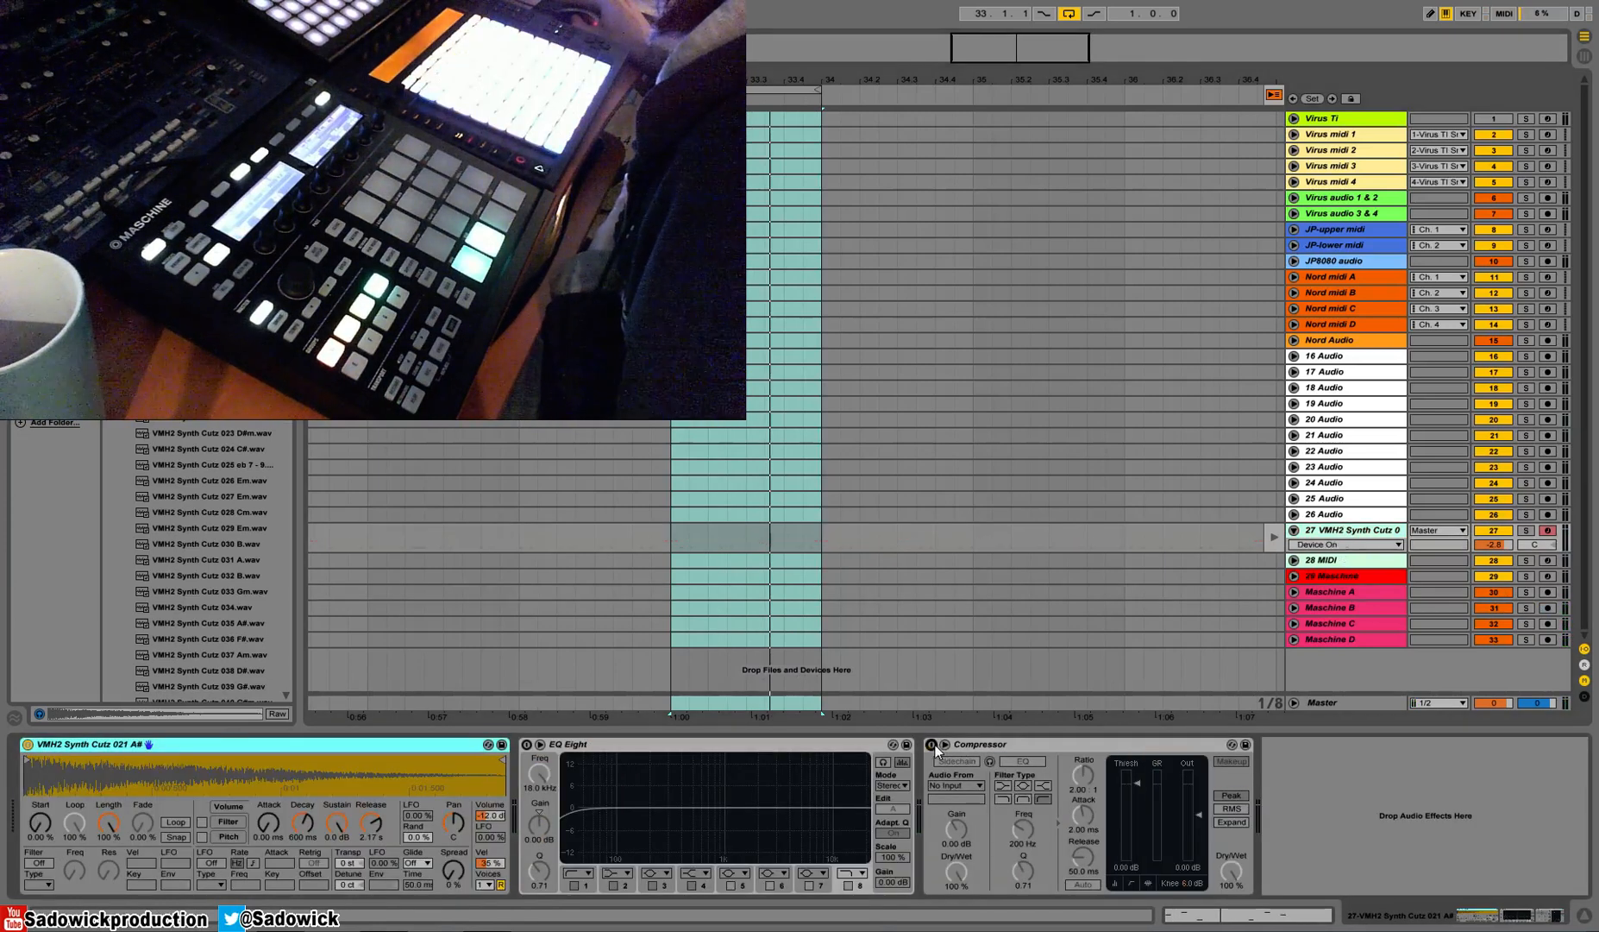
click(952, 784)
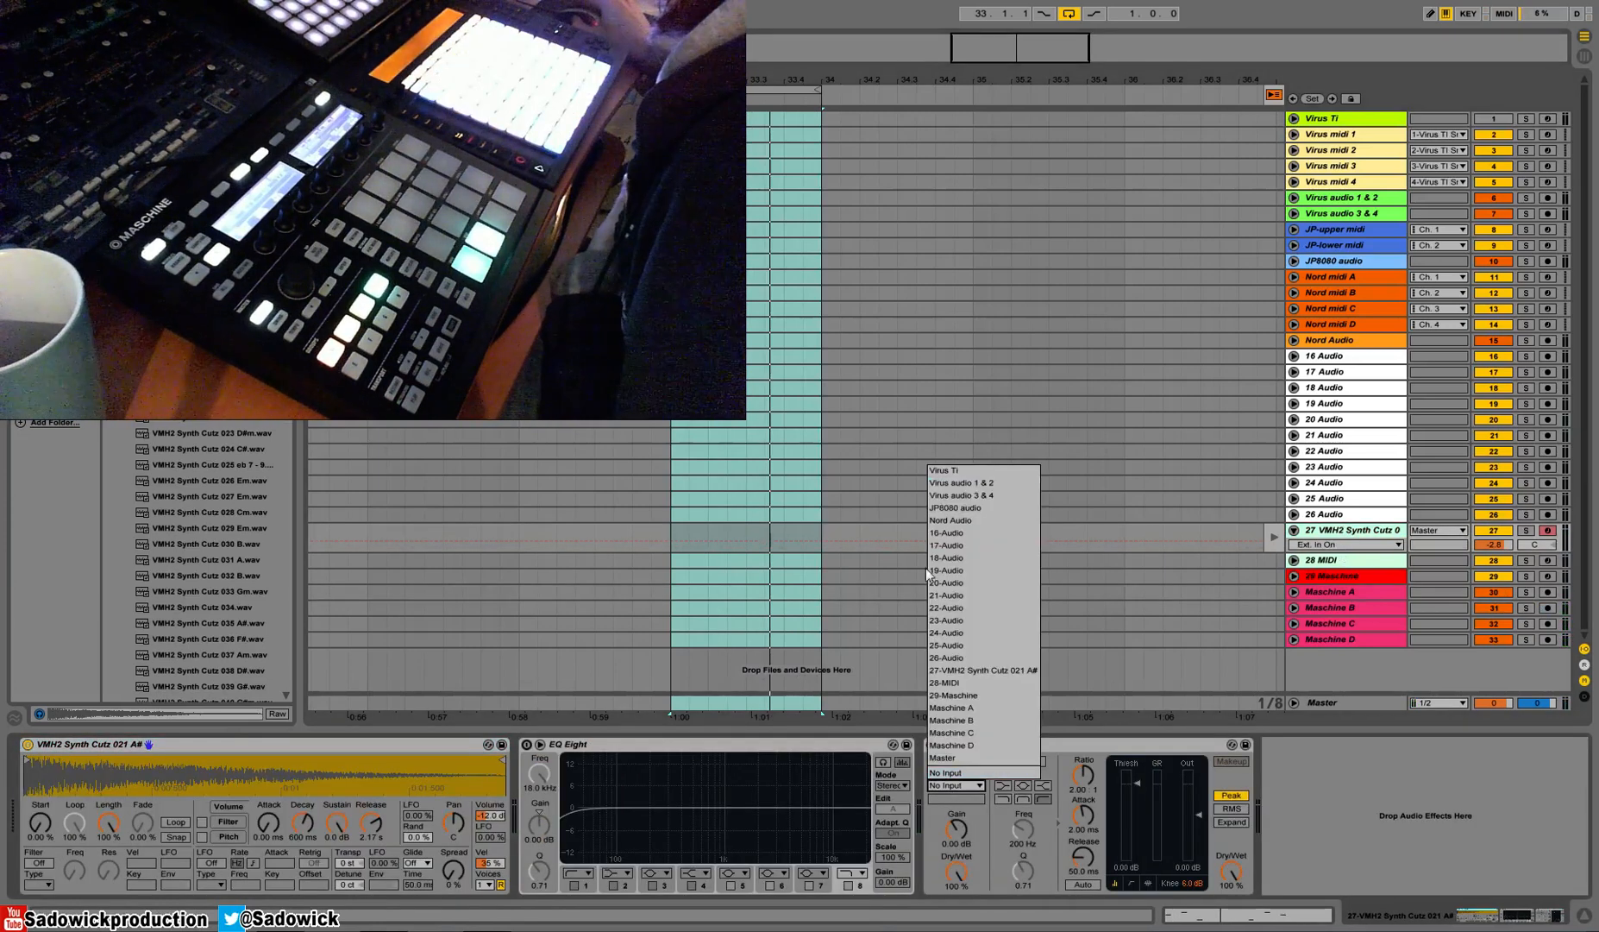
click(954, 707)
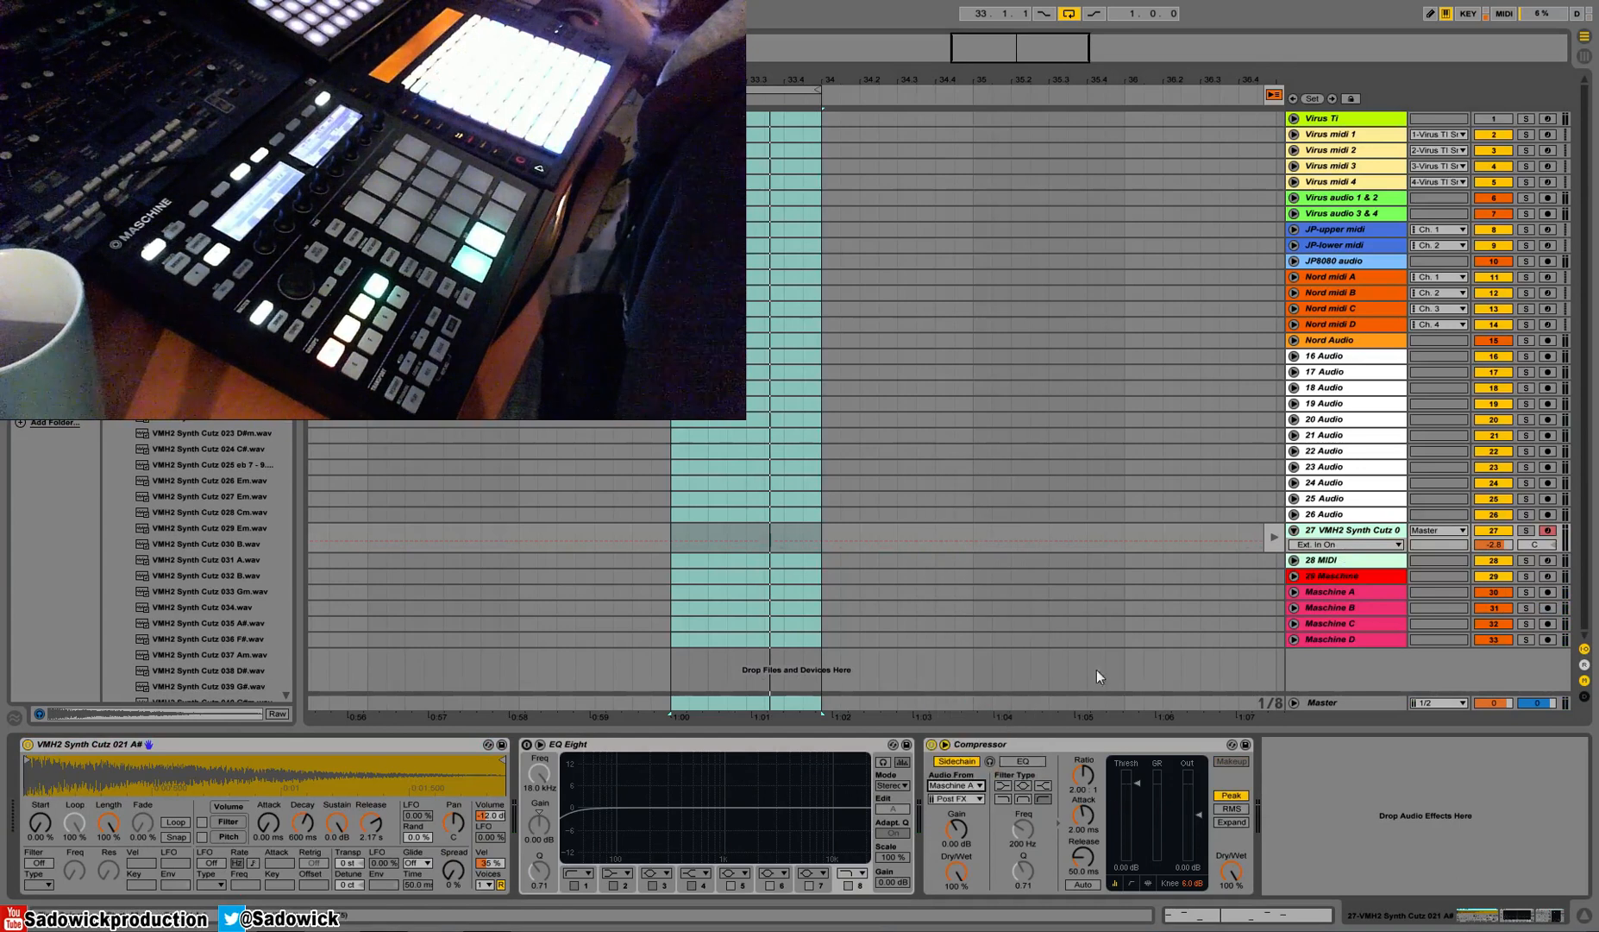
click(988, 761)
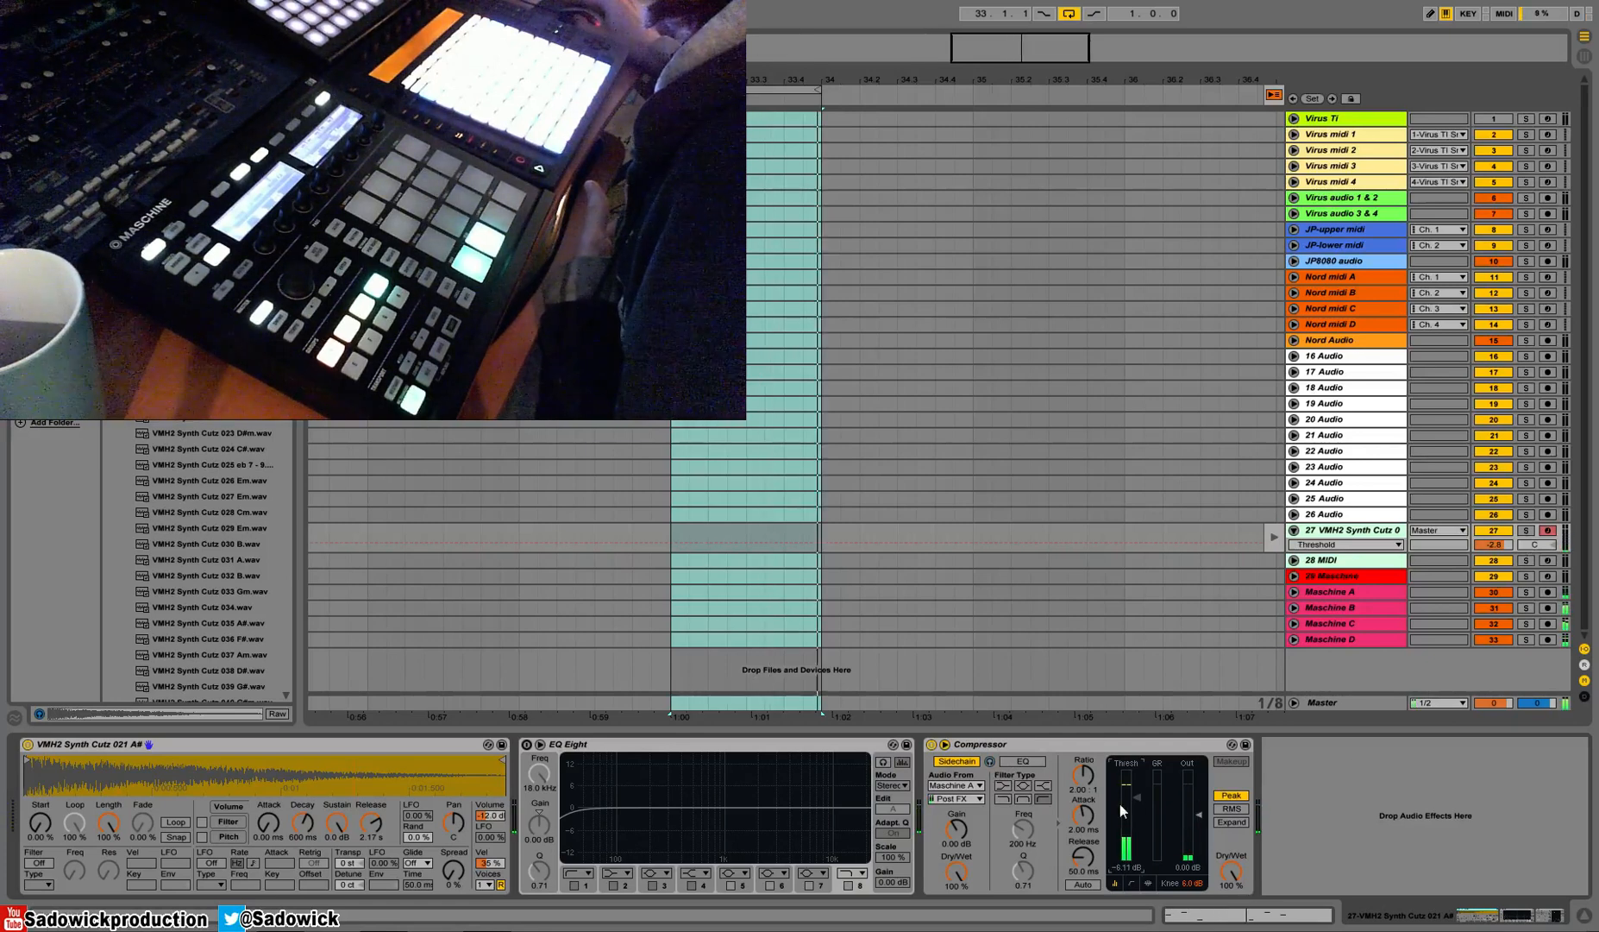
click(1148, 882)
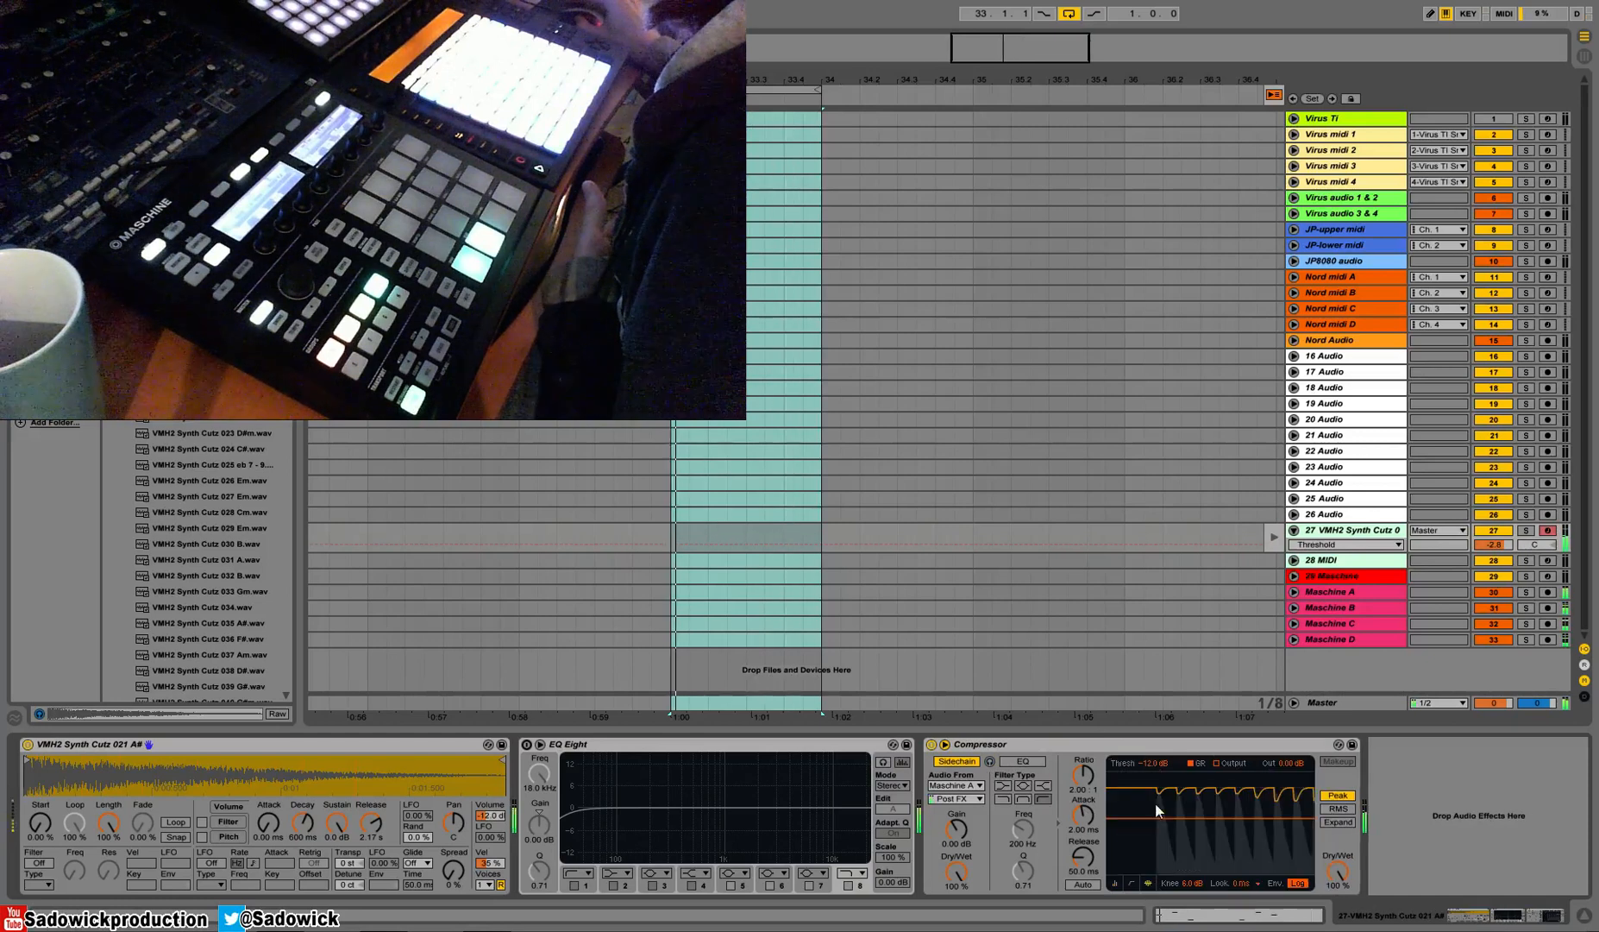
Step: Copy track 27's sidechained Compressor and paste it at the end of the soloed Maschine B track's device chain
right_click(1104, 746)
click(1147, 577)
click(1526, 607)
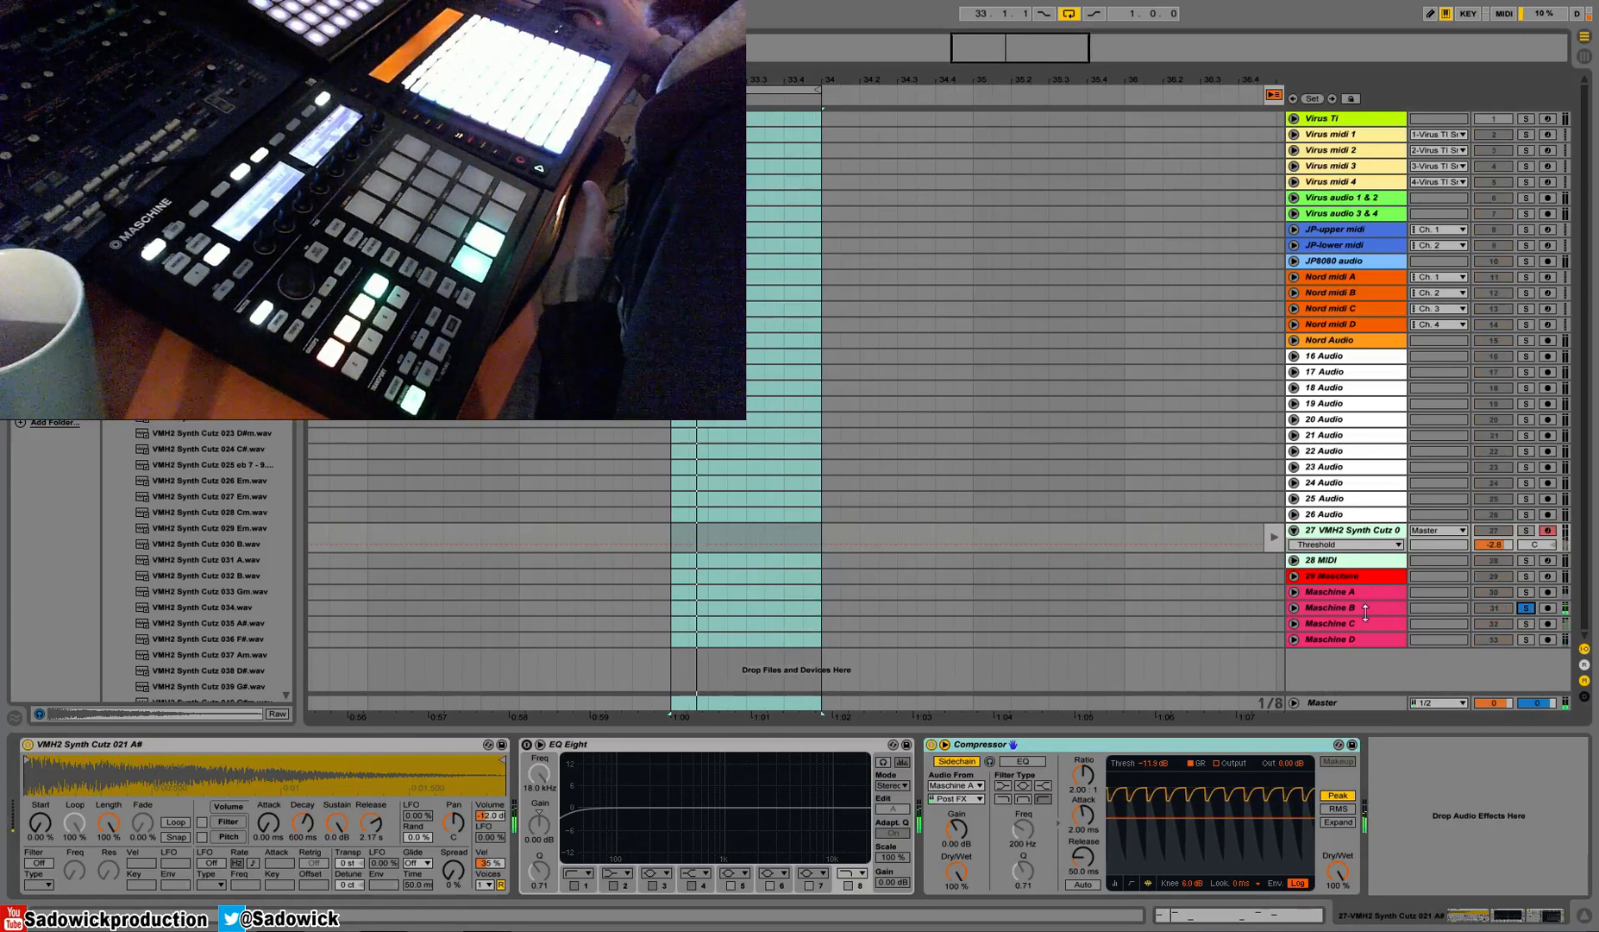
click(1439, 607)
right_click(1082, 795)
click(1111, 804)
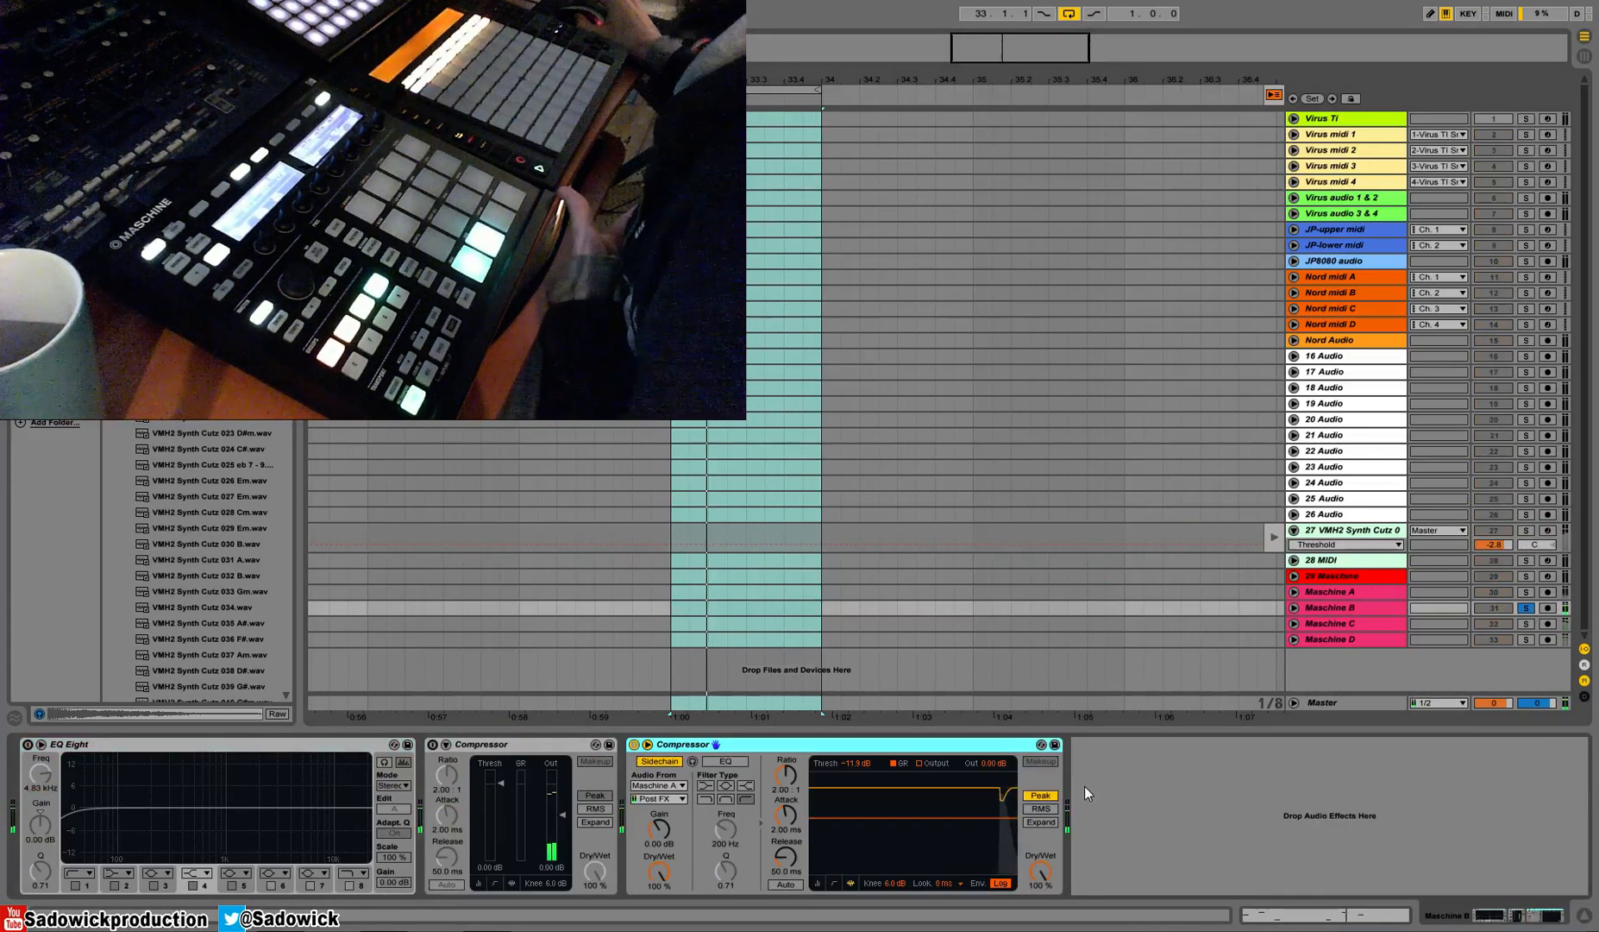
Step: Solo Maschine C and paste the sidechained Compressor onto both the Maschine C and Maschine D tracks
click(1526, 623)
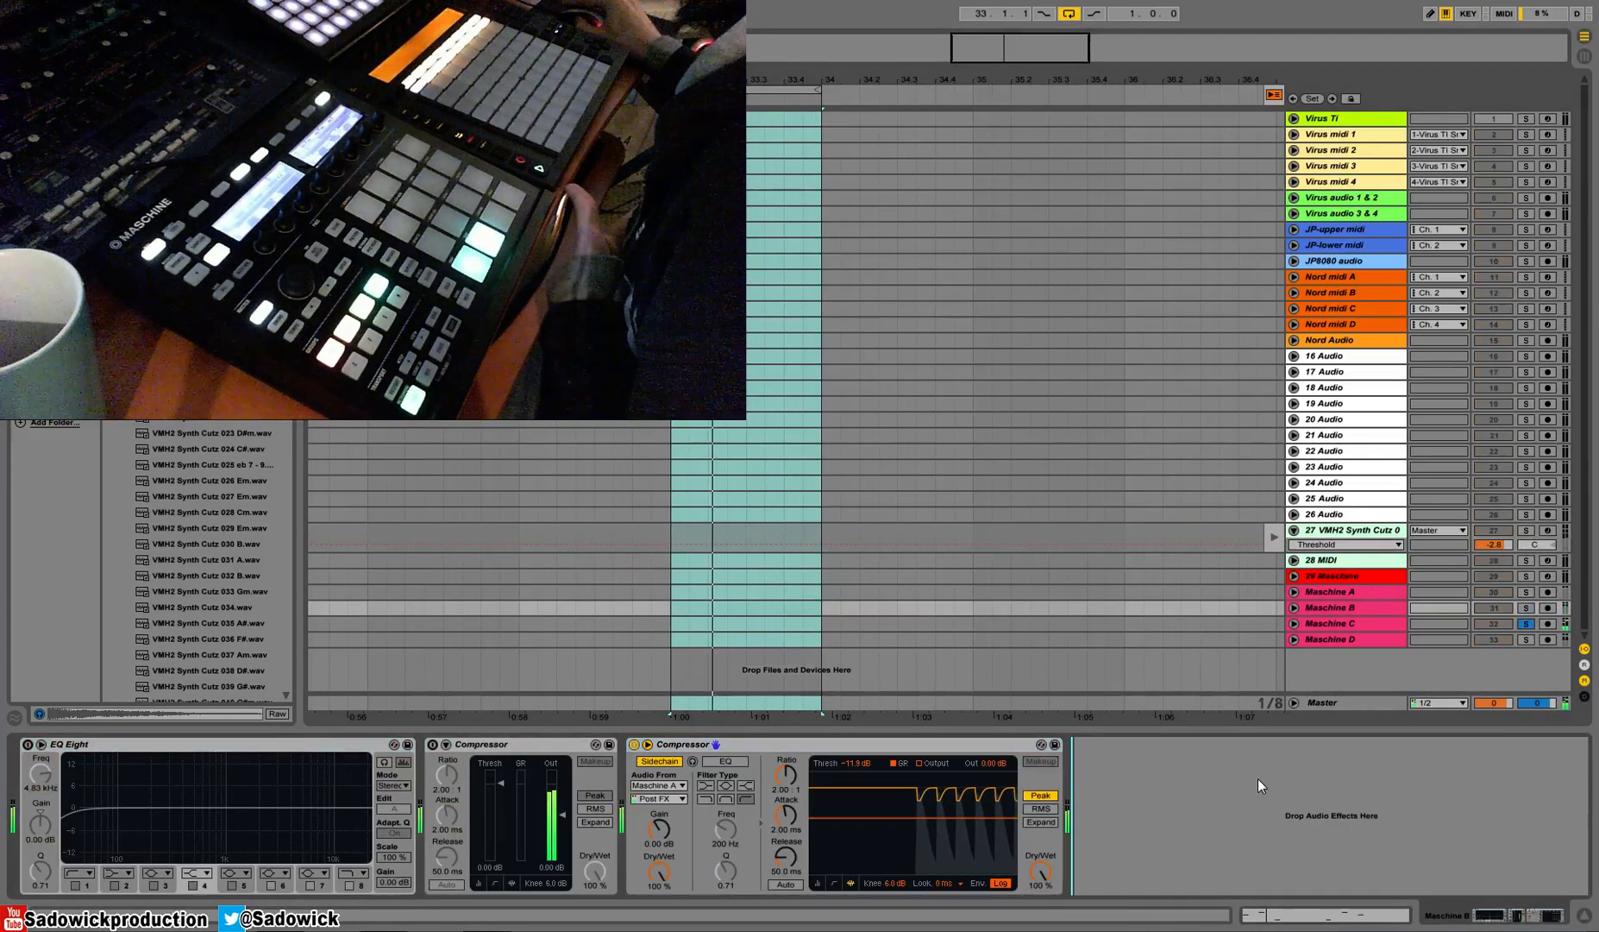
click(1438, 623)
right_click(1133, 824)
click(1158, 830)
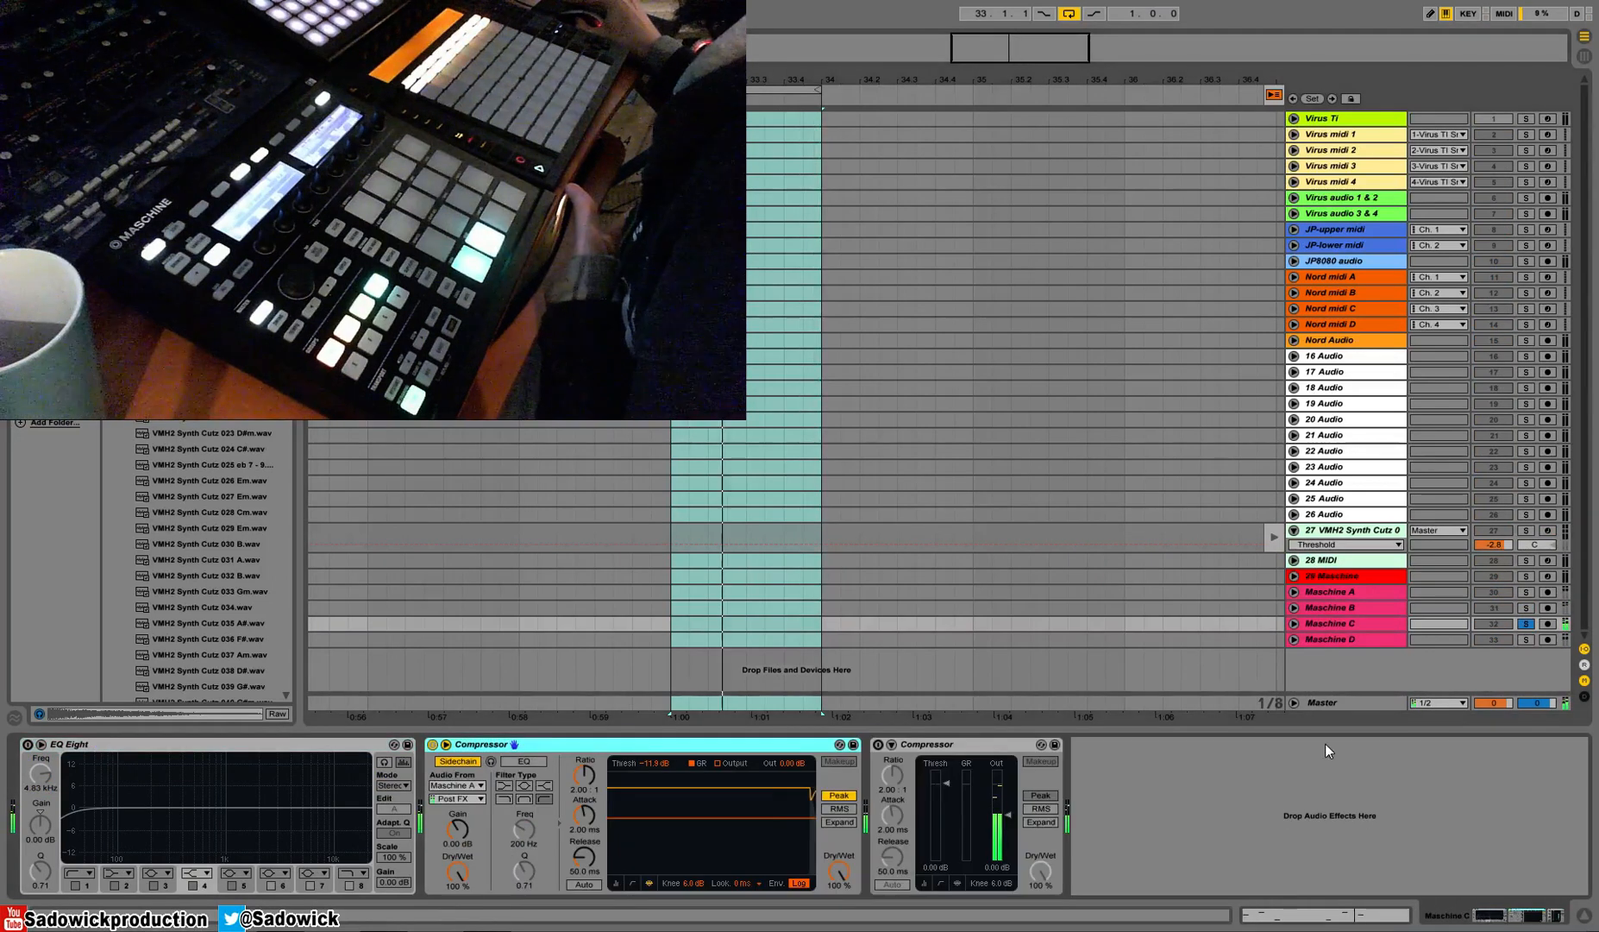
click(1350, 638)
right_click(1201, 839)
click(1228, 848)
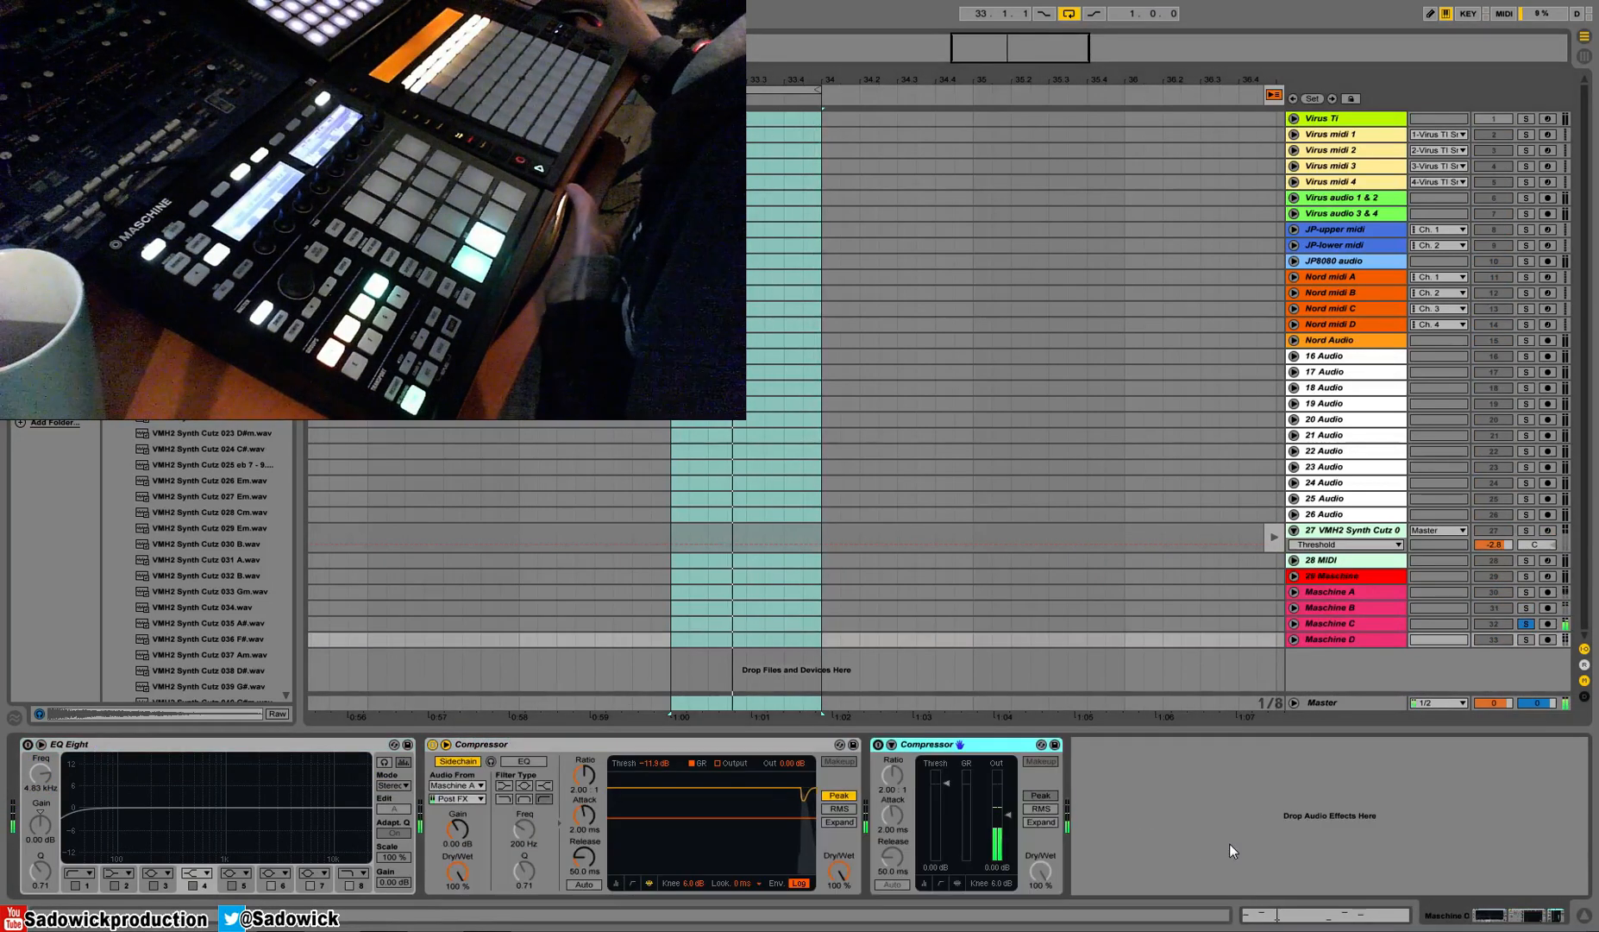
Step: Solo Maschine D to move its sidechained Compressor last and shape EQ Eight with a low cut and mid boost, and unsolo it
click(1525, 640)
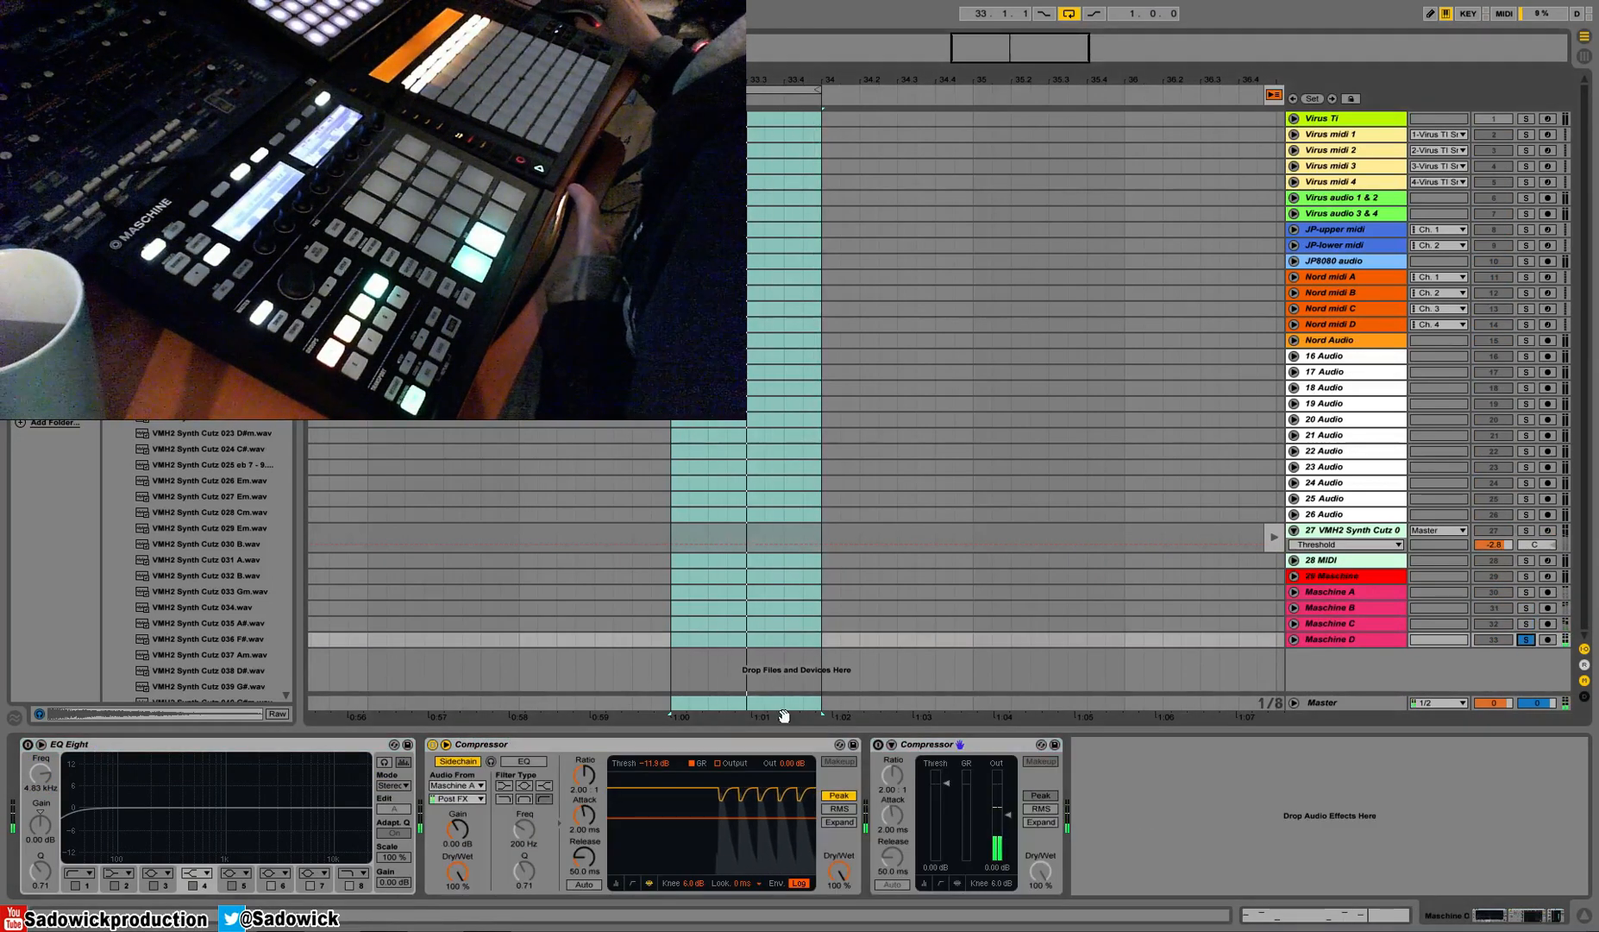
drag(722, 743, 1084, 769)
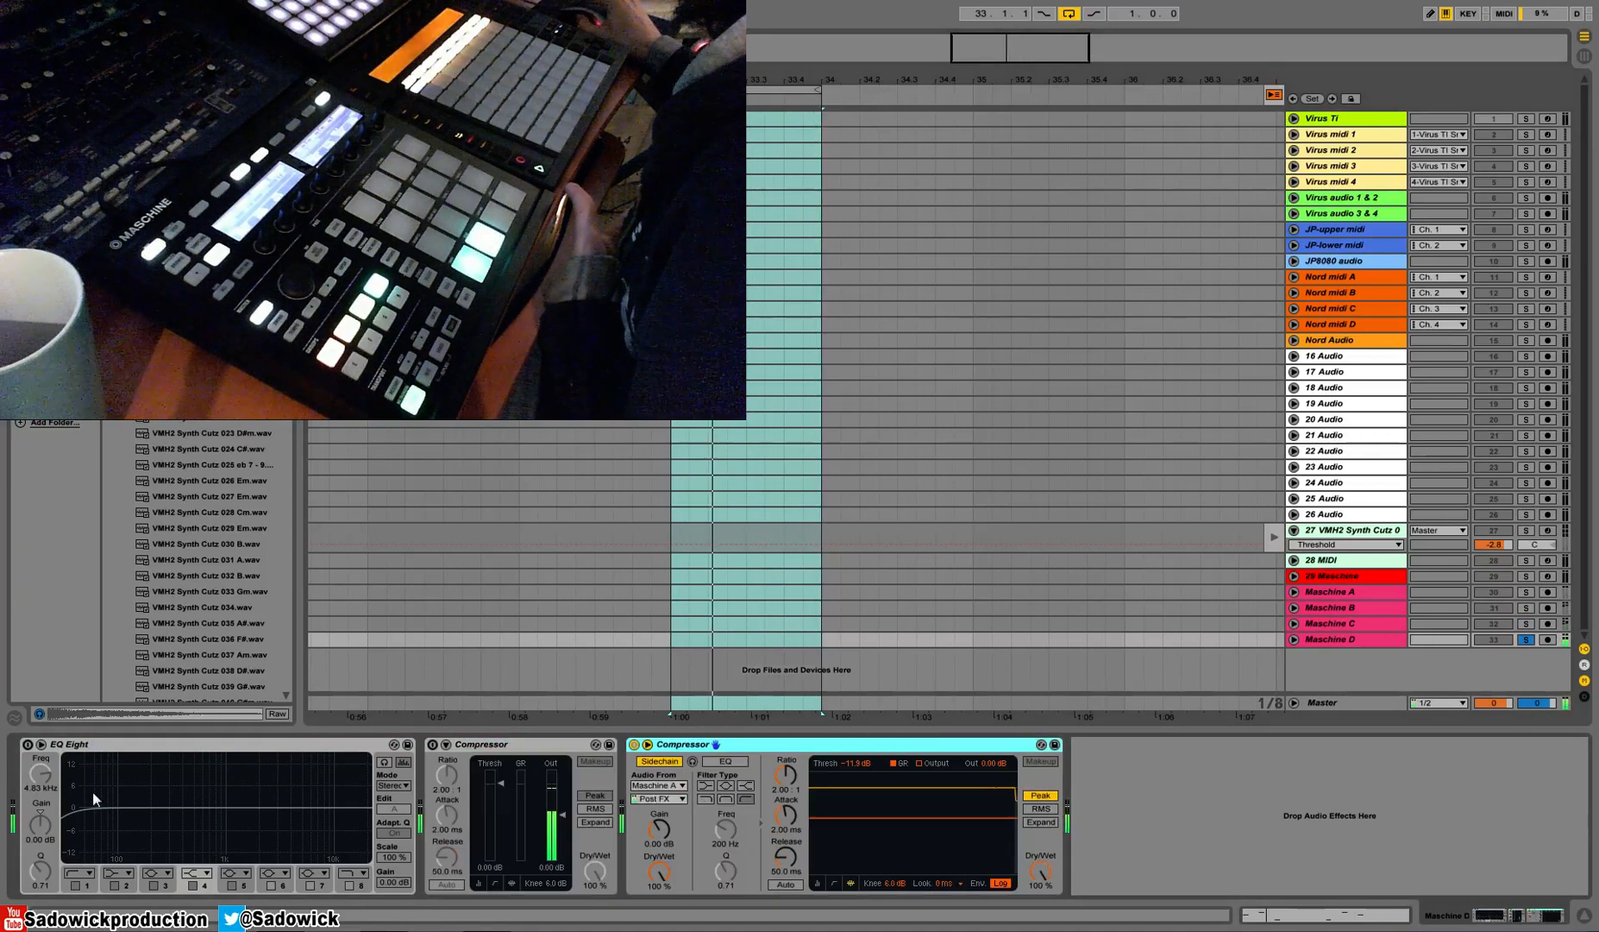
click(28, 743)
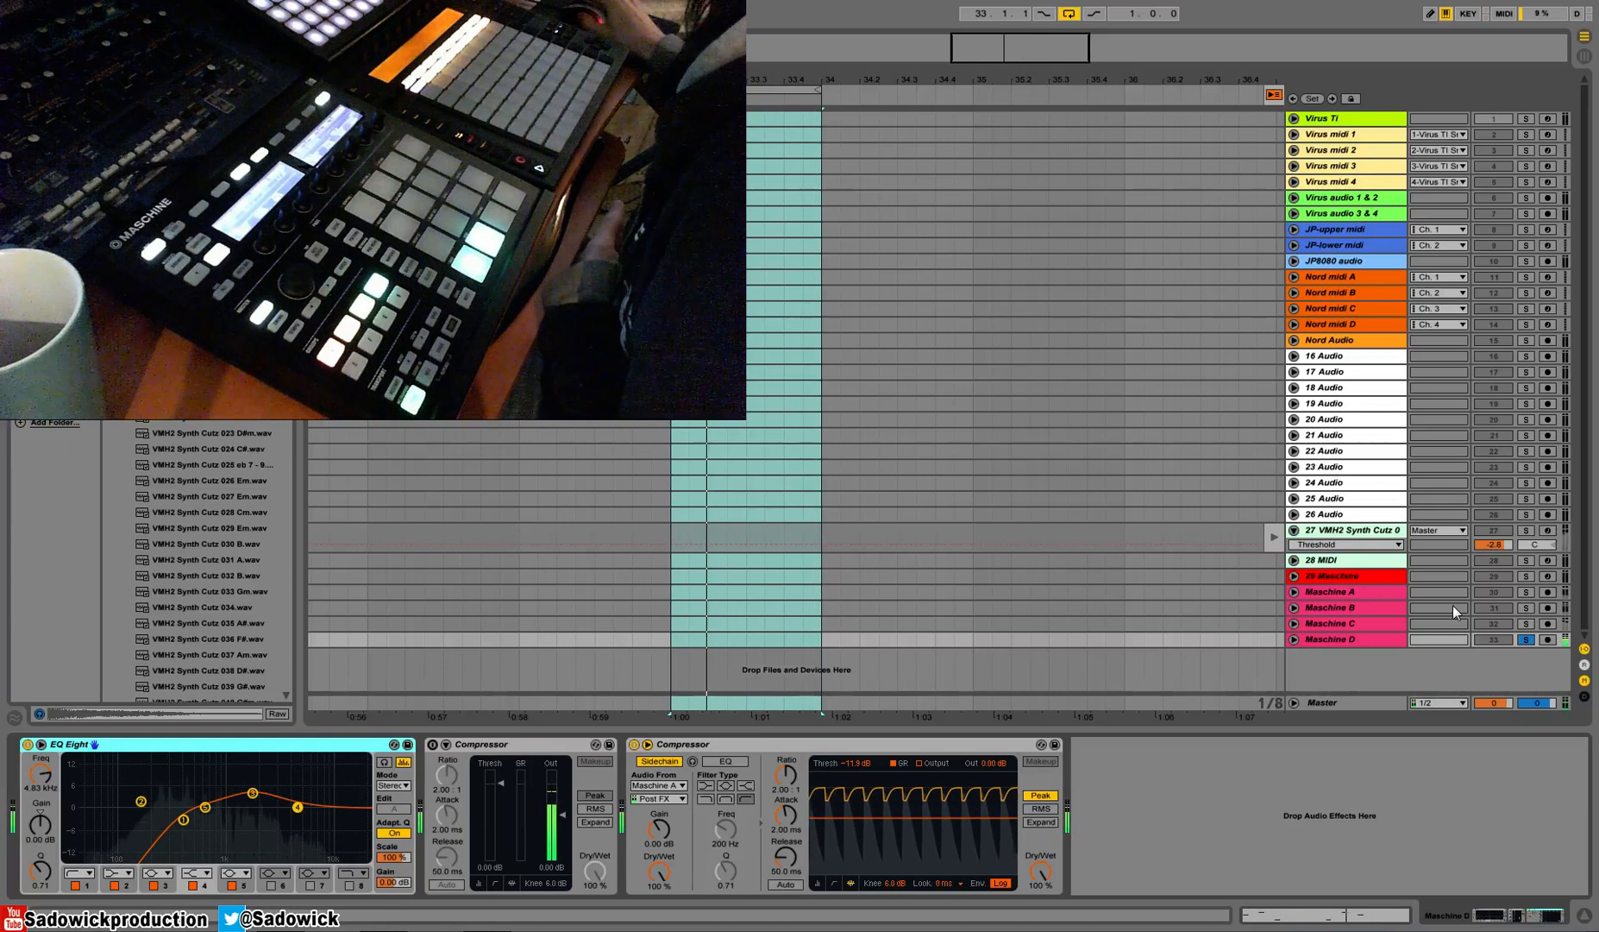
click(1533, 640)
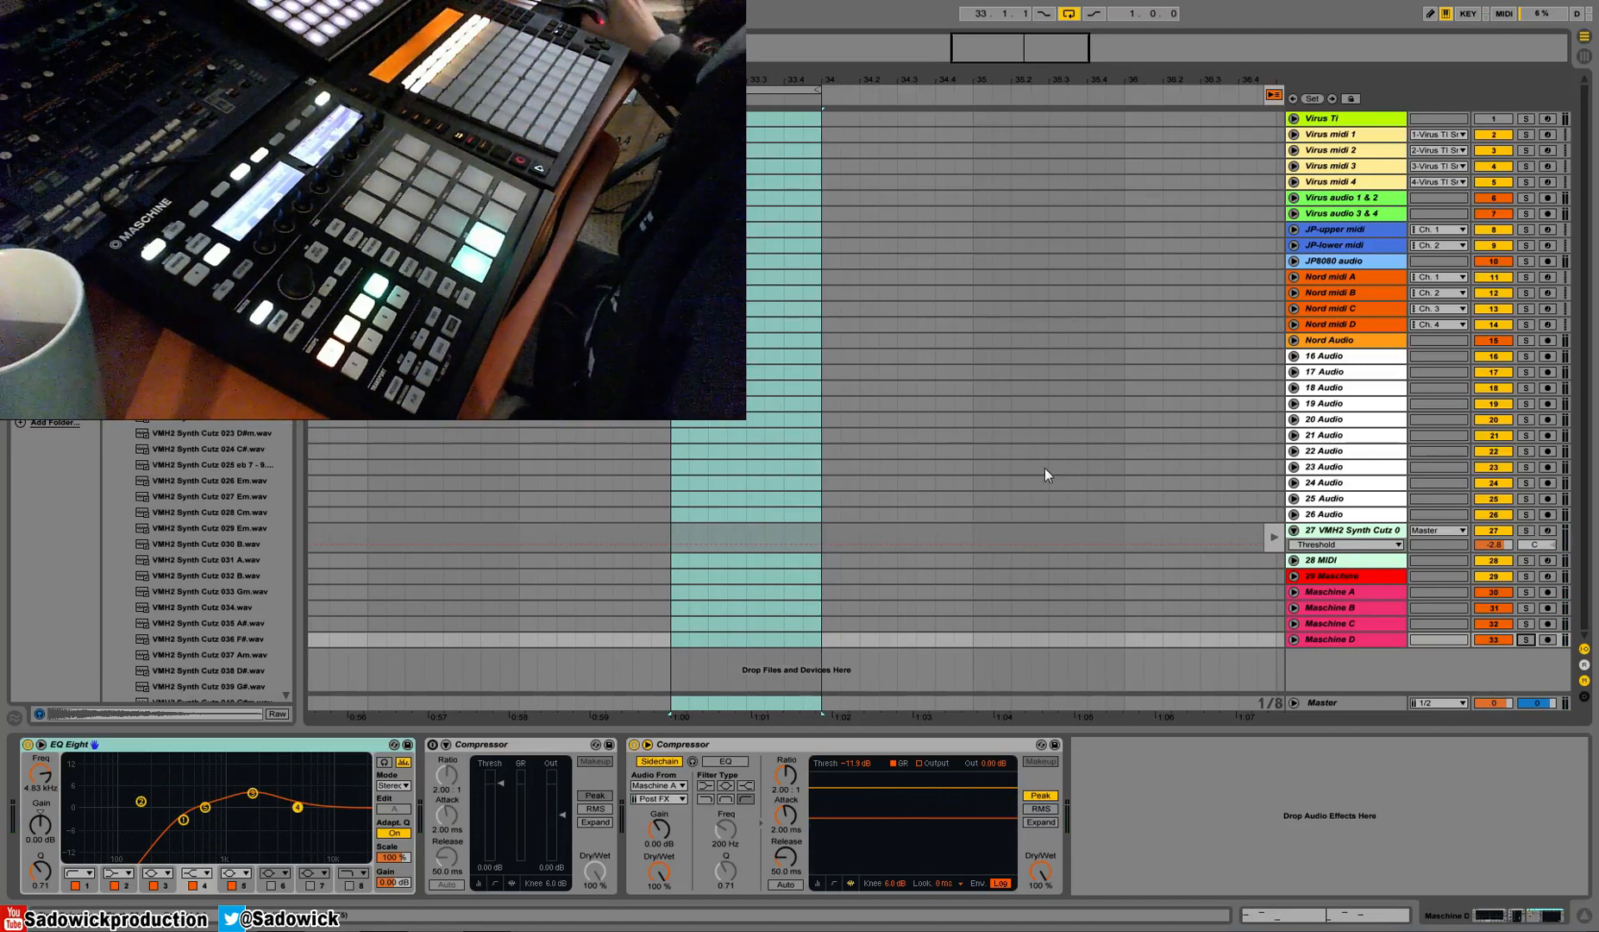
Step: Copy track 27's two-bar session clip into its arrangement lane at bar 33 and return the track to arrangement playback
click(1423, 579)
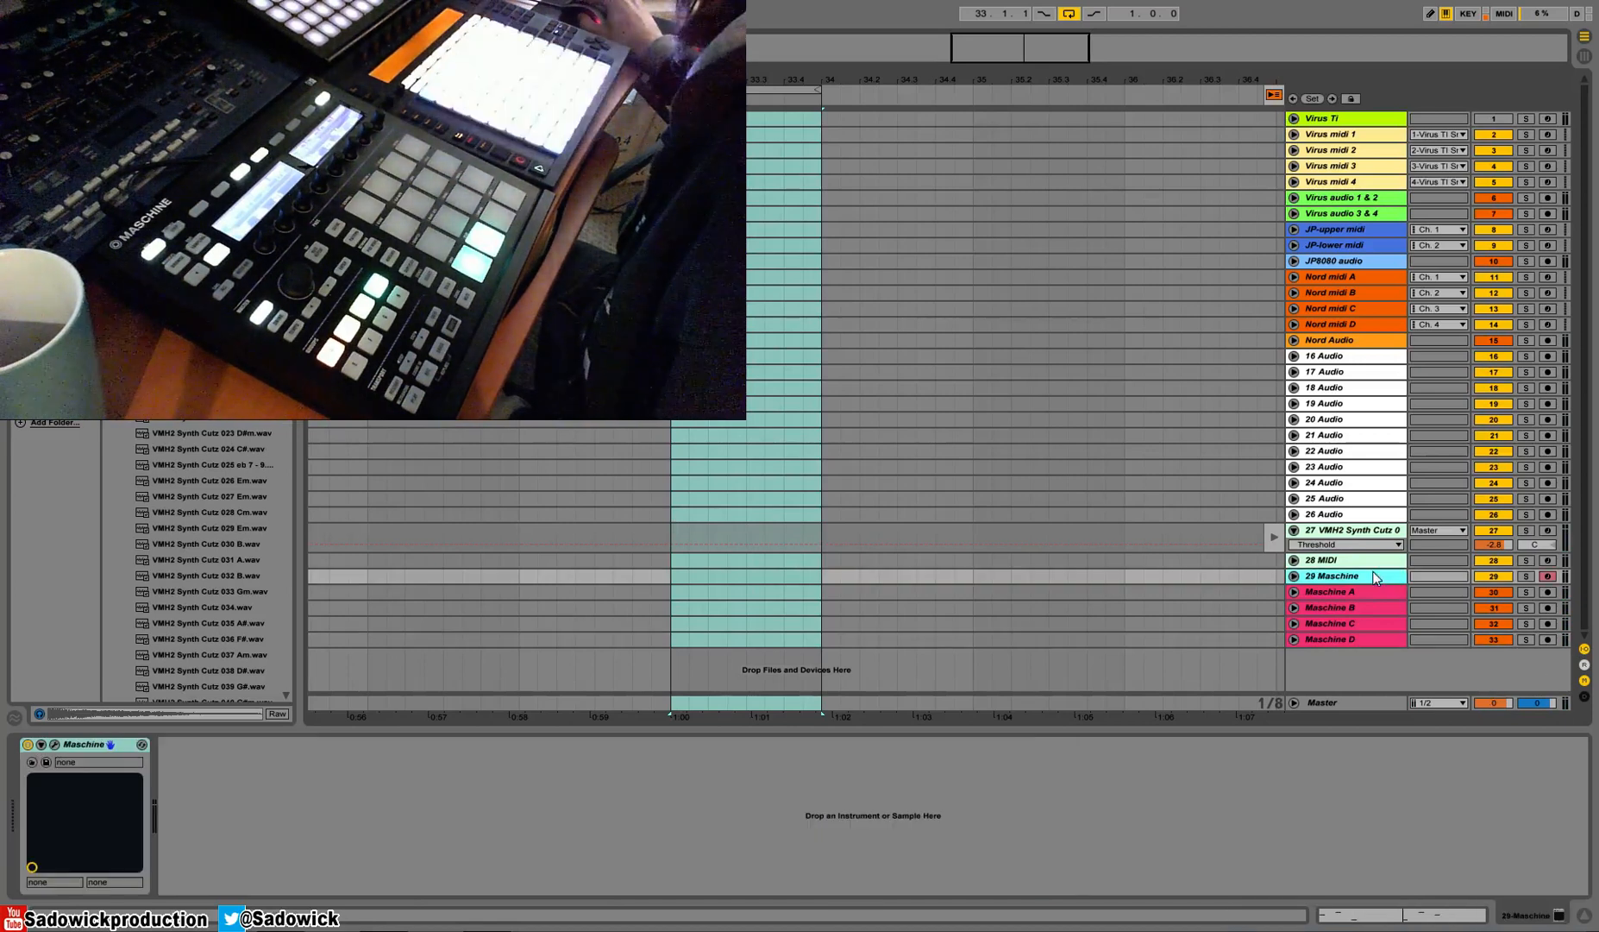
drag(672, 579, 811, 576)
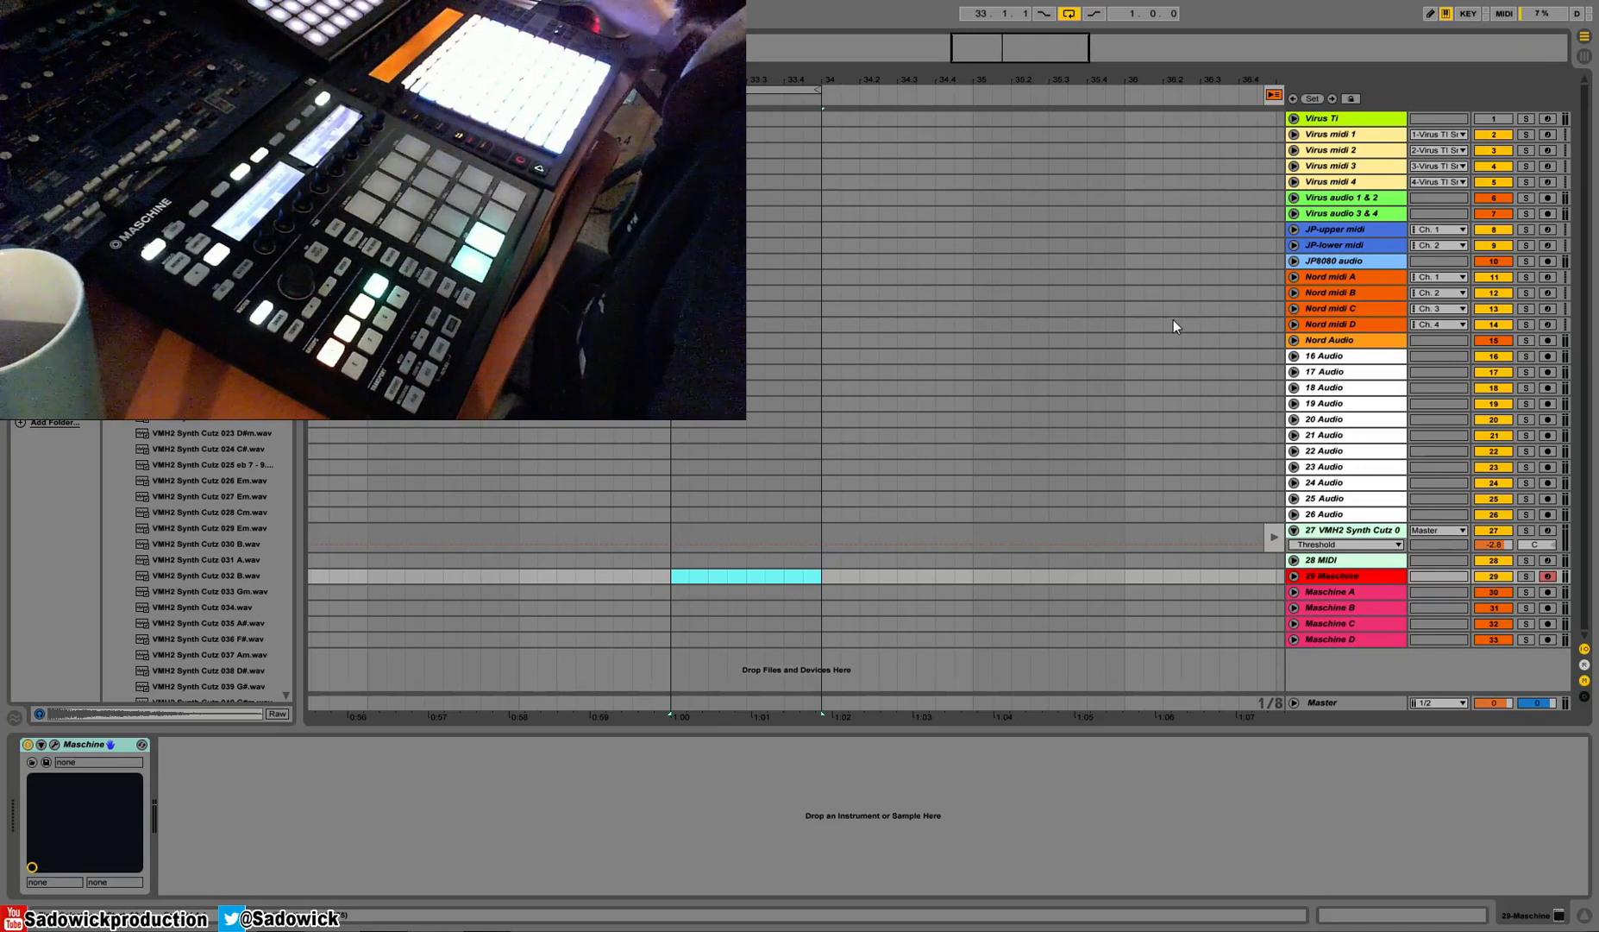
click(1384, 528)
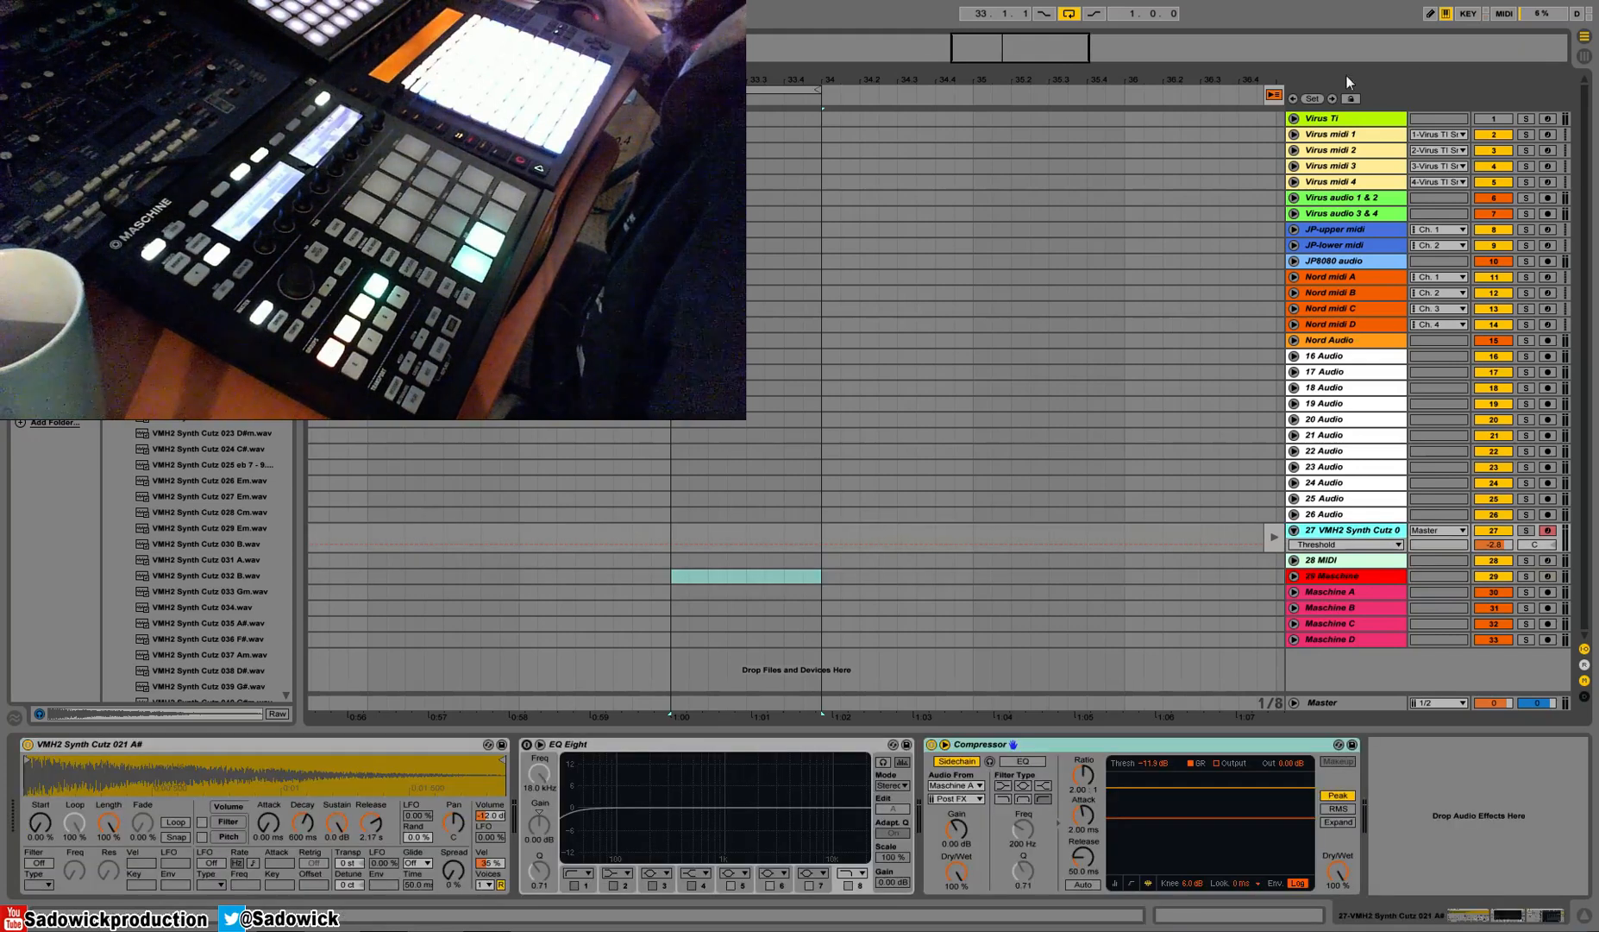
click(1583, 56)
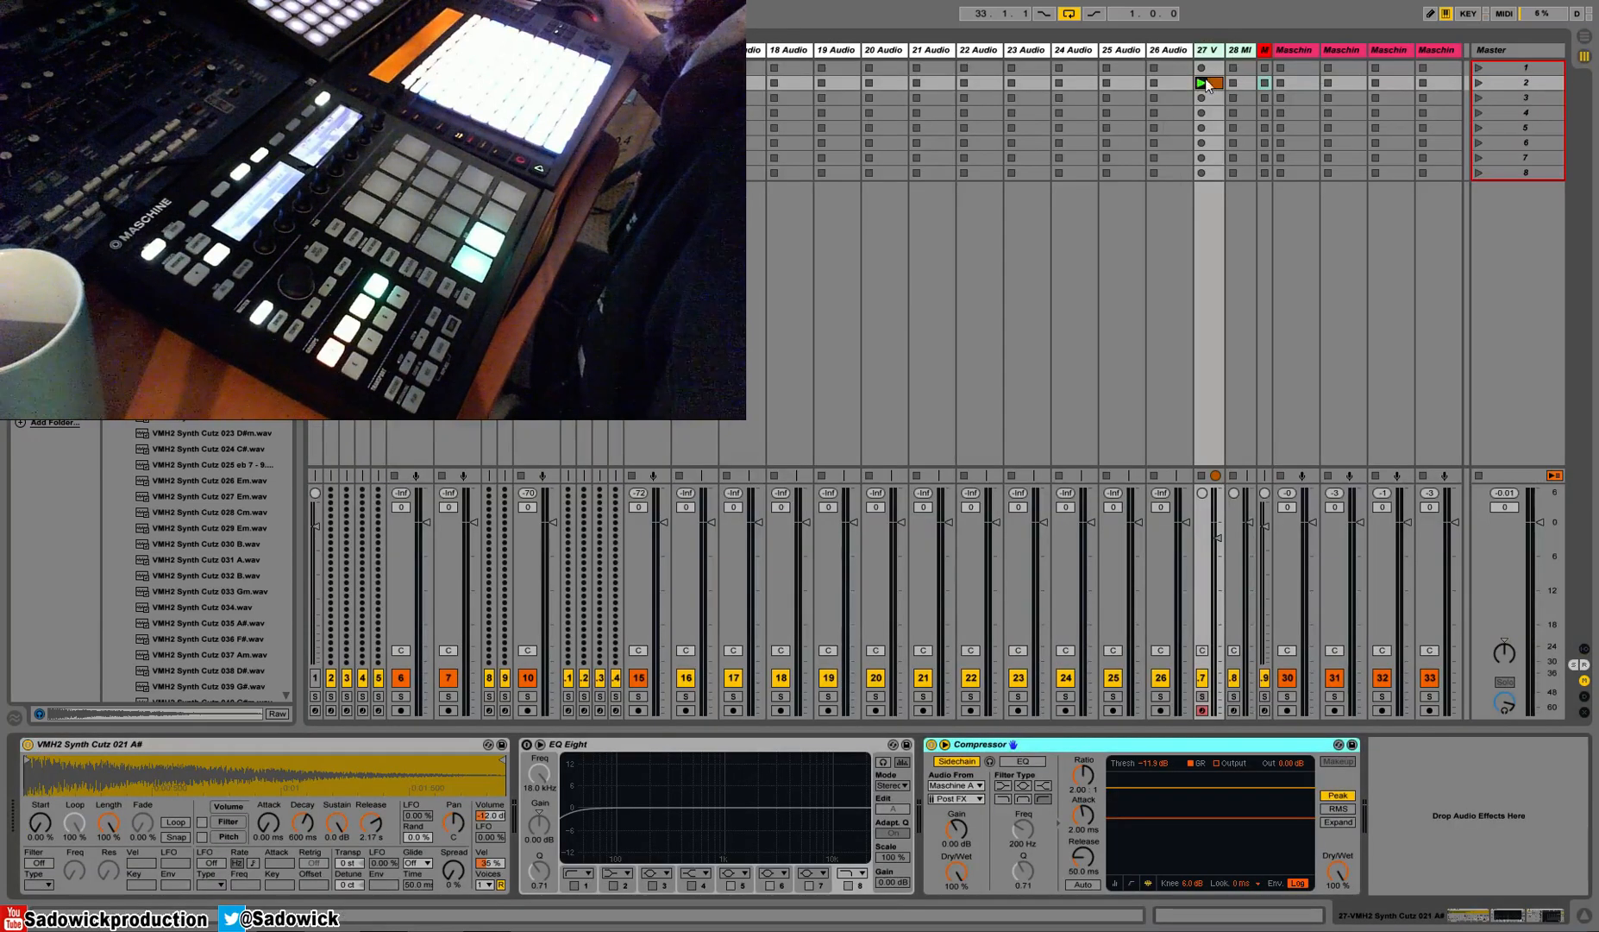
drag(1214, 89, 672, 573)
key(Tab)
drag(841, 576, 841, 549)
click(1275, 538)
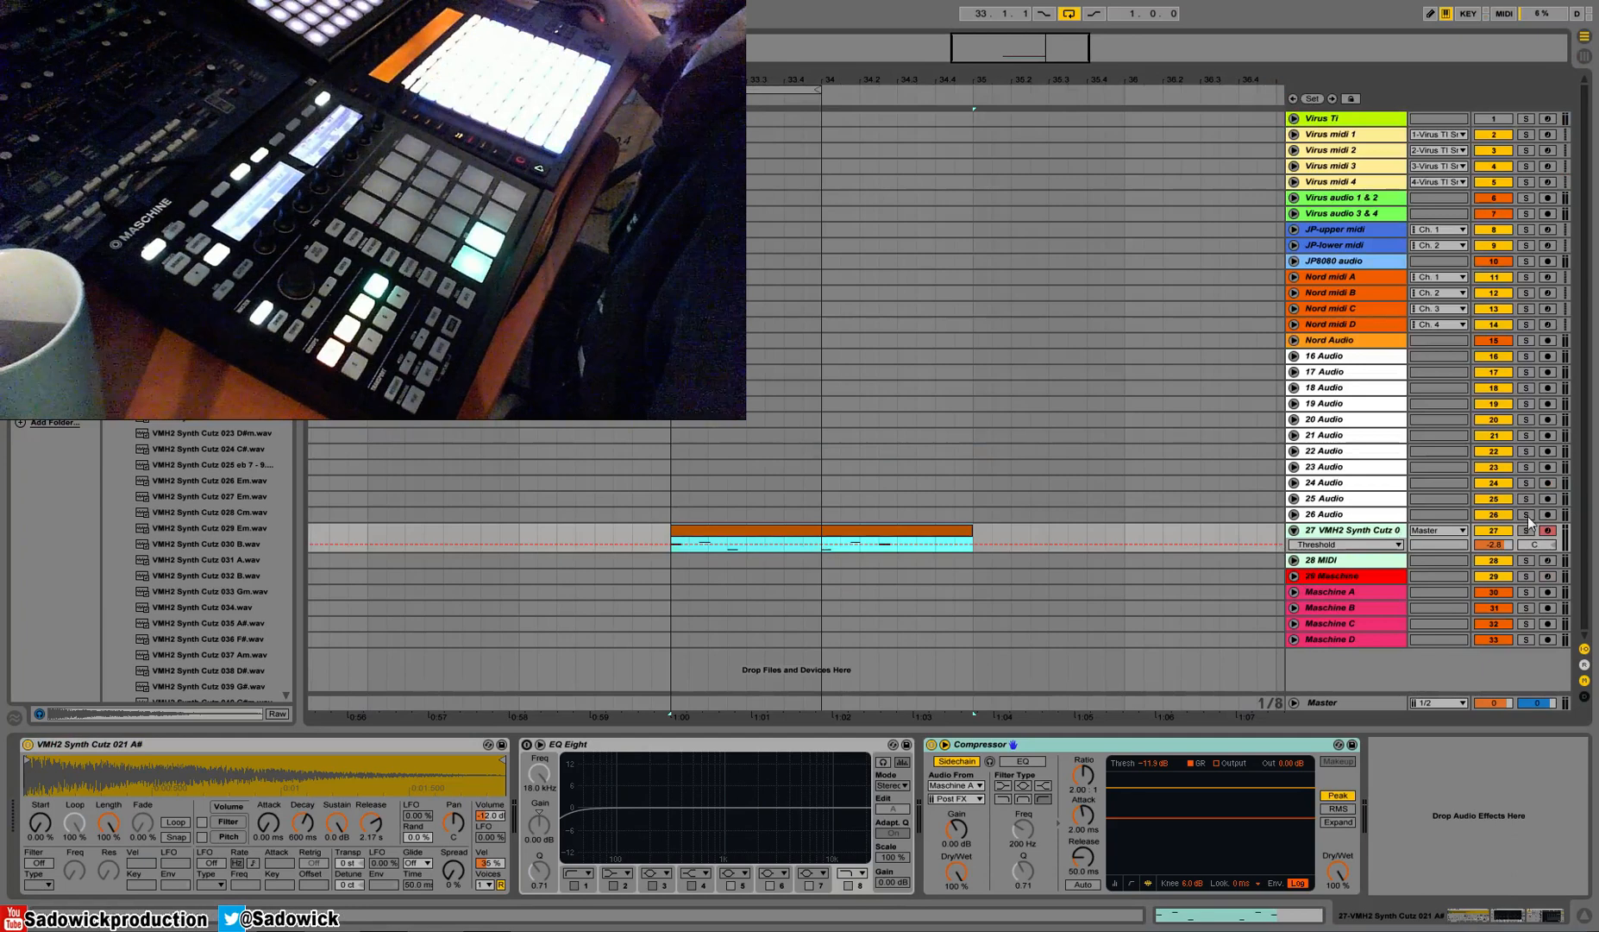
Step: Extend the arrangement loop to two bars, unsolo track 27 and make its lane taller
drag(817, 89, 966, 108)
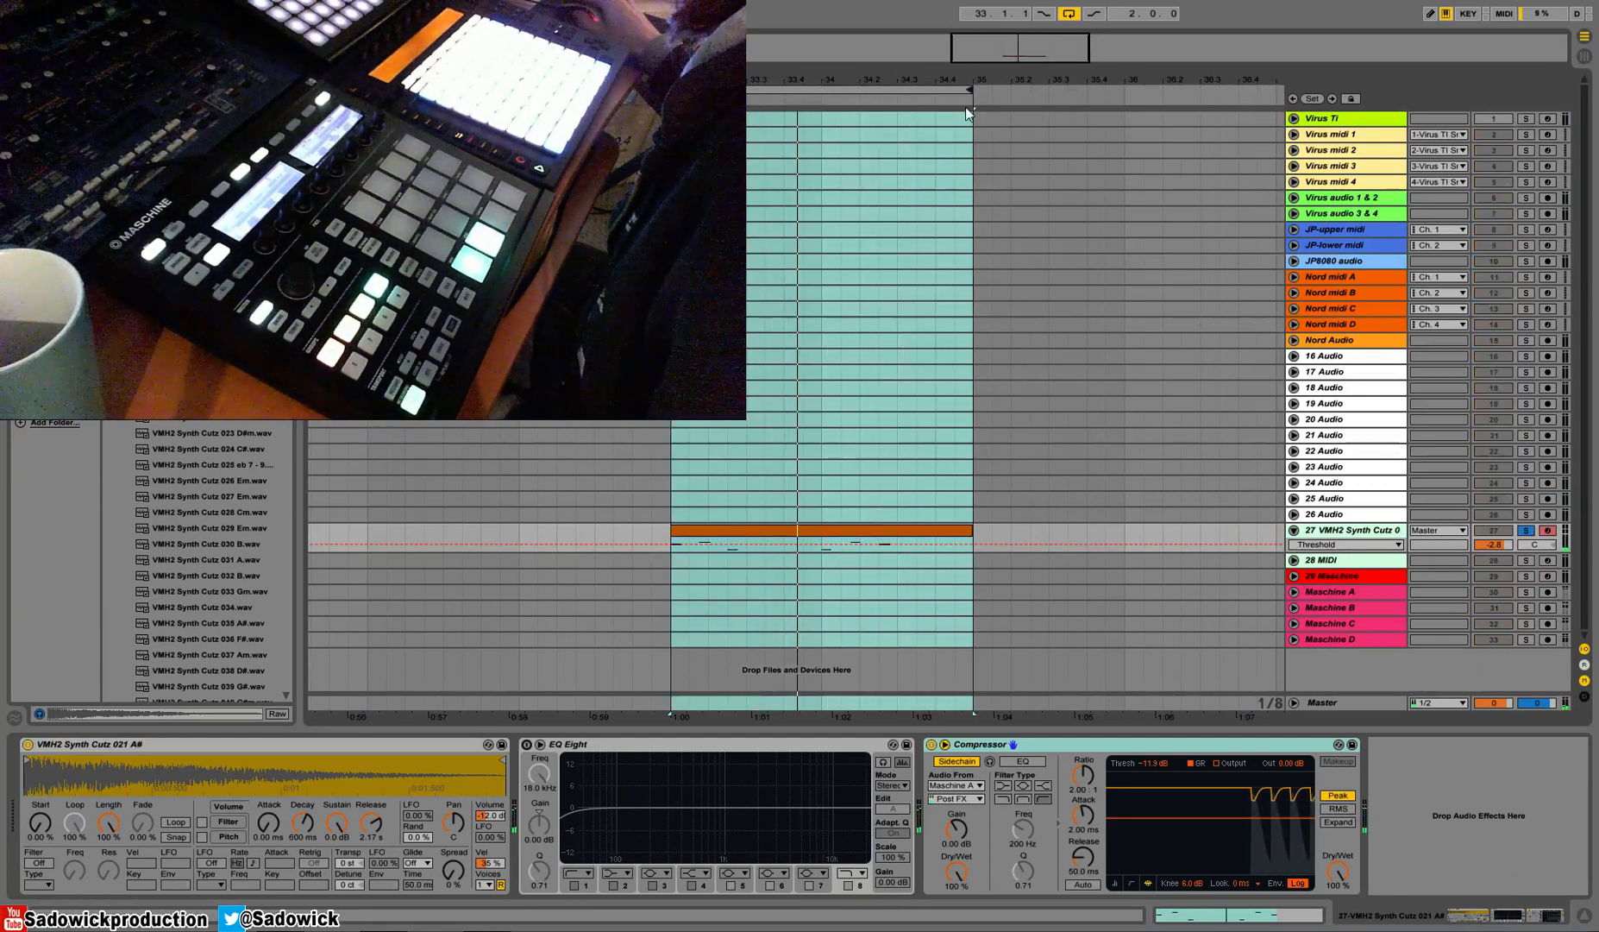
click(1528, 530)
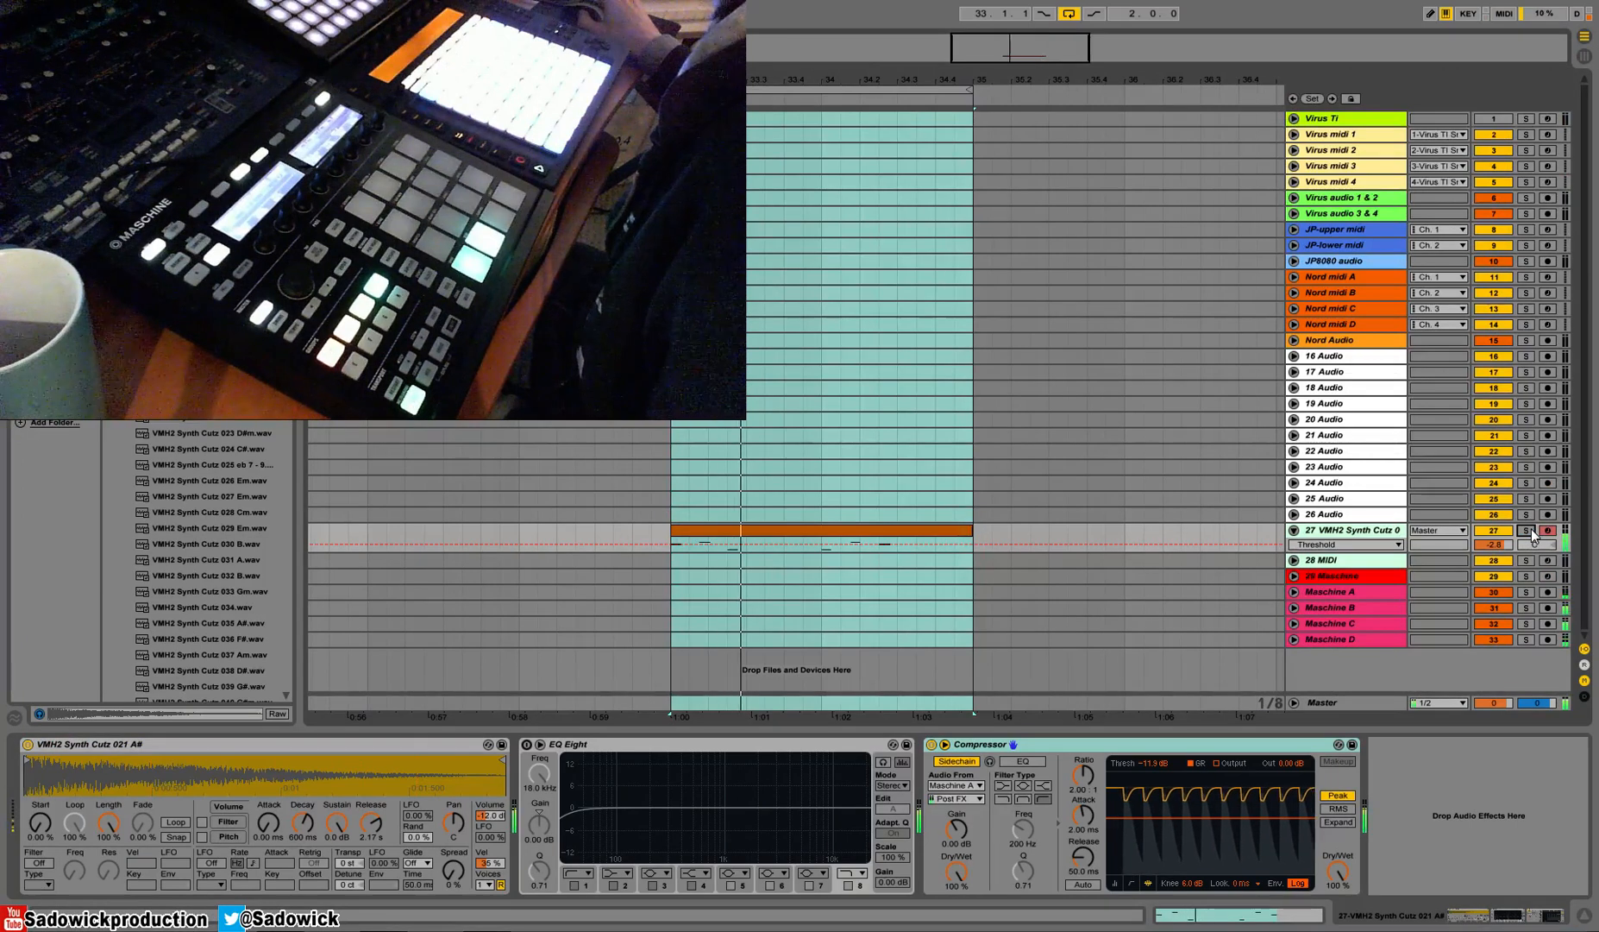
drag(1472, 560, 1471, 608)
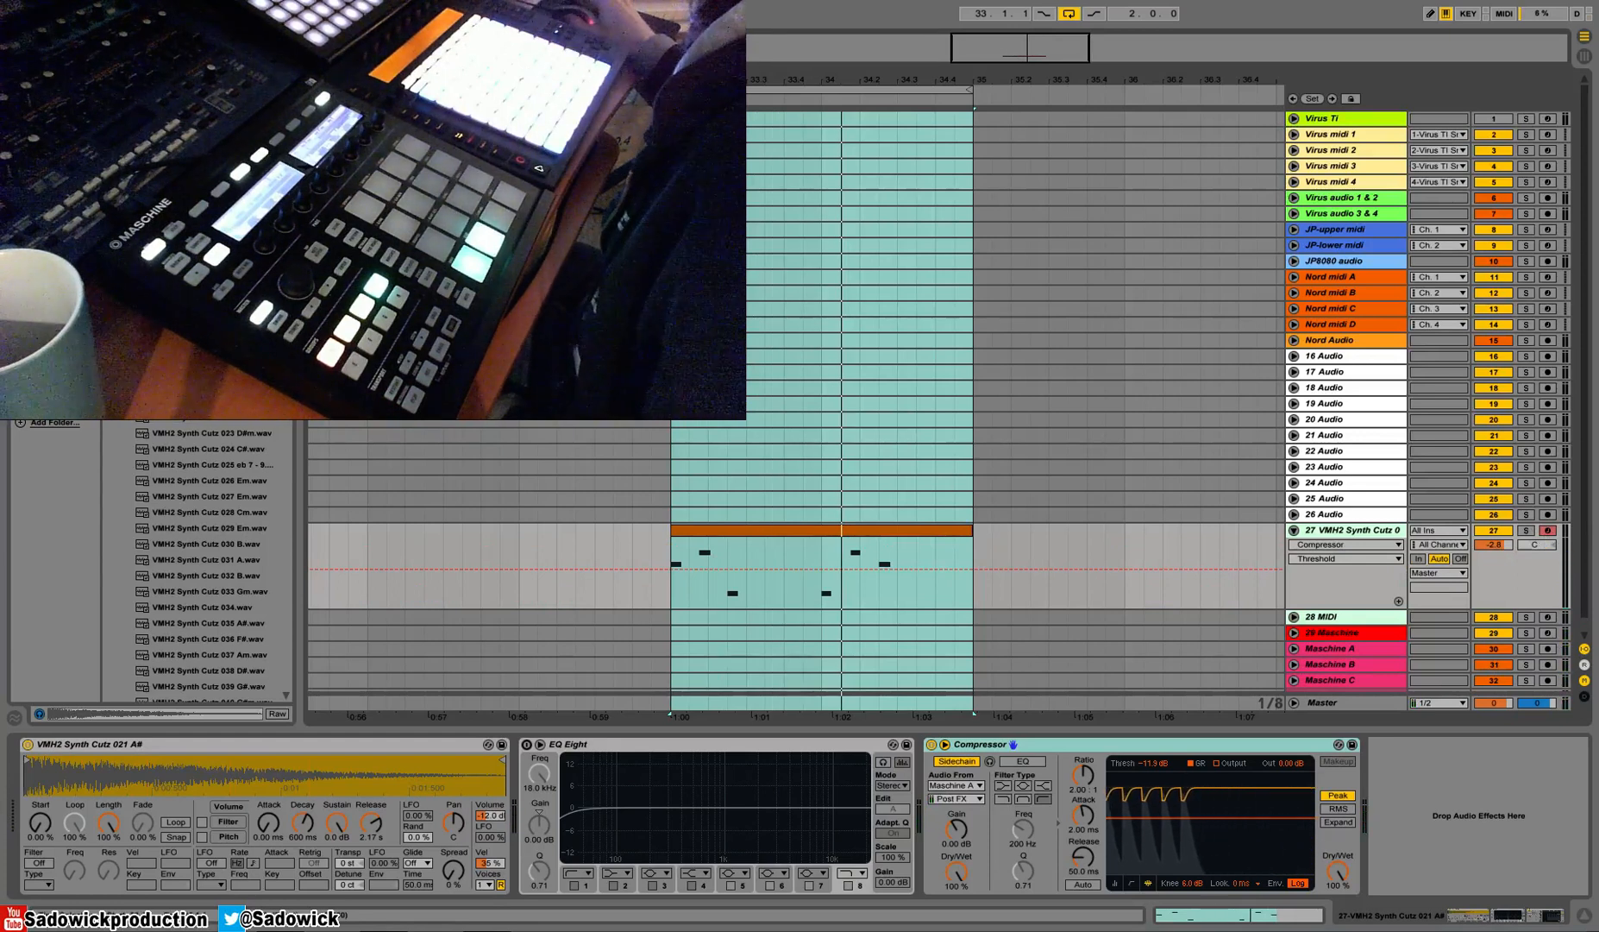
Step: Add Ping Pong Delay and Reverb before EQ Eight on track 27, with the Reverb's dry/wet at 17%
drag(196, 509, 569, 888)
drag(147, 515, 647, 880)
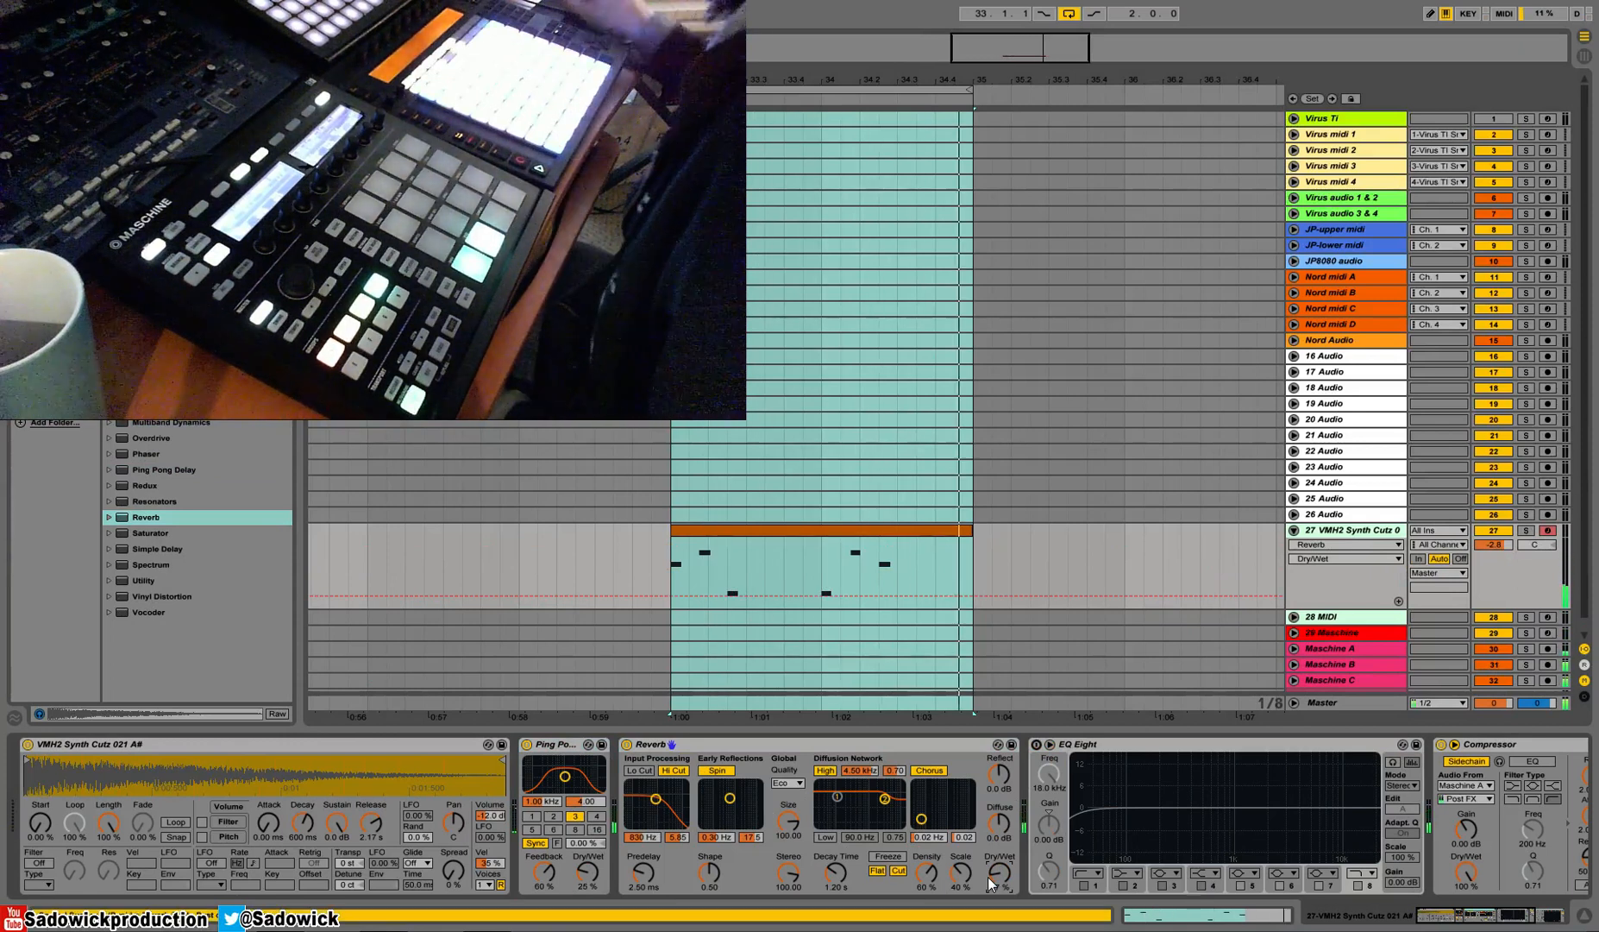
Step: Enable the synth sampler's filter and set its frequency to 22.0 kHz
click(39, 863)
click(76, 870)
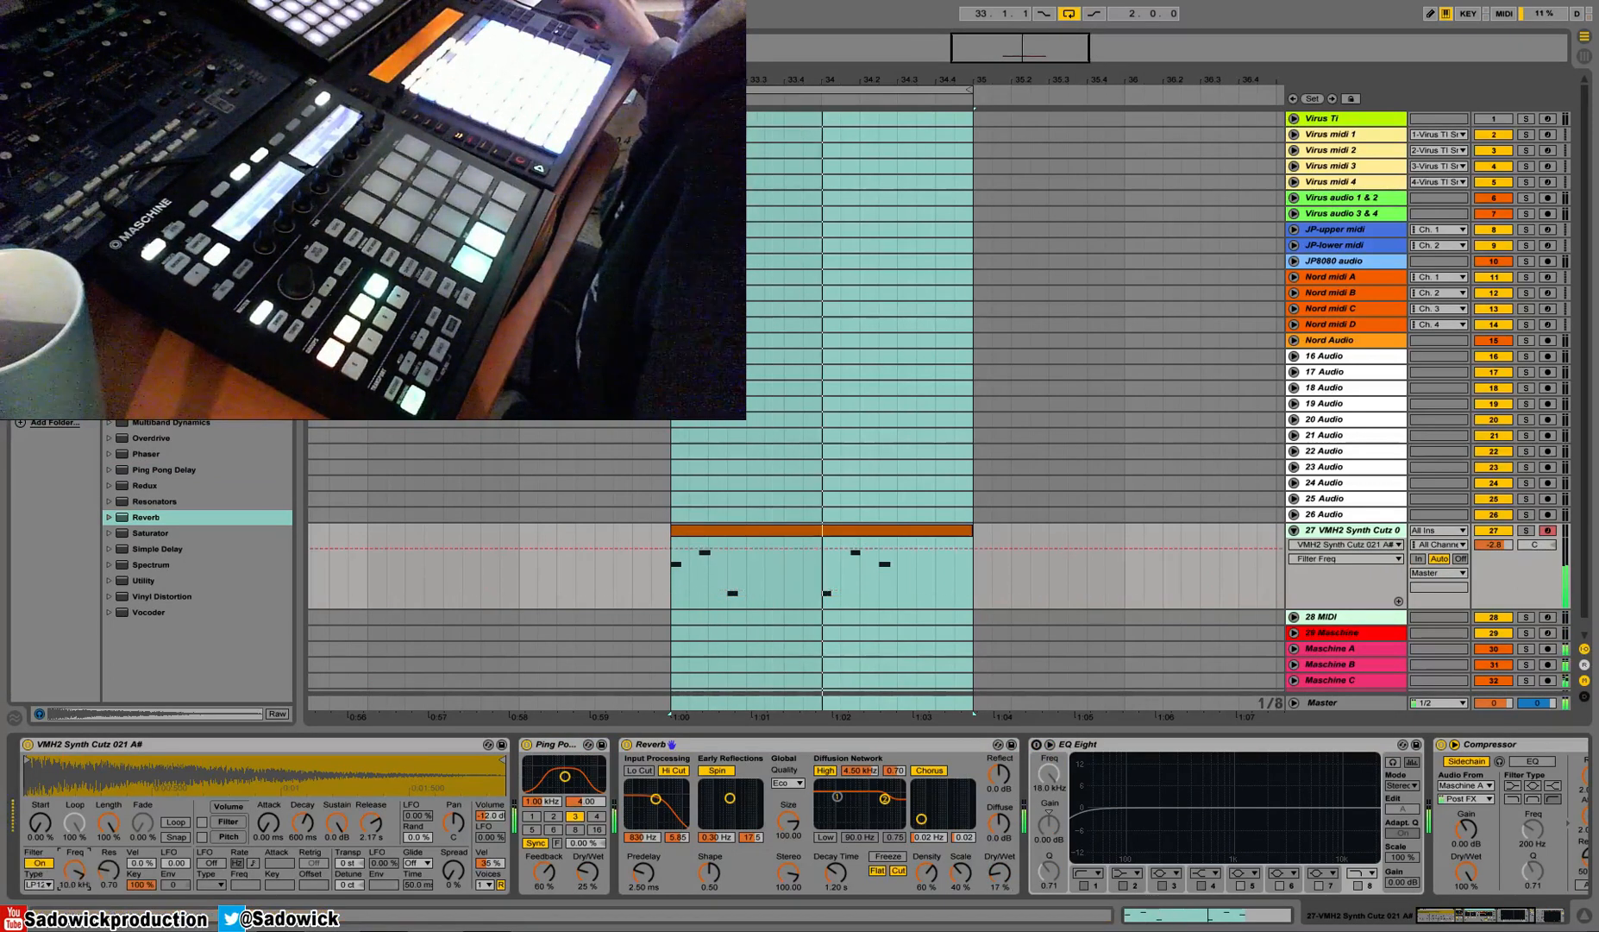
drag(76, 870, 155, 684)
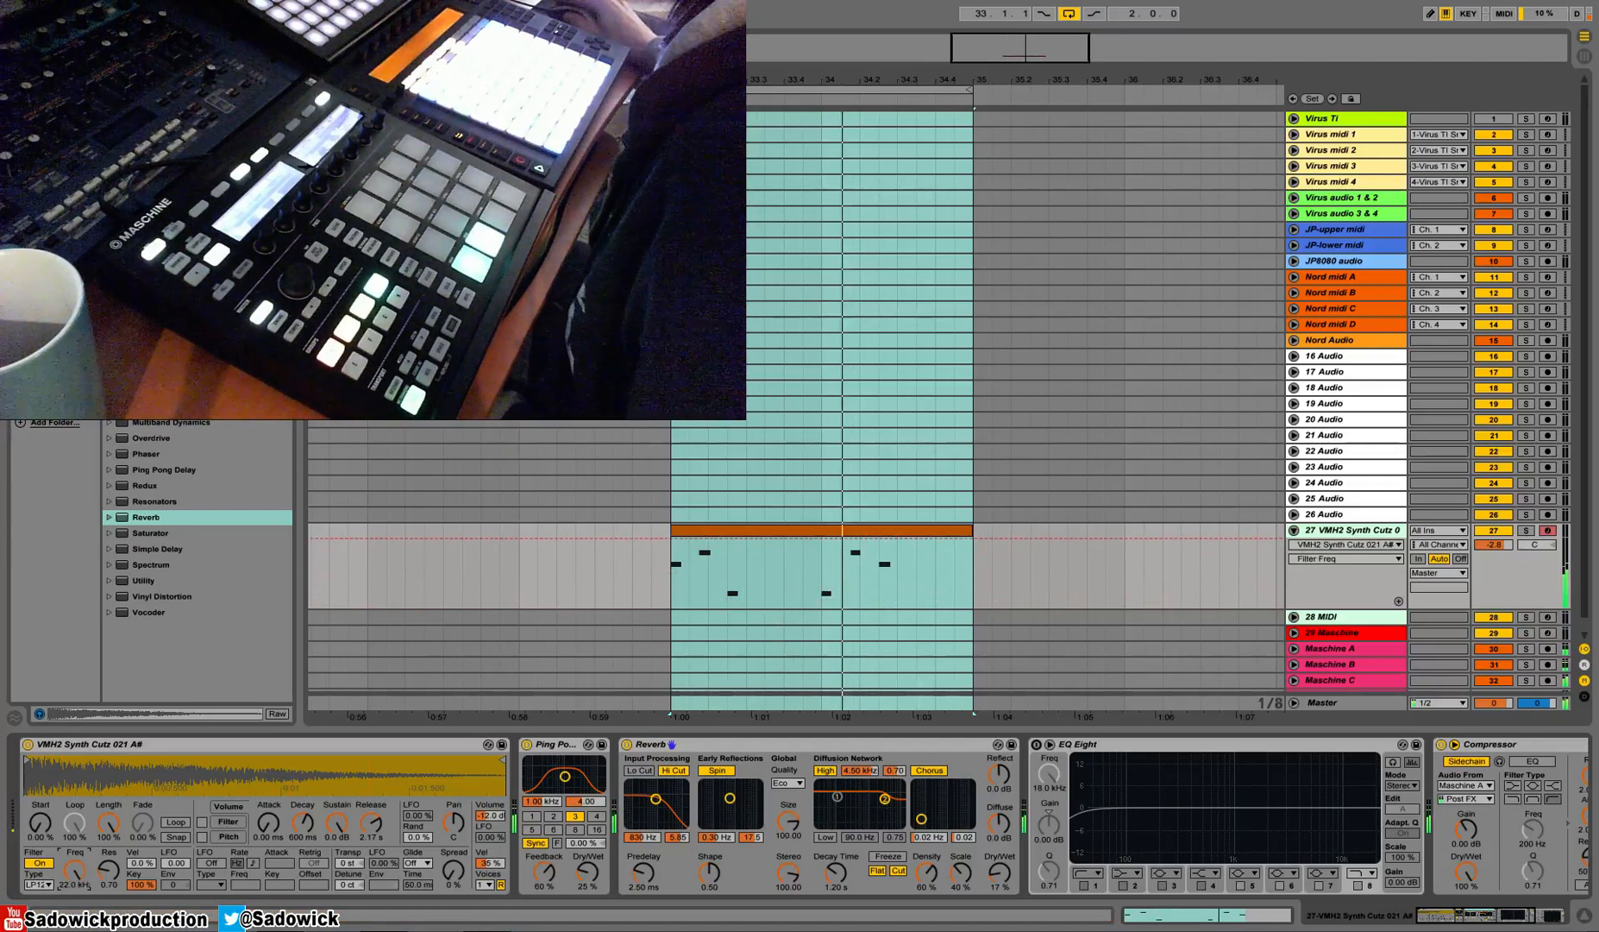
Step: Insert an Auto Filter between the synth sampler and the Ping Pong Delay on track 27
click(533, 785)
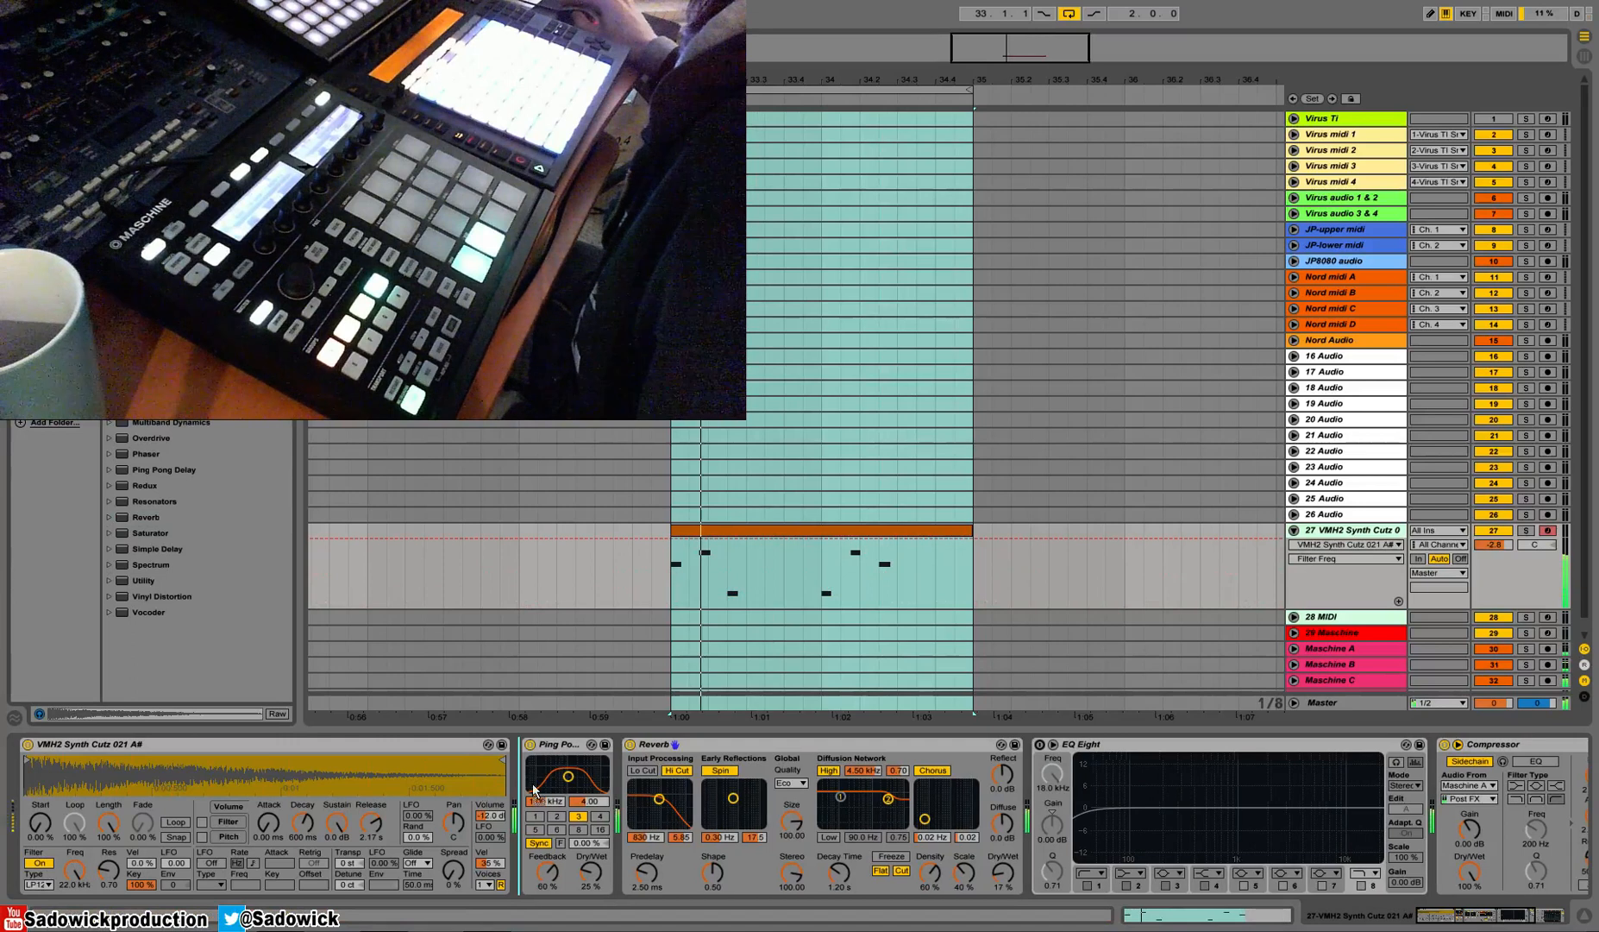
drag(532, 787, 533, 788)
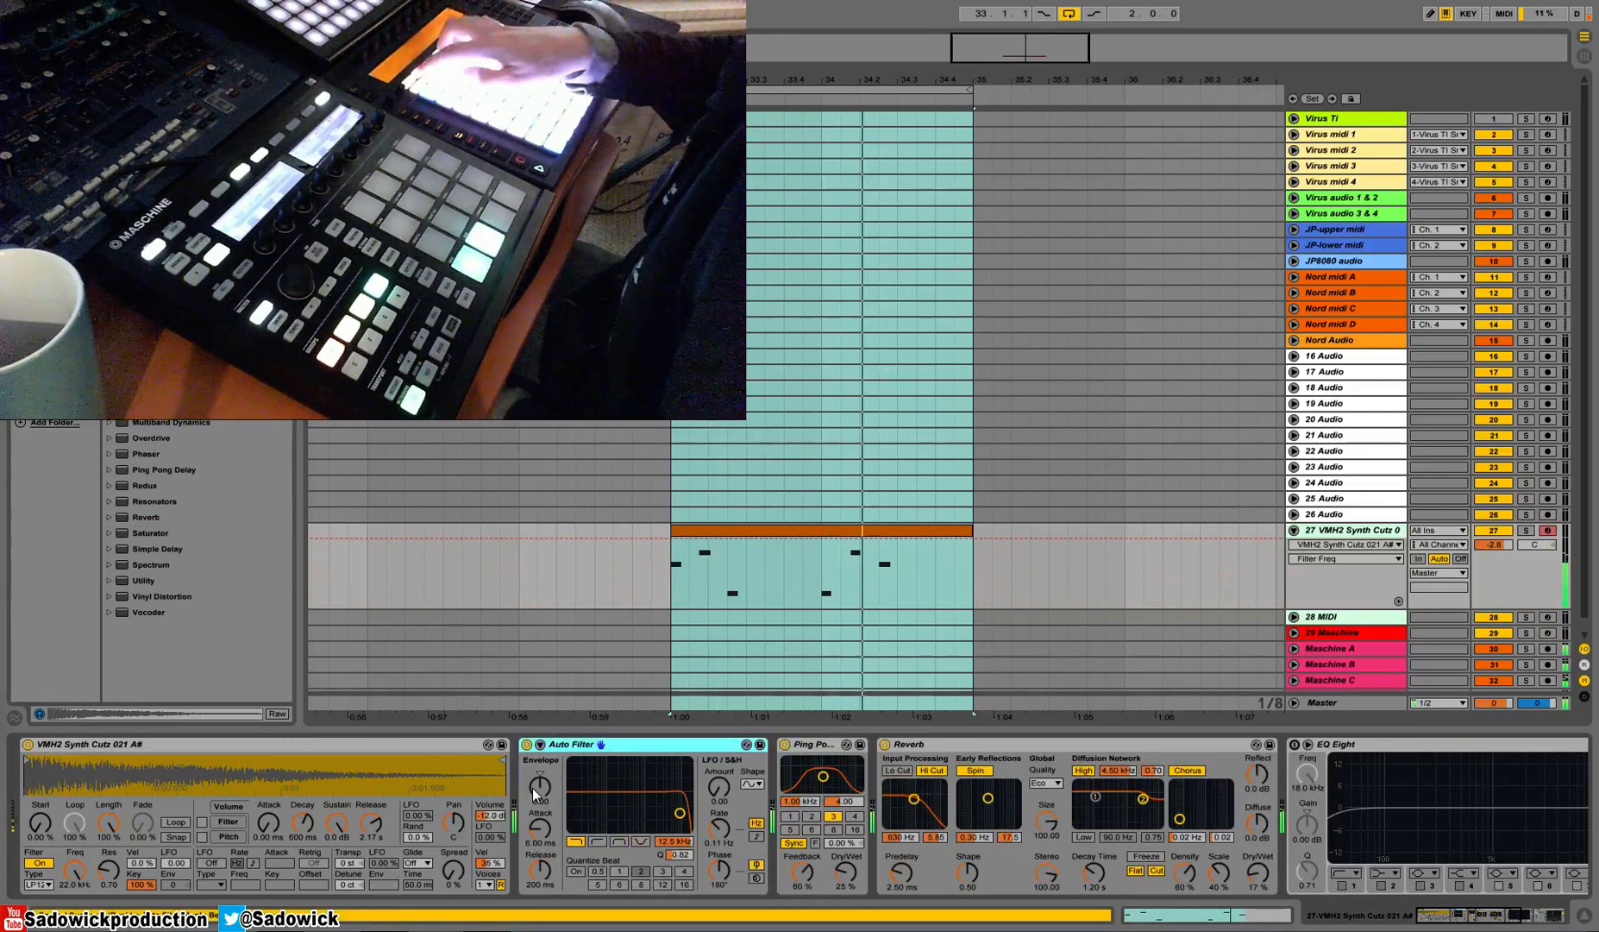